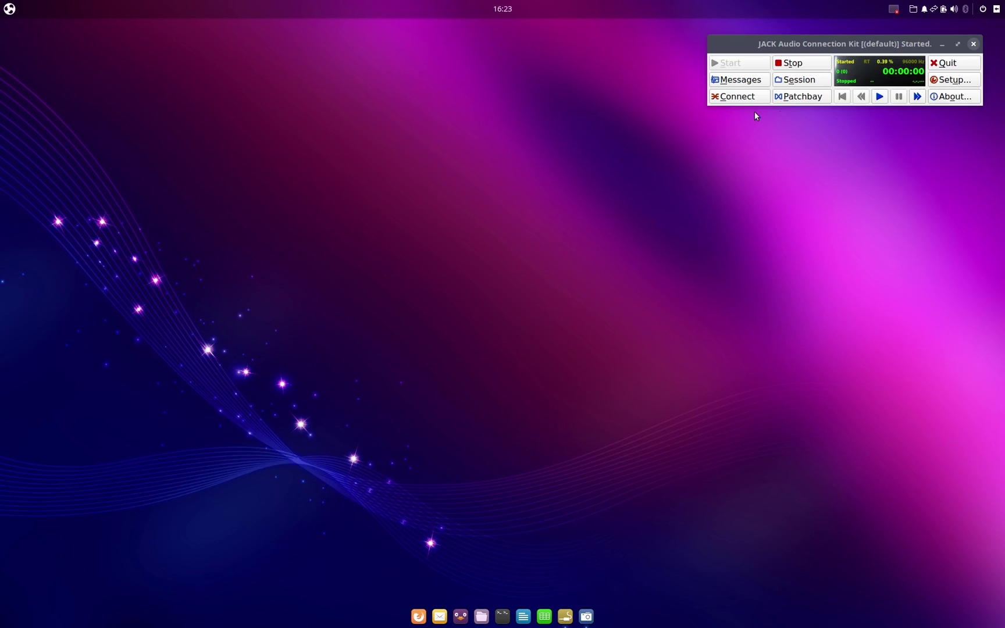
# Check the current JACK audio connections in QjackCtl's Connect window, then close it
pyautogui.click(734, 97)
pyautogui.click(734, 97)
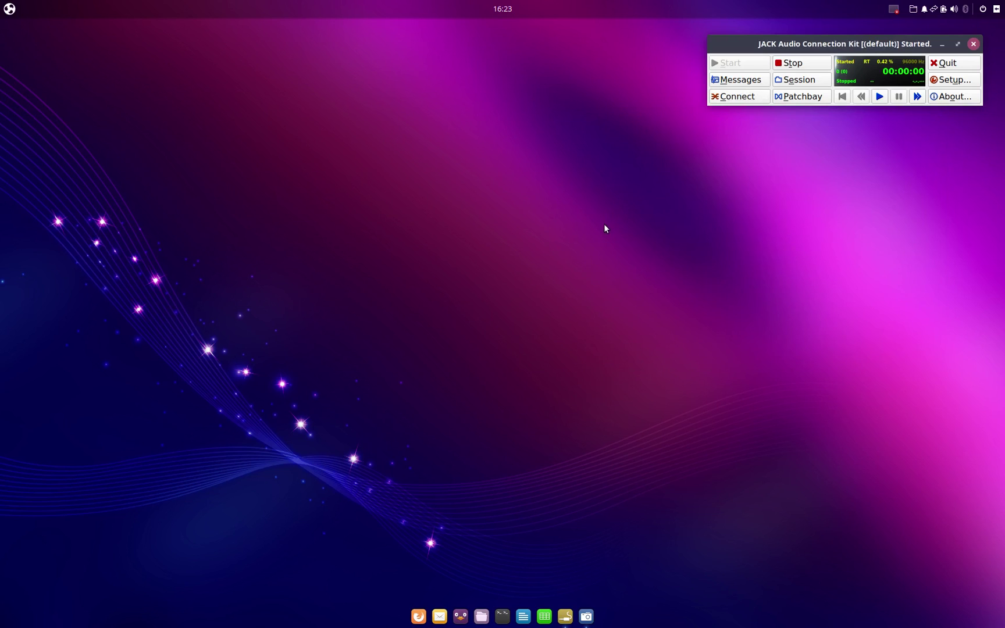
# Launch Ardour5 via an 'ard' menu search and create the new session 'Demo 03'
pyautogui.click(9, 8)
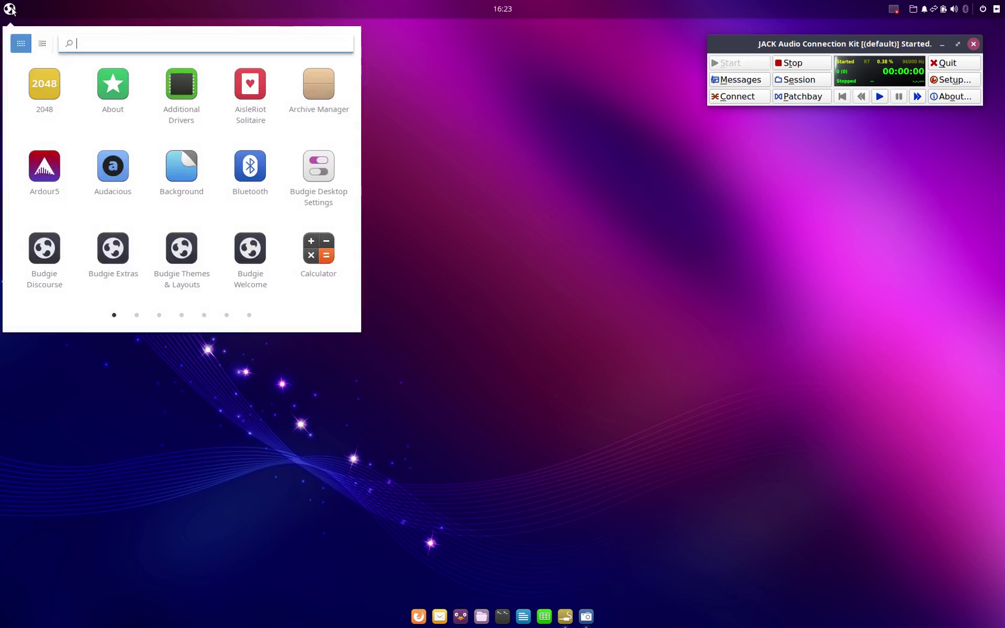
pyautogui.write('ard')
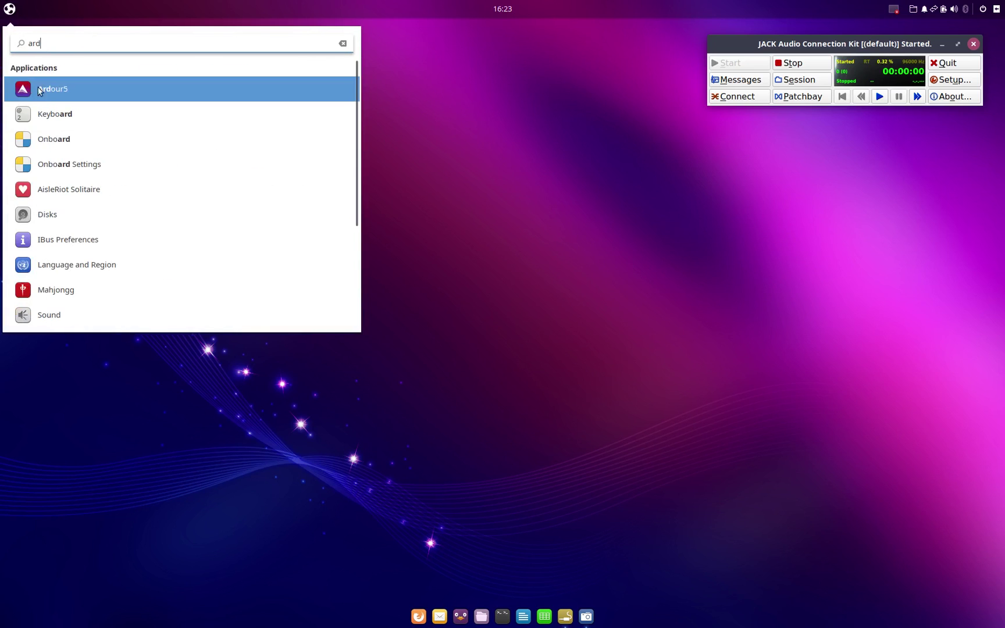
pyautogui.click(64, 95)
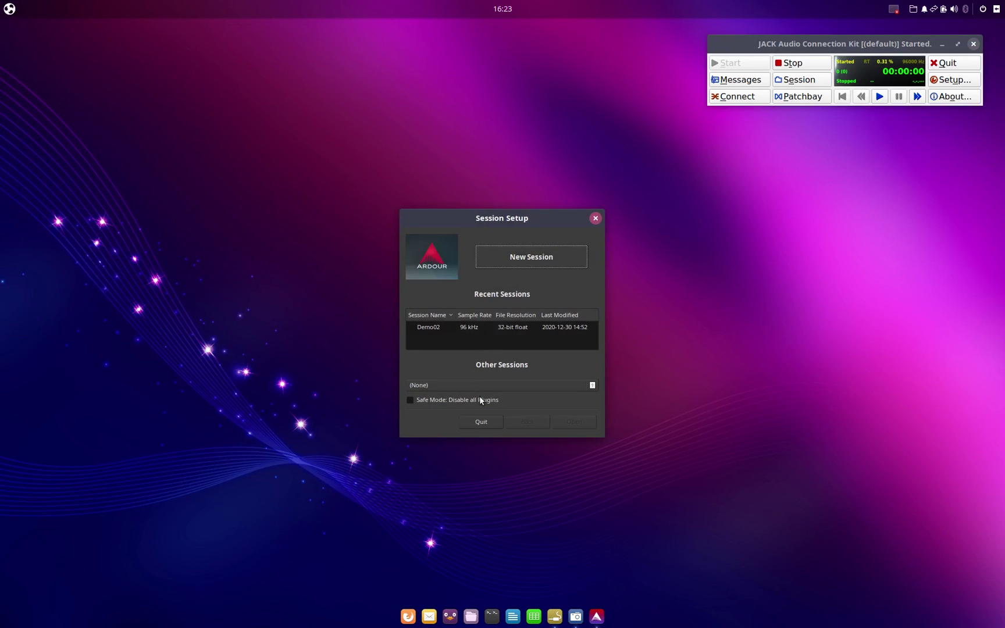
pyautogui.click(515, 258)
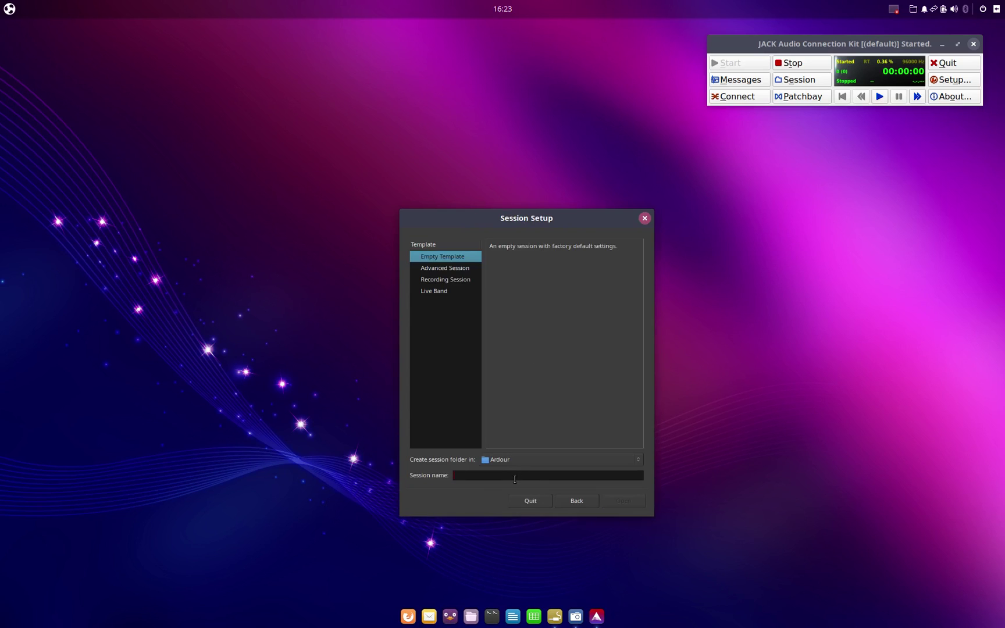
pyautogui.write('Demo 03')
pyautogui.click(636, 503)
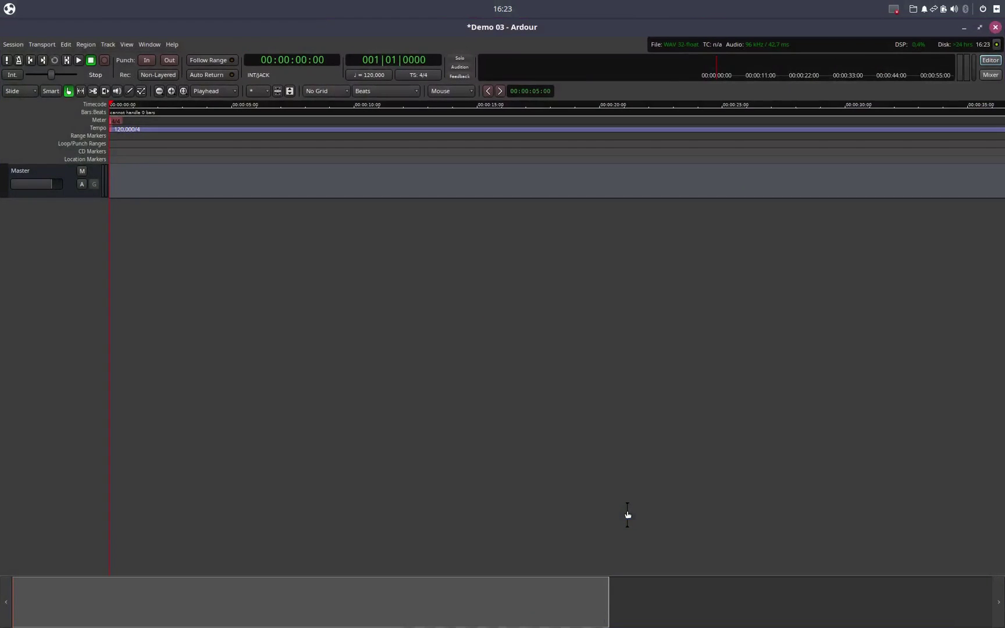
# Restore the Ardour window size and add a mono audio track named 'Guitar Clean'
pyautogui.doubleClick(377, 25)
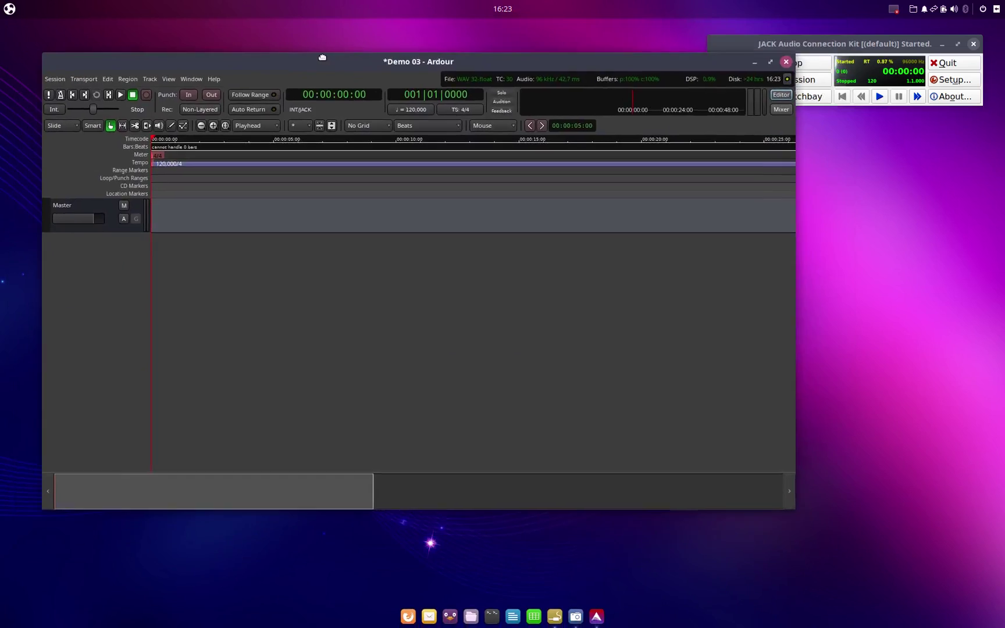
pyautogui.click(135, 61)
pyautogui.click(167, 77)
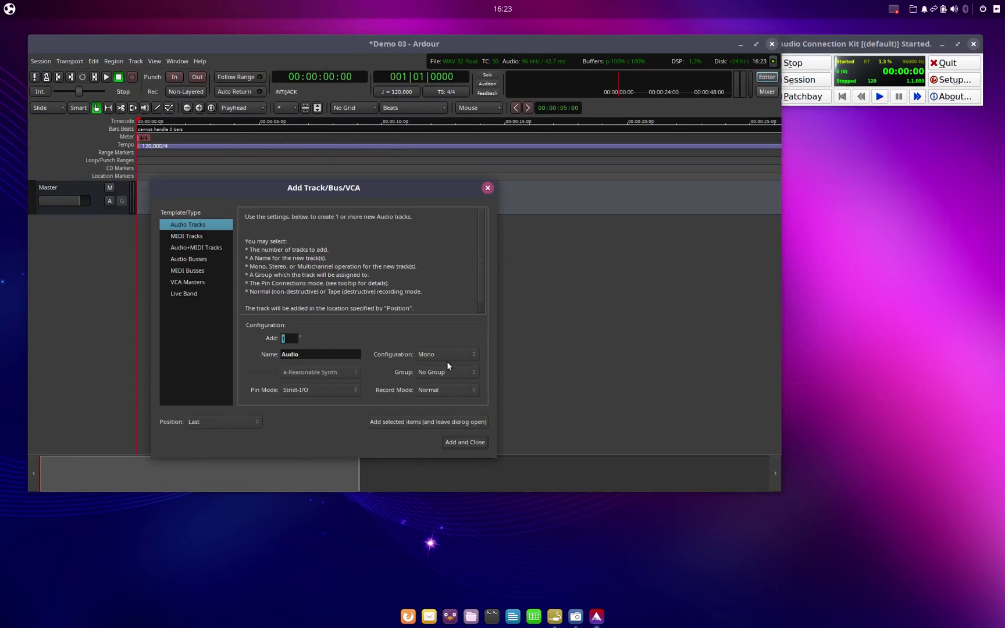
pyautogui.press('Tab')
pyautogui.write('Guitar Clea')
pyautogui.click(459, 442)
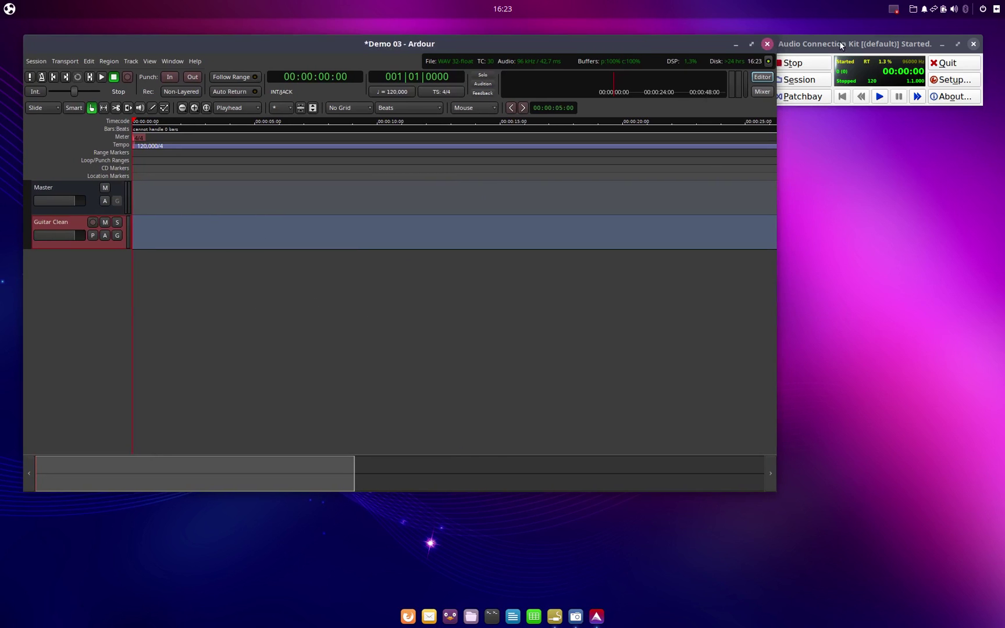
# In QjackCtl Connections, disconnect everything, then connect capture_2 to the recorder's in_1 and in_2
pyautogui.moveTo(839, 44); pyautogui.dragTo(830, 143)
pyautogui.click(728, 195)
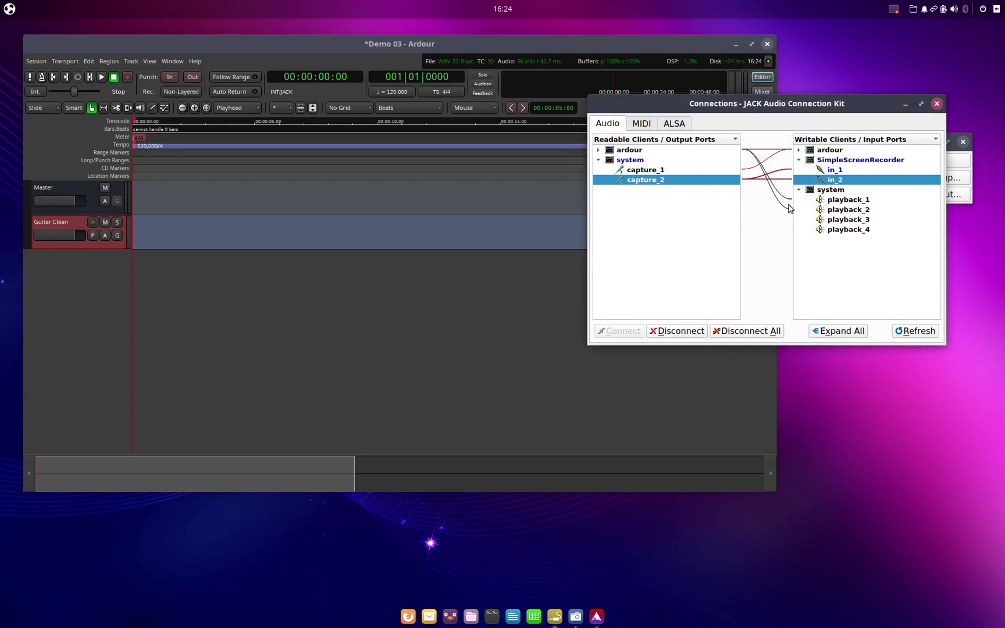
pyautogui.click(746, 331)
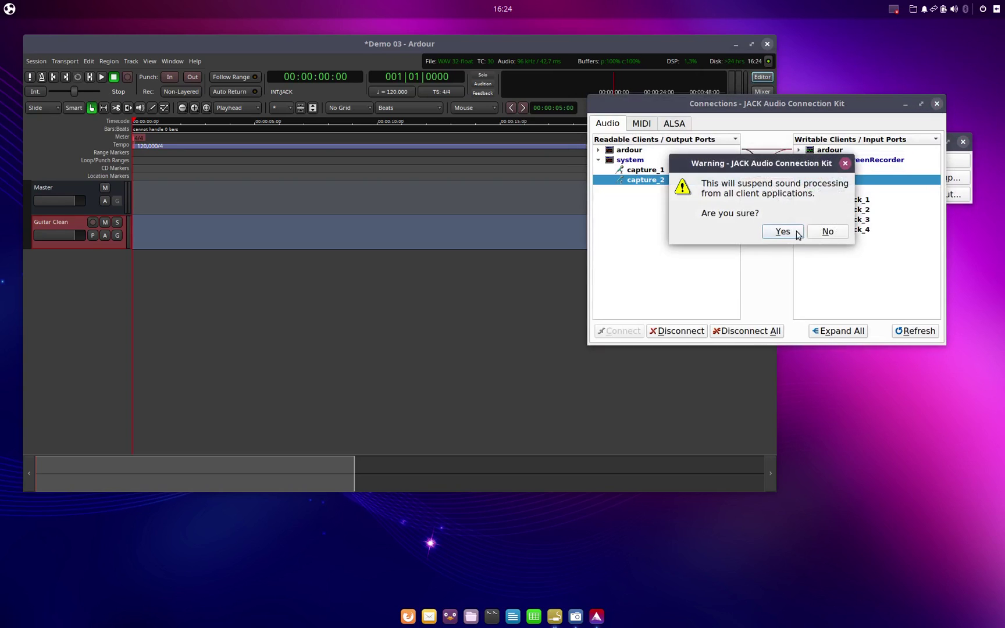
pyautogui.click(791, 235)
pyautogui.click(845, 170)
pyautogui.click(634, 334)
pyautogui.click(838, 181)
pyautogui.click(607, 333)
# Expand the ardour ports and connect system capture_1 to Guitar Clean/audio_in 1
pyautogui.click(599, 149)
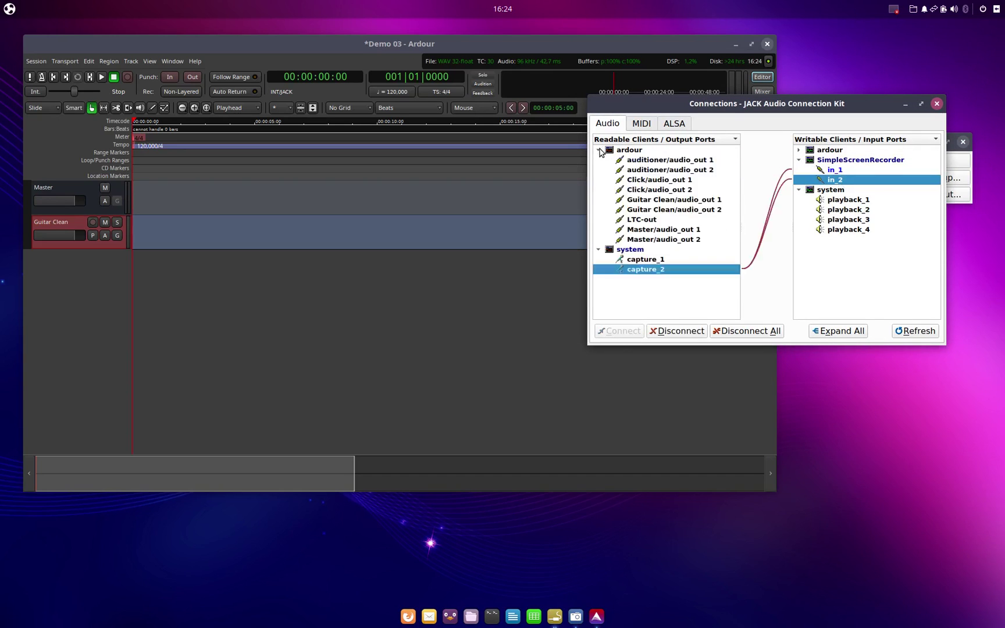
pyautogui.click(799, 150)
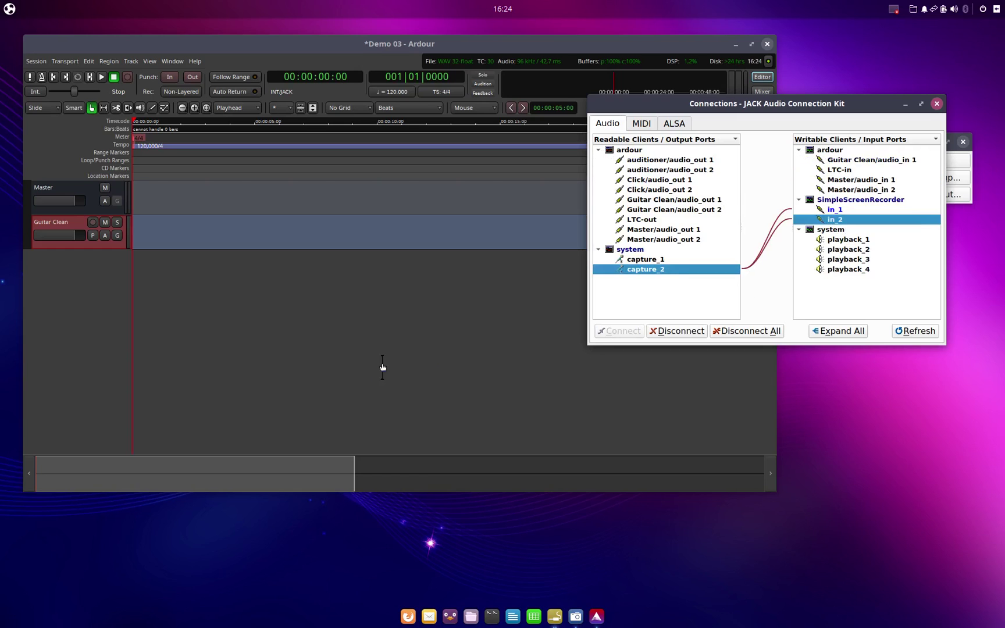
pyautogui.click(384, 375)
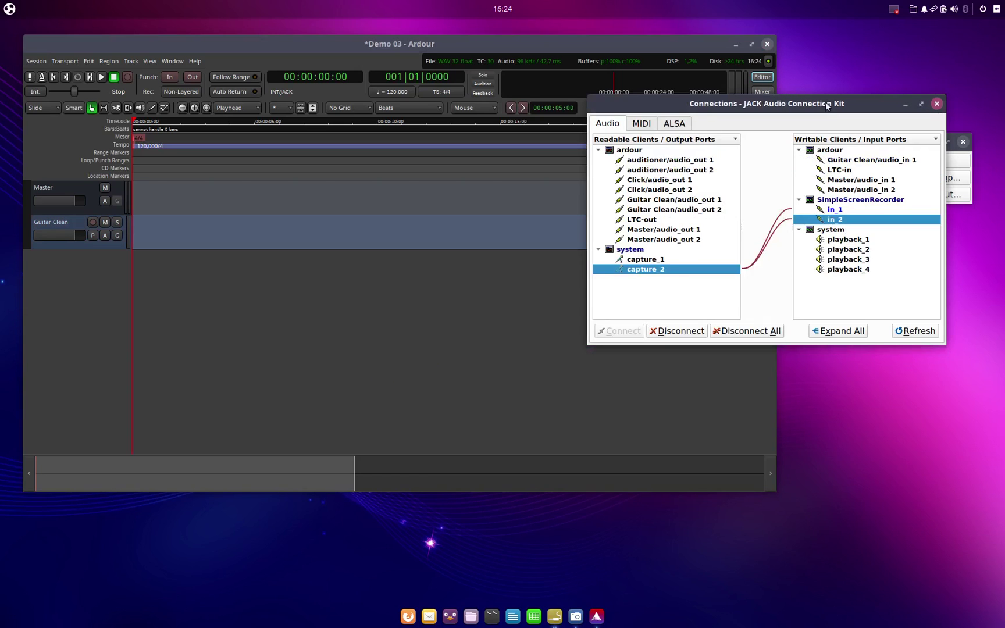
pyautogui.click(828, 107)
pyautogui.click(653, 261)
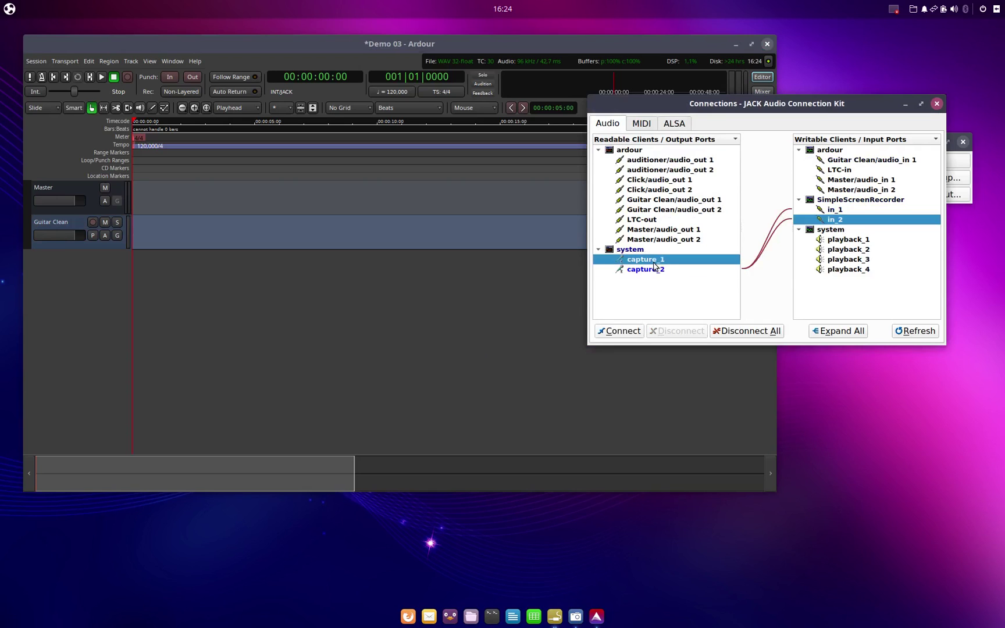
pyautogui.click(851, 161)
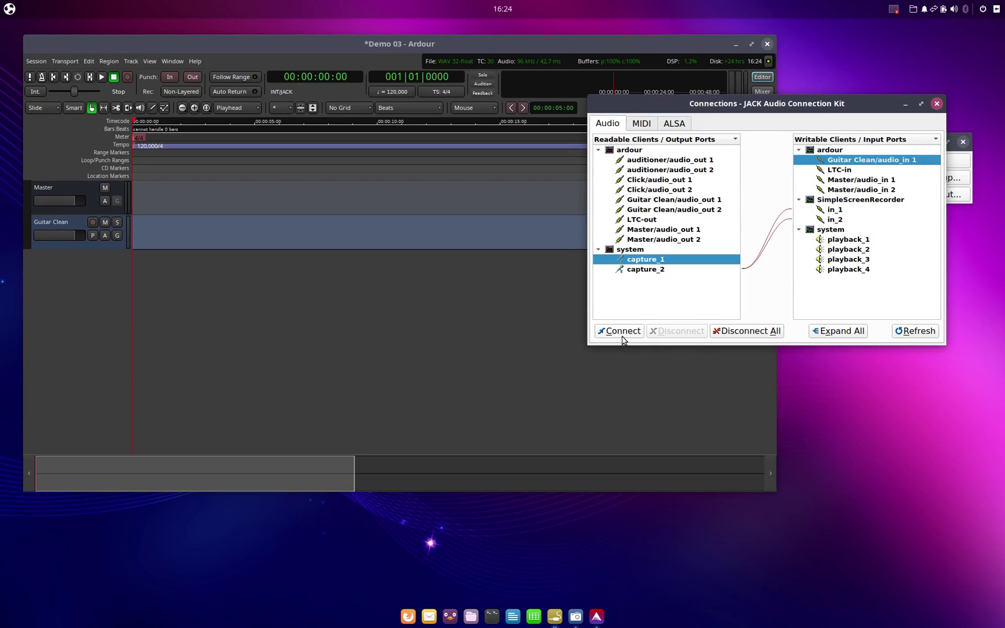
pyautogui.click(627, 336)
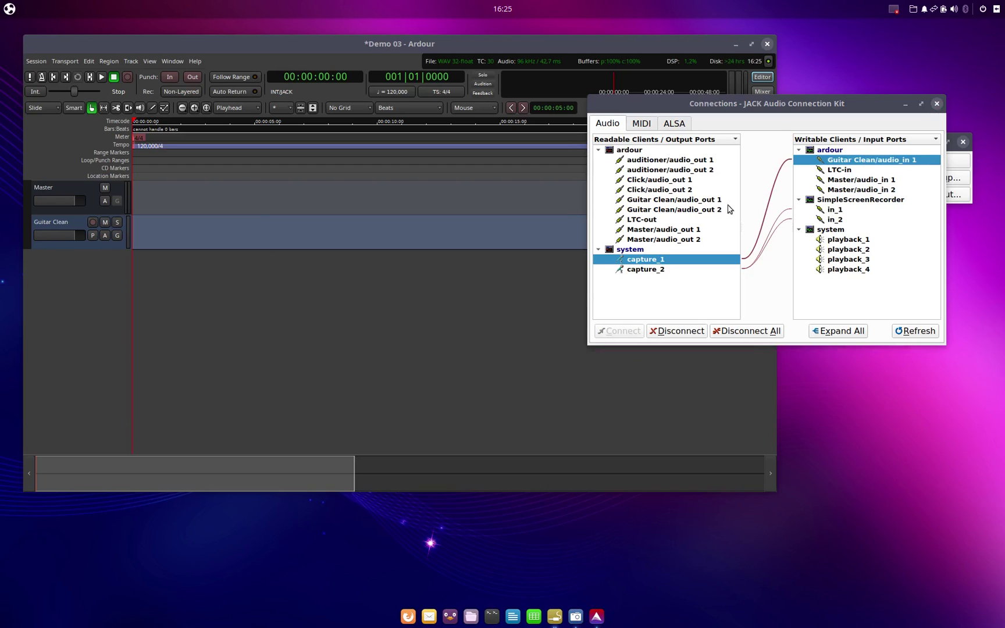
# Arm Guitar Clean for recording and connect capture_1 to the recorder's in_1 and in_2
pyautogui.click(95, 222)
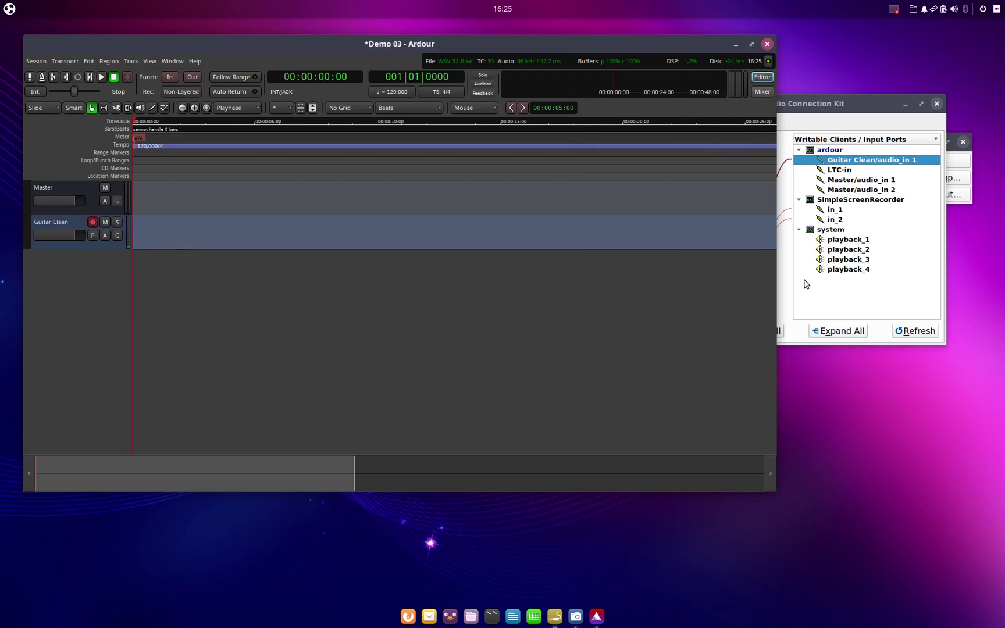
pyautogui.click(786, 287)
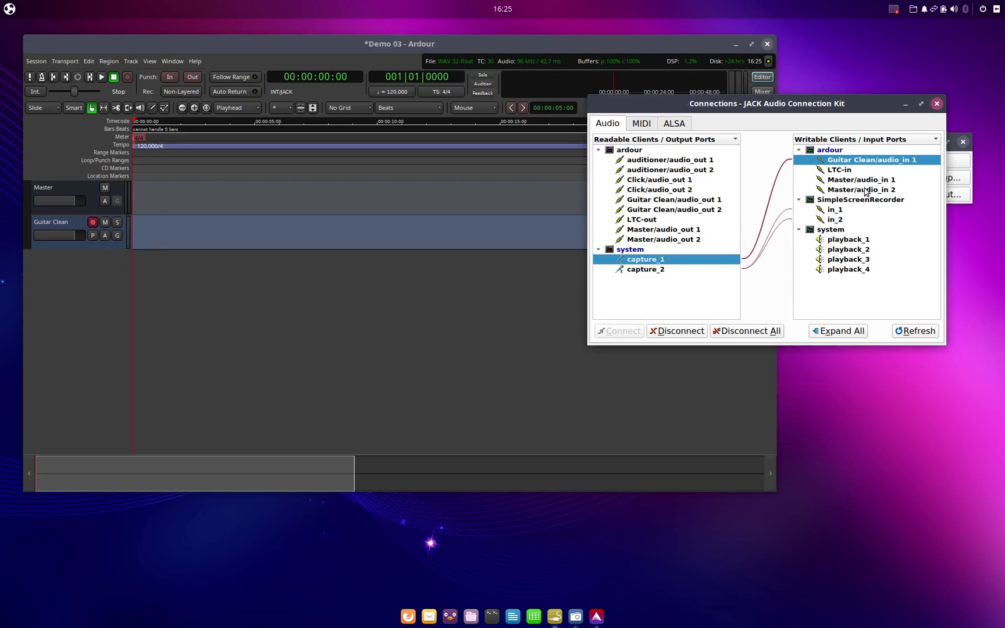
pyautogui.click(860, 211)
pyautogui.click(622, 331)
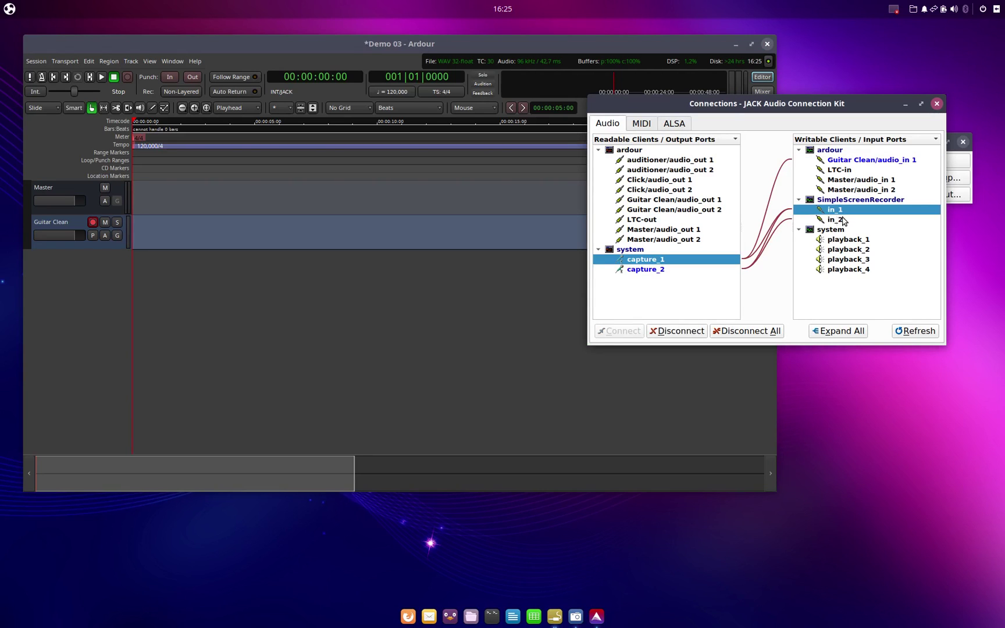
pyautogui.click(836, 220)
pyautogui.click(623, 332)
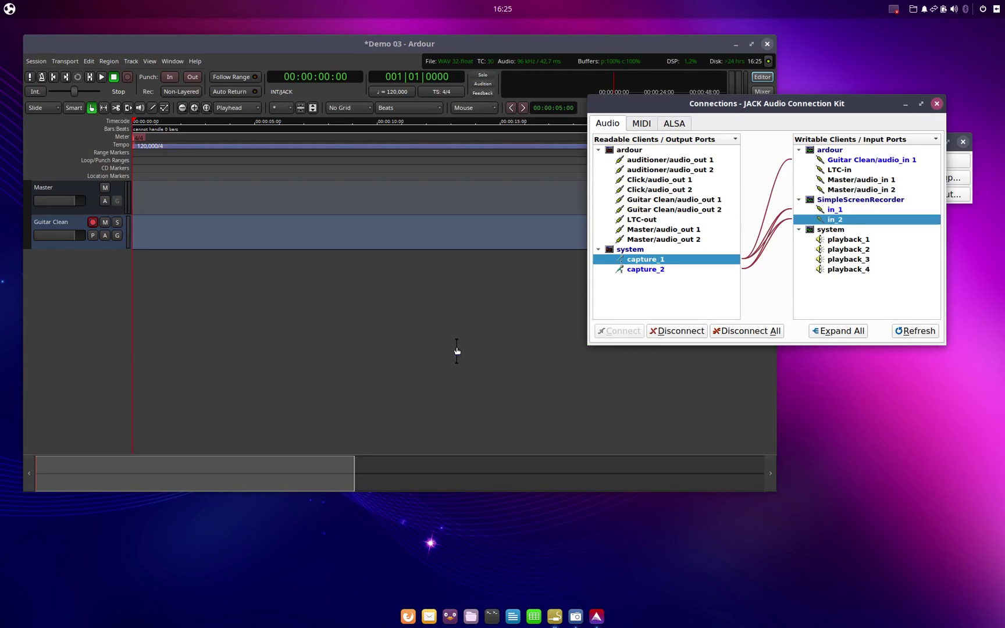
pyautogui.click(456, 348)
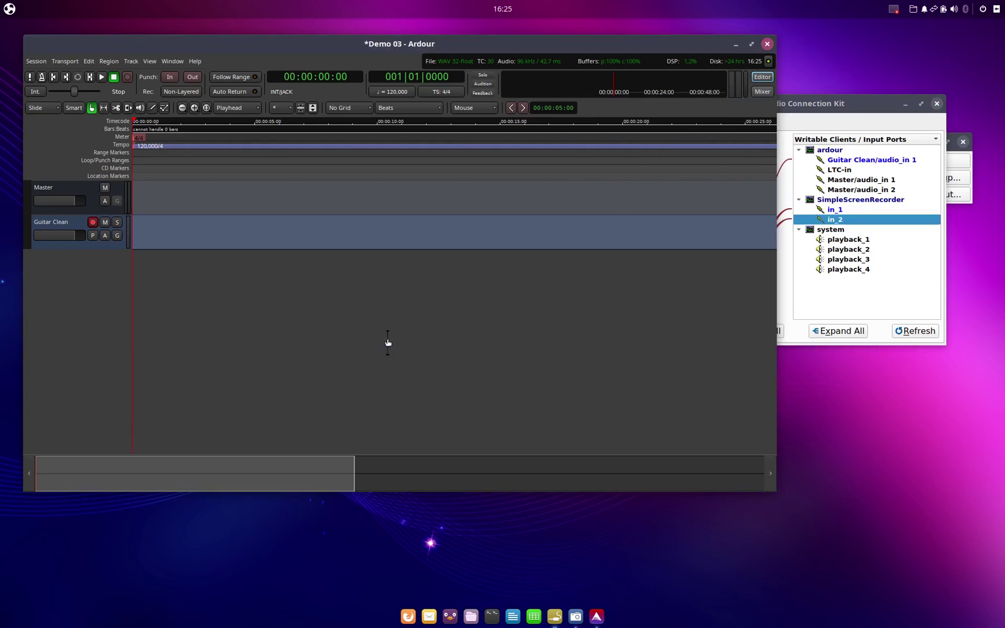
# Enable session recording, record about 33 seconds of guitar on Guitar Clean, then stop
pyautogui.click(128, 78)
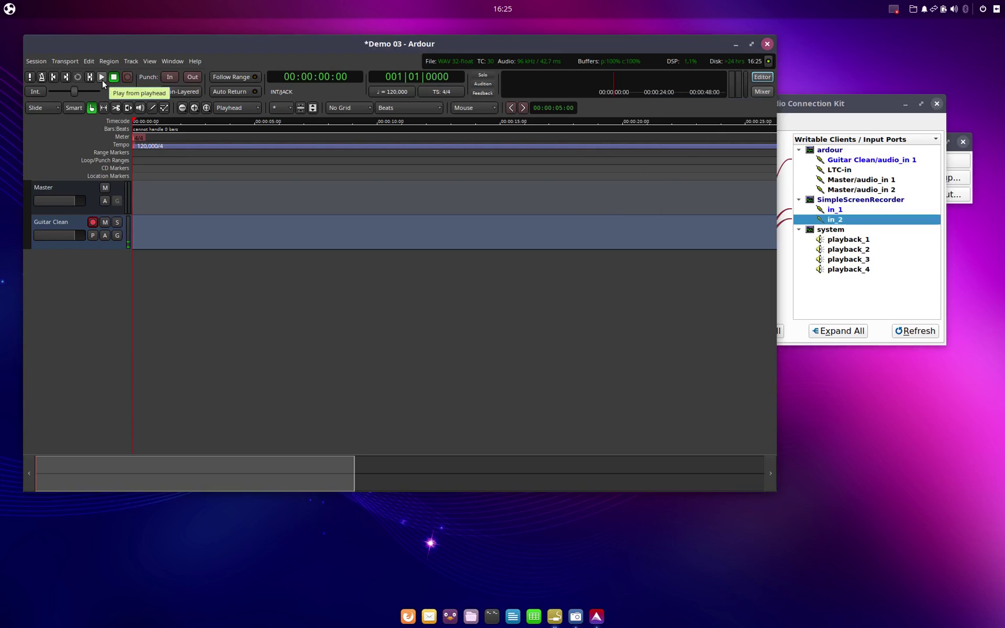
pyautogui.click(104, 75)
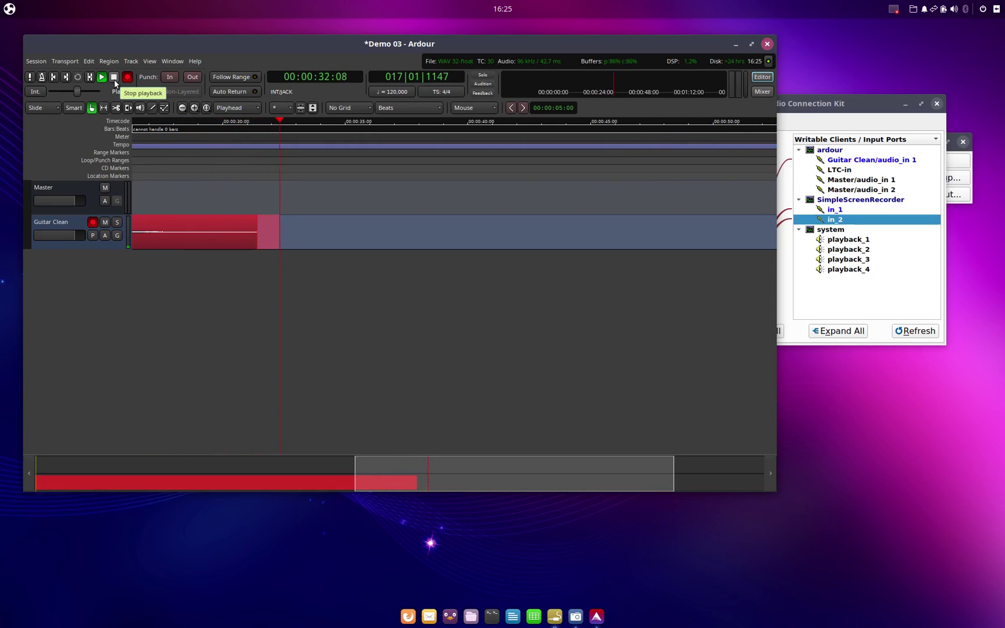
pyautogui.click(114, 82)
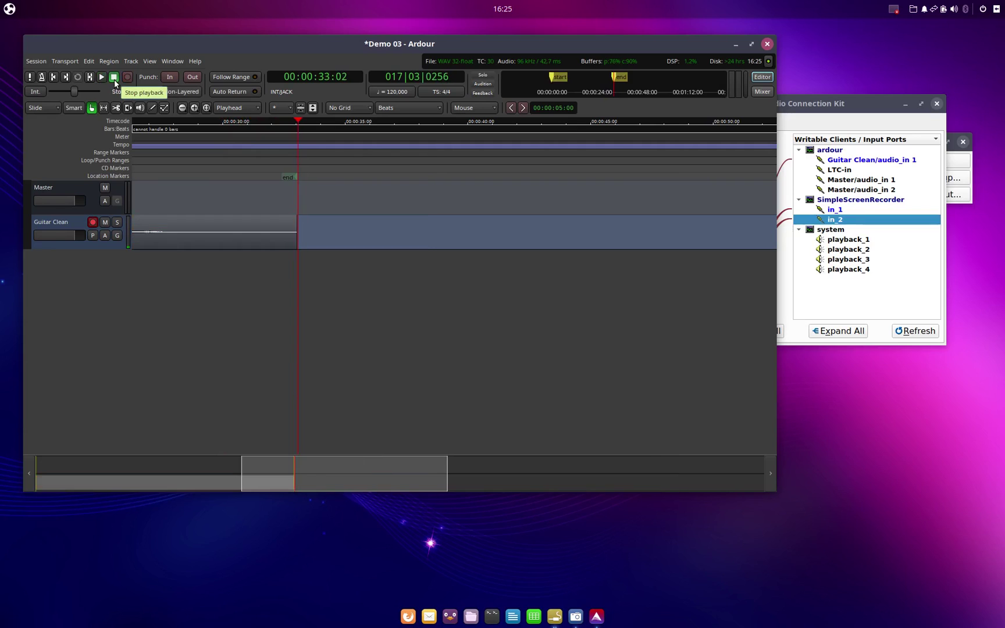
# Return Ardour to the session start and disconnect capture_1 from the recorder's in_2
pyautogui.click(56, 77)
pyautogui.click(796, 110)
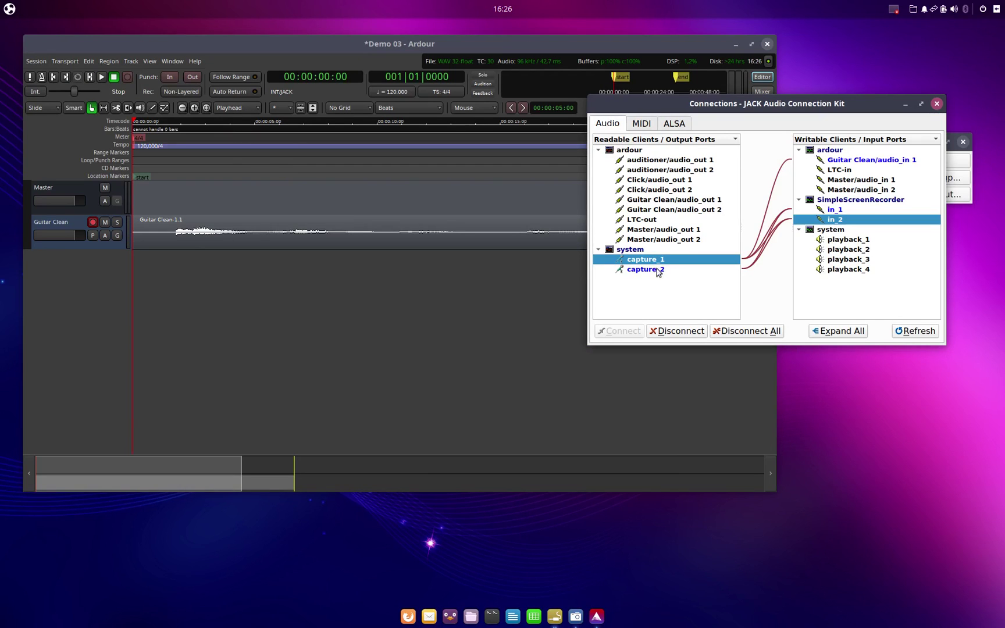
pyautogui.click(836, 210)
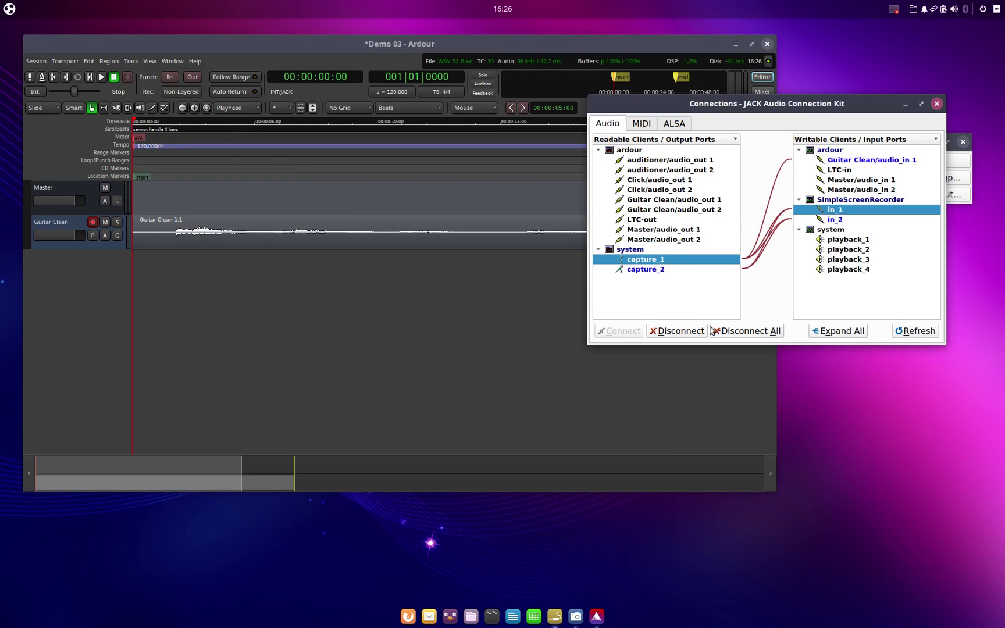
pyautogui.press('Down')
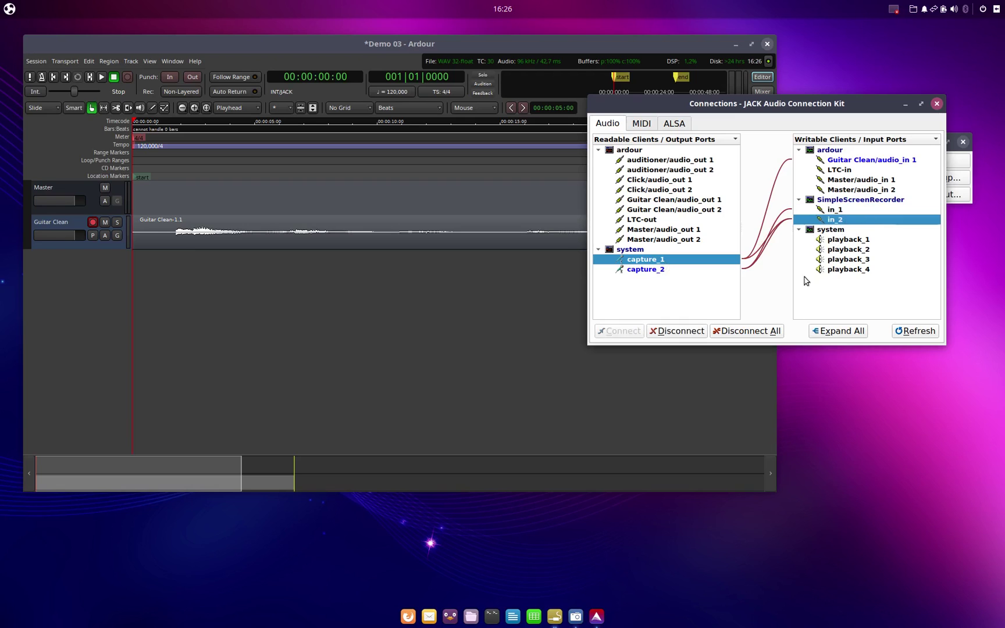
pyautogui.click(700, 331)
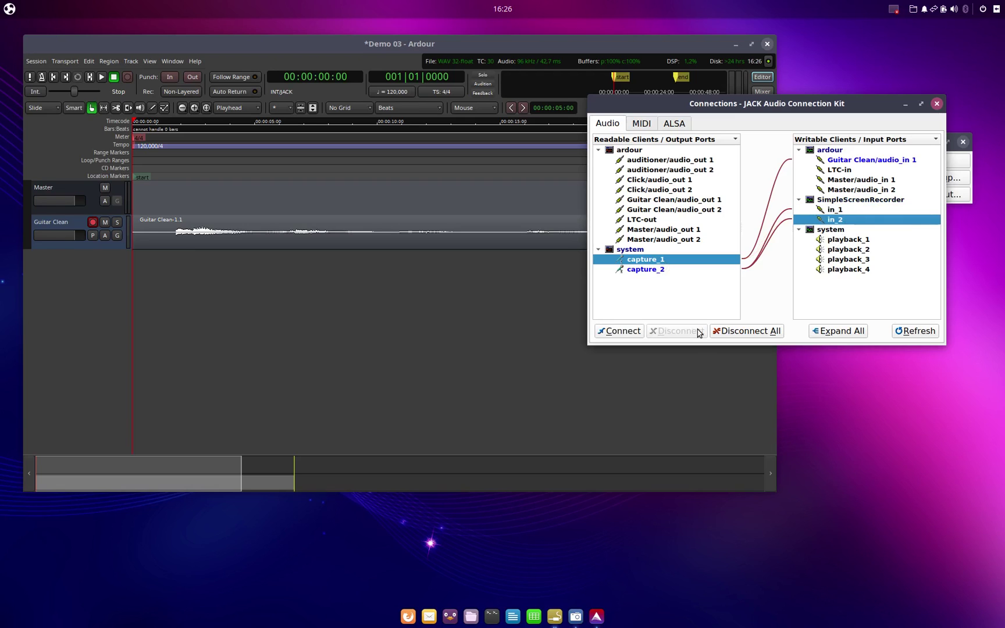
pyautogui.click(451, 38)
pyautogui.moveTo(820, 105); pyautogui.dragTo(836, 219)
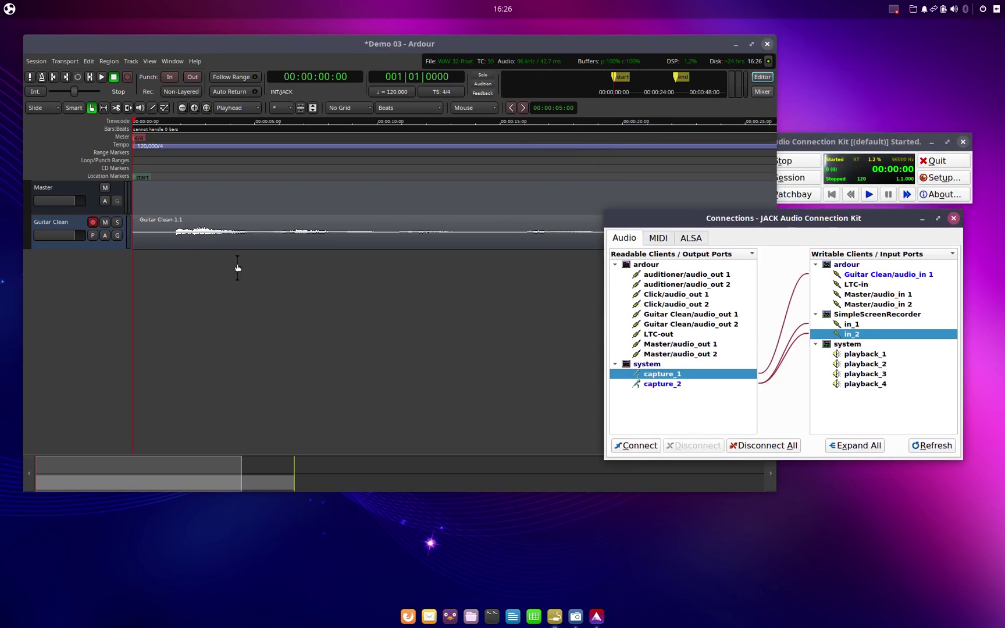
# Connect Guitar Clean's audio_out 1 and 2 to the screen recorder's in_1 and in_2
pyautogui.click(684, 317)
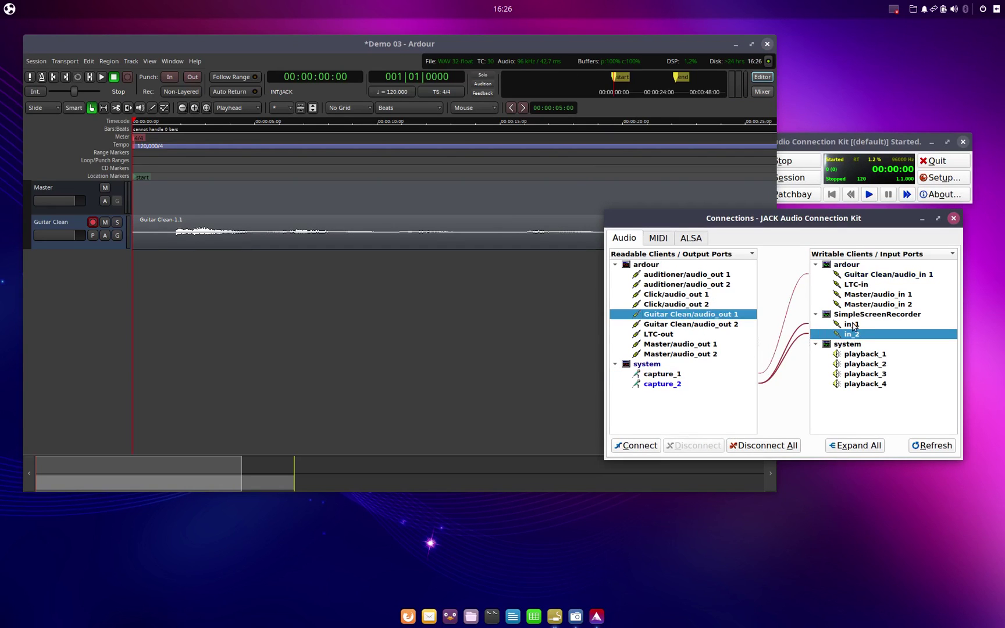
pyautogui.click(632, 447)
pyautogui.click(721, 324)
pyautogui.click(862, 326)
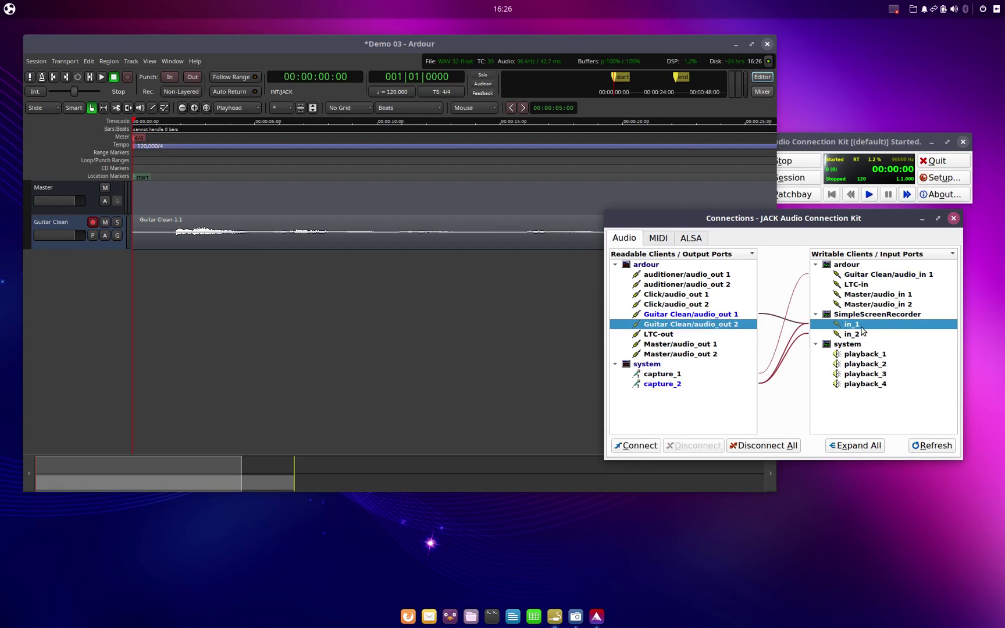
pyautogui.click(860, 335)
pyautogui.click(638, 447)
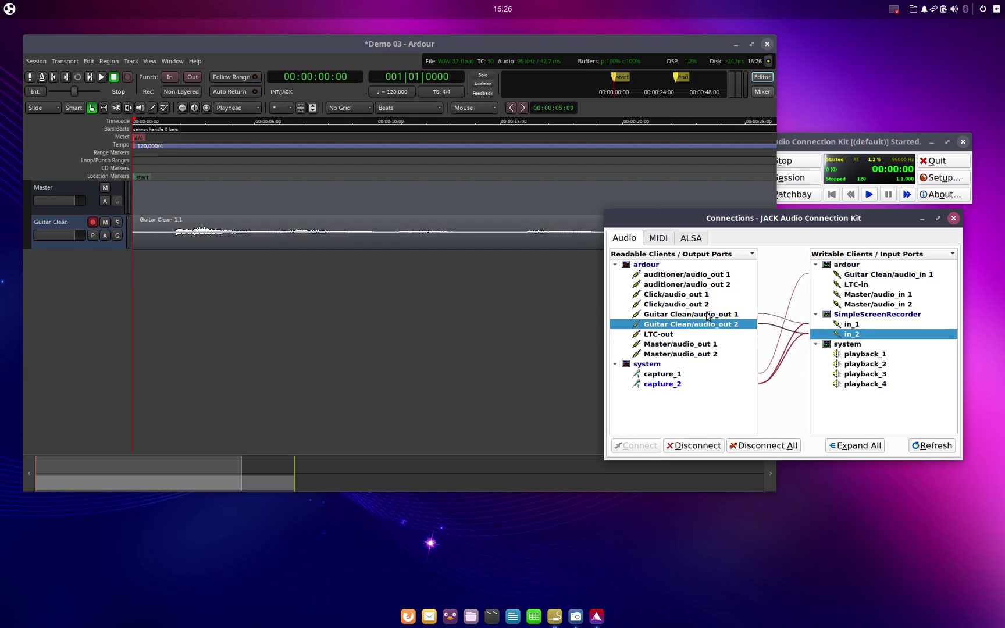
# Connect Guitar Clean's audio_out 1 and 2 to system playback_3 and playback_4
pyautogui.click(688, 315)
pyautogui.click(898, 375)
pyautogui.click(638, 446)
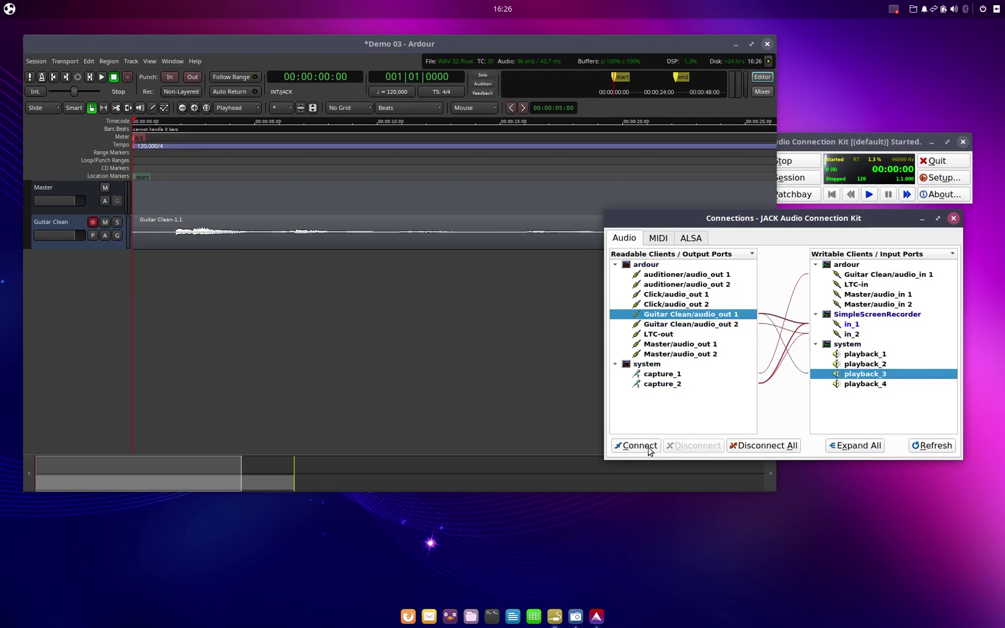
pyautogui.click(716, 325)
pyautogui.click(866, 383)
pyautogui.click(635, 447)
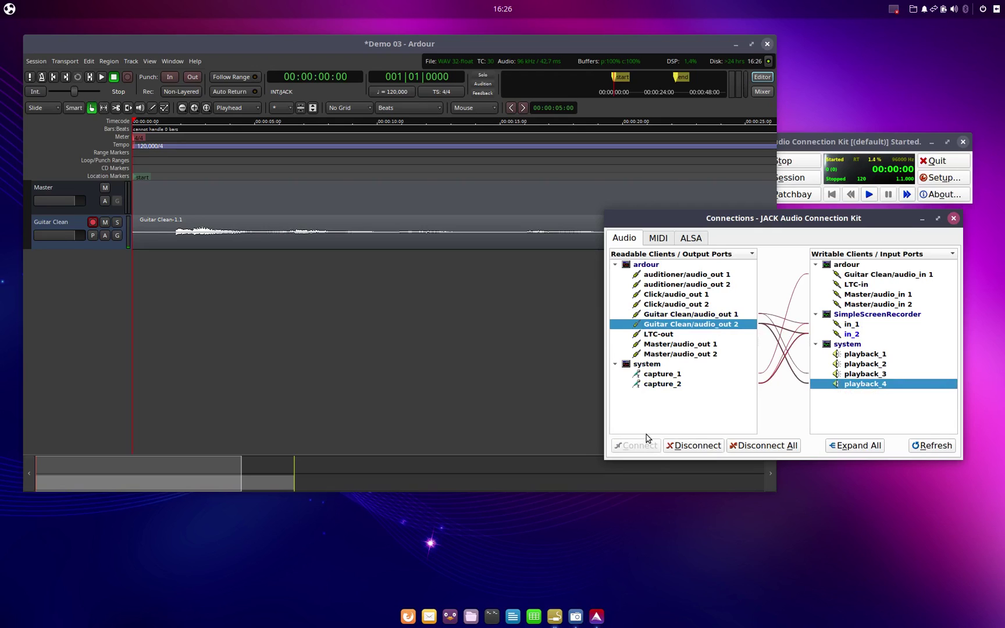
# Play the Guitar Clean take briefly, stop, and return the playhead to 00:00:00:00
pyautogui.click(104, 77)
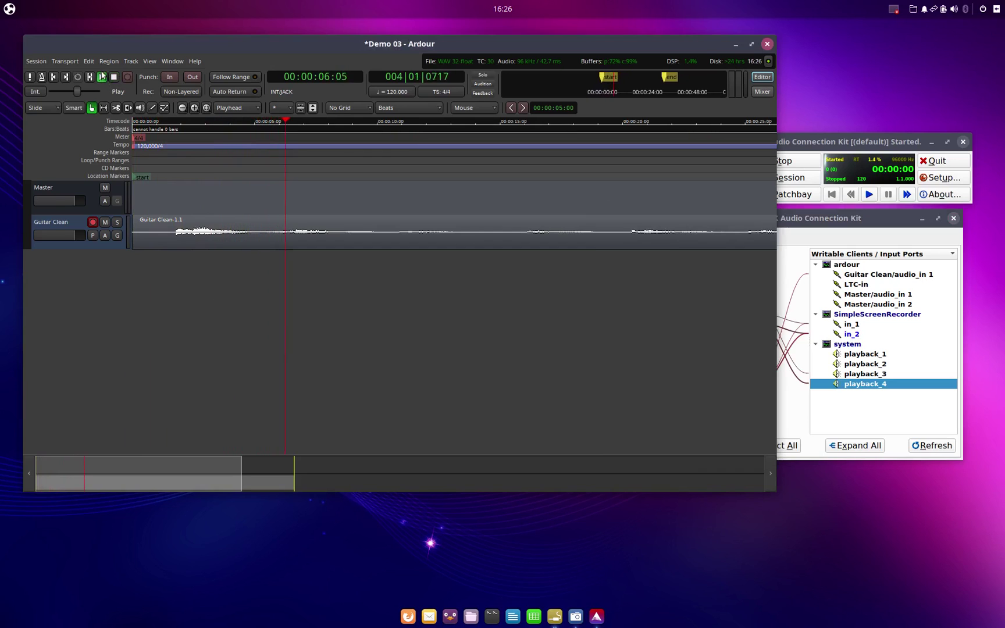
pyautogui.click(114, 80)
pyautogui.click(52, 78)
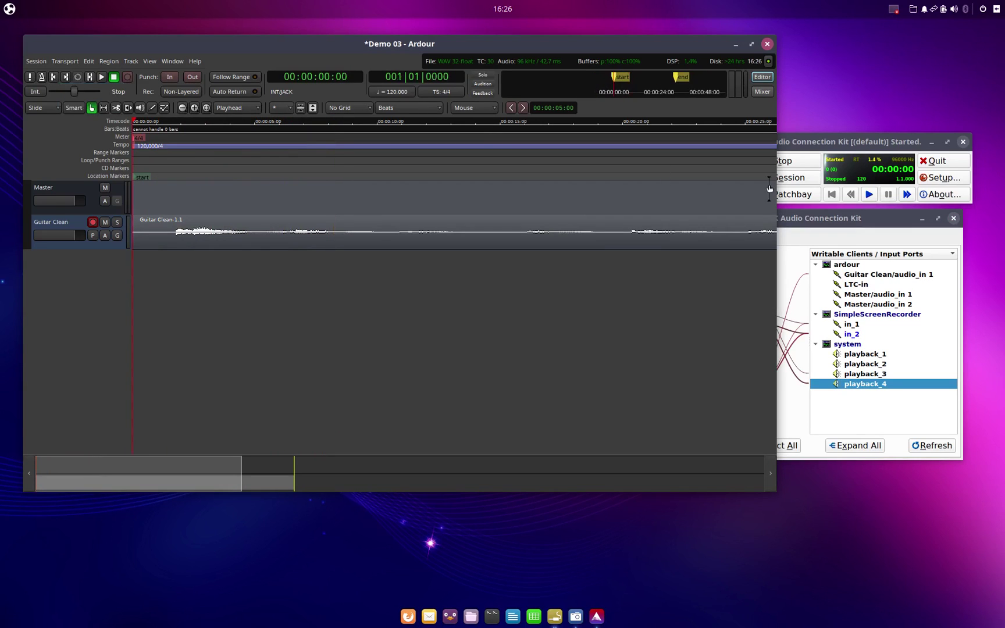
pyautogui.moveTo(804, 218); pyautogui.dragTo(805, 264)
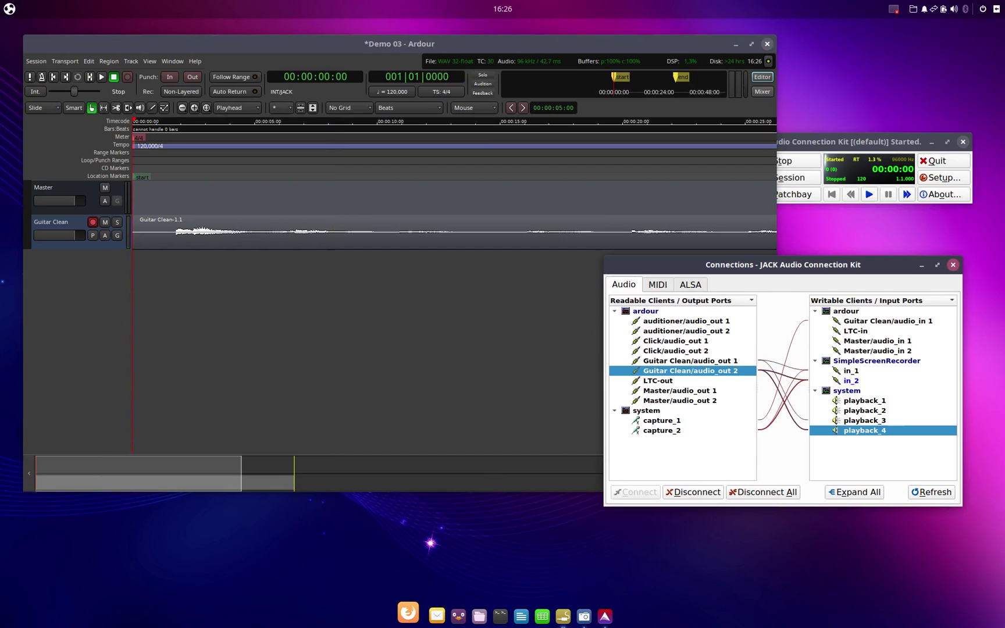
# In a Tilix terminal, cd into Downloads/go-dsp-guitar and enter ./dsp-linux-amd64
pyautogui.click(491, 617)
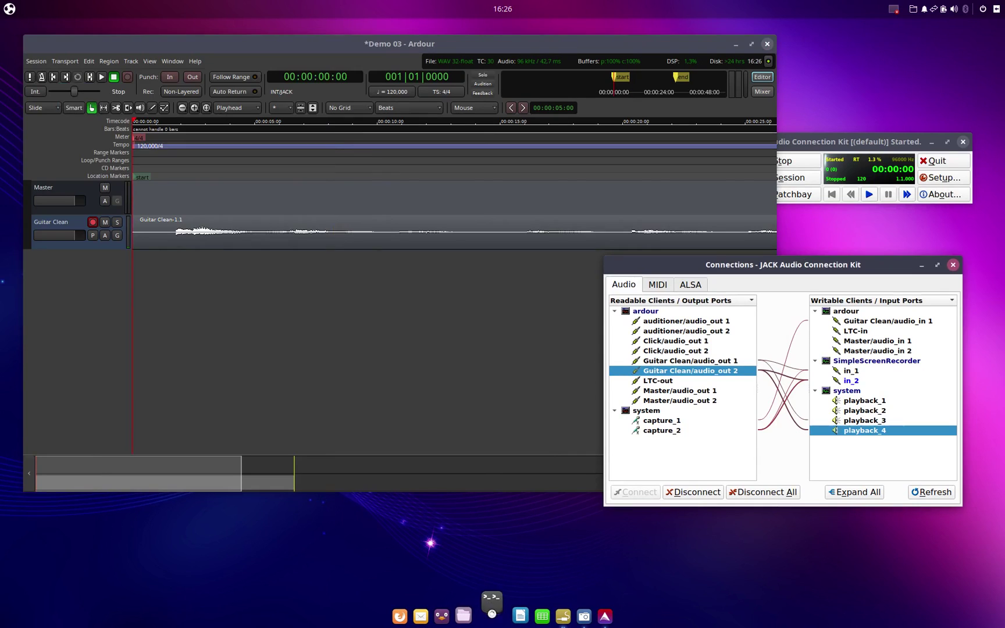
pyautogui.write('cd Do')
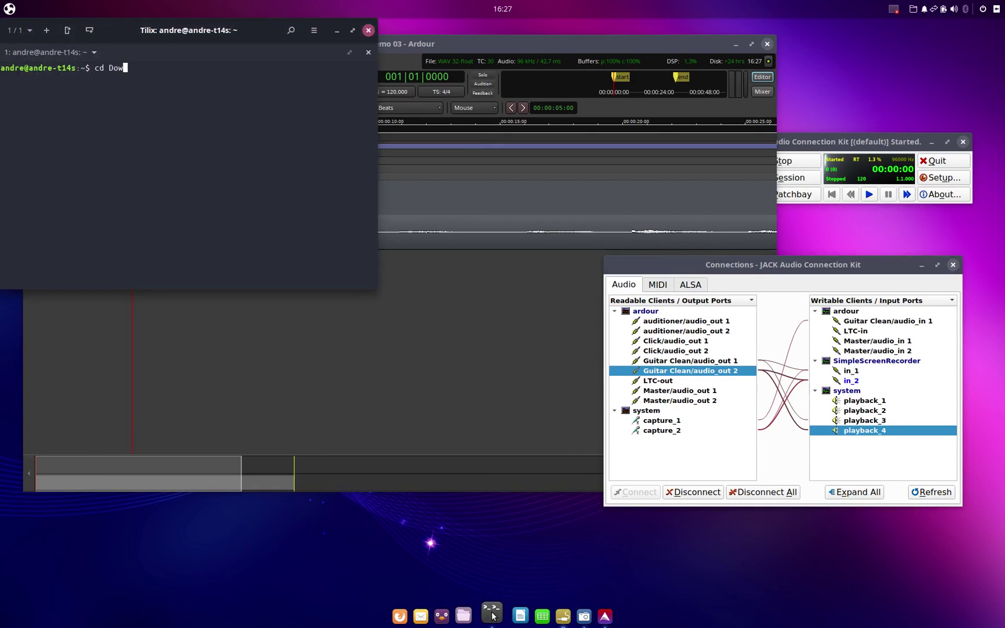
pyautogui.write('w')
pyautogui.press('Tab')
pyautogui.write('go')
pyautogui.press('Tab')
pyautogui.write('d')
pyautogui.press('Return')
pyautogui.write('./dsp-linux-a')
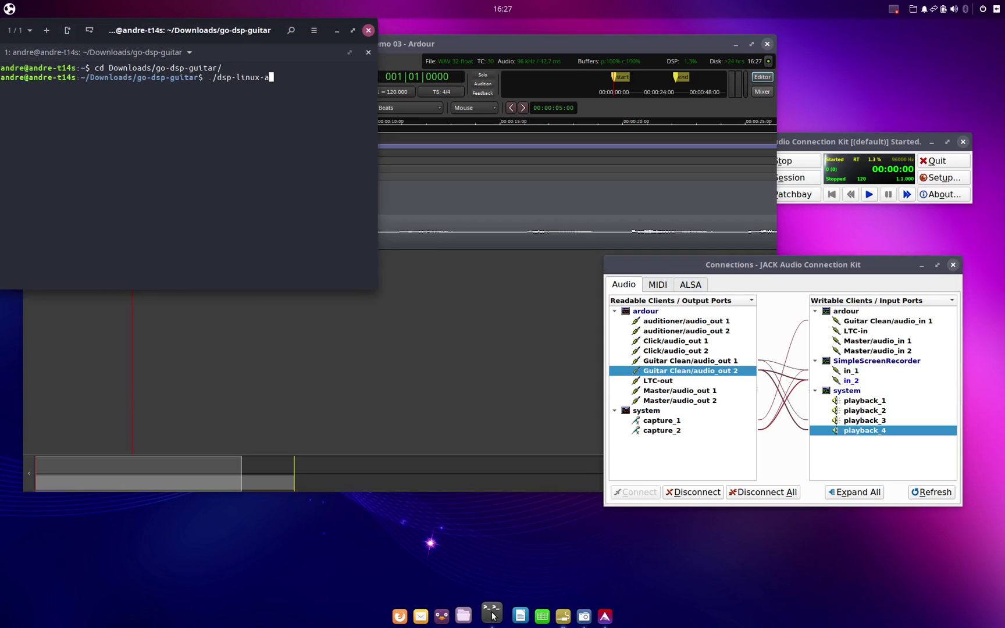
pyautogui.write('md64')
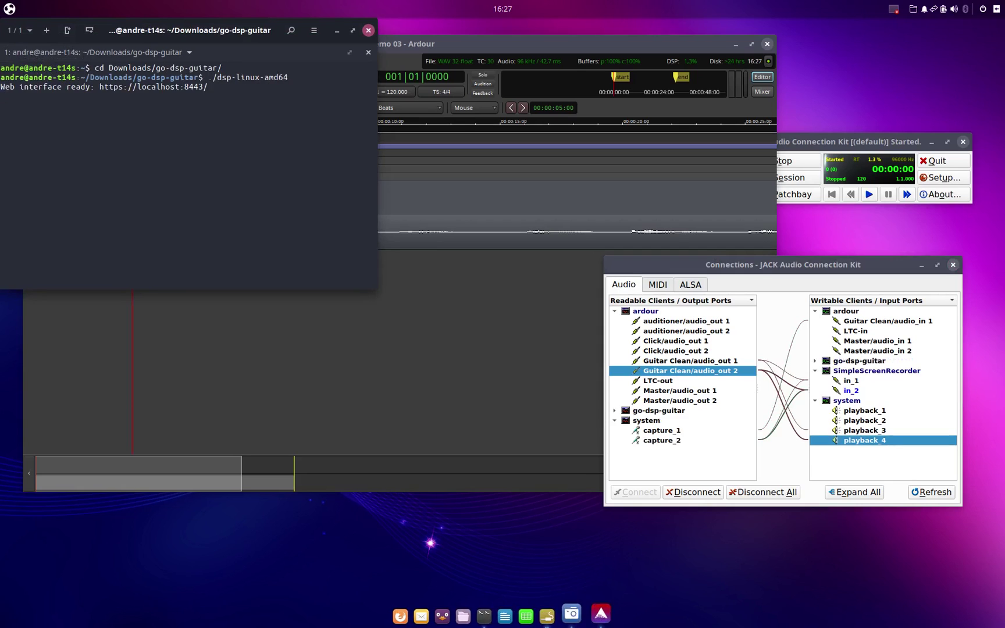
# Load localhost:8443 in a private Firefox window and accept the certificate risk to continue
pyautogui.click(355, 407)
pyautogui.hotkey('ctrl', 't')
pyautogui.write('l')
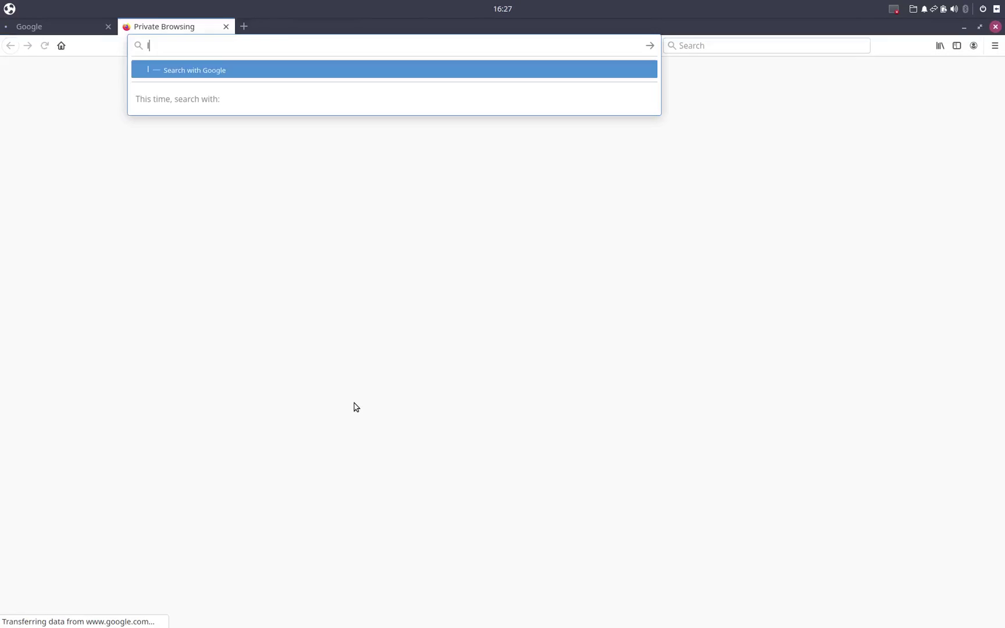
pyautogui.write('ocalhost:8443')
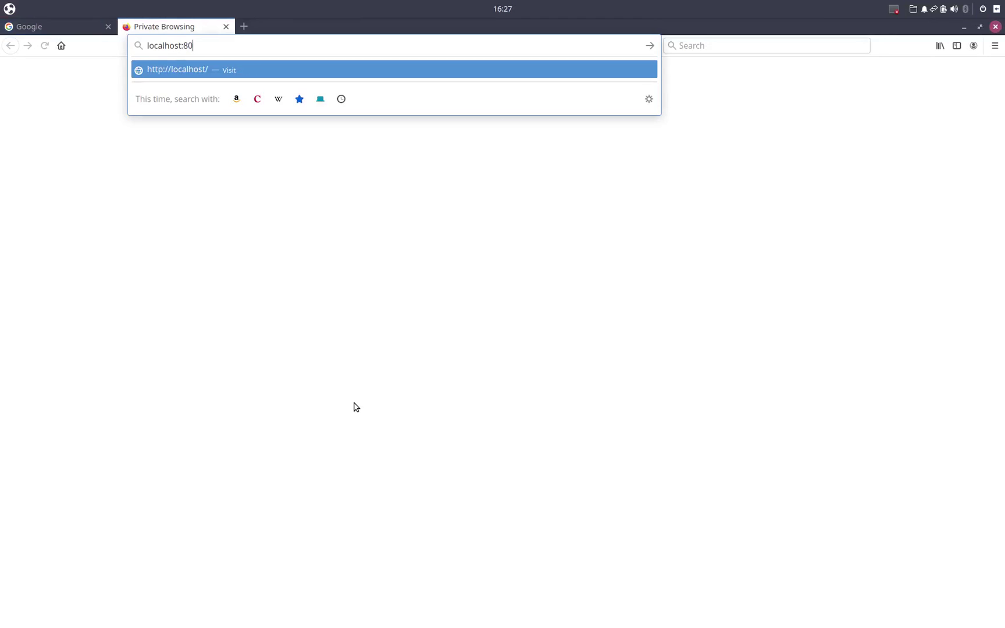
pyautogui.press('Return')
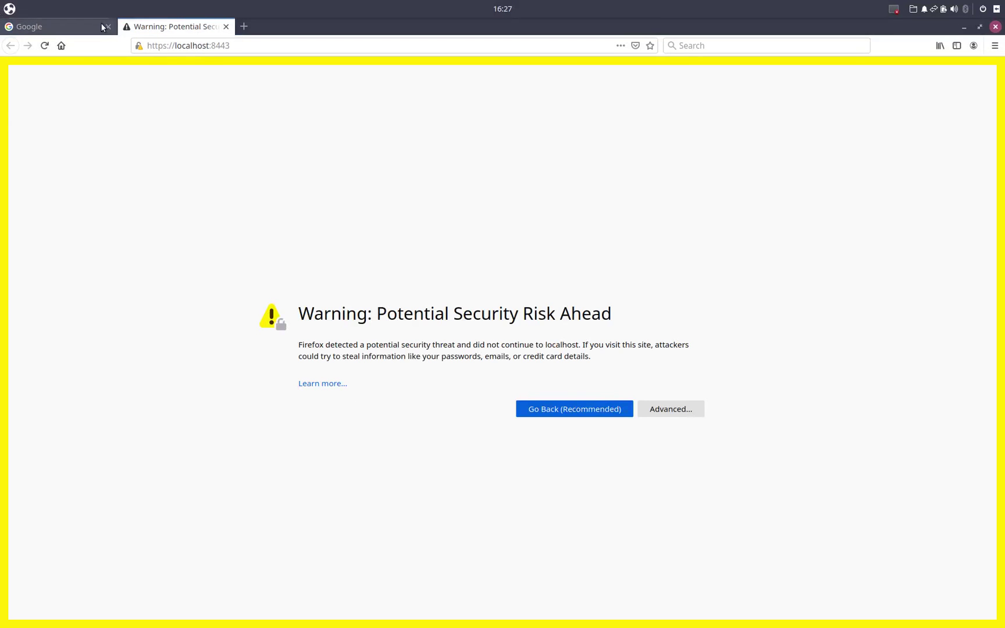
pyautogui.middleClick(43, 27)
pyautogui.click(673, 409)
pyautogui.click(603, 584)
pyautogui.click(84, 183)
# Add an Overdrive unit to Input 0's chain and review its settings
pyautogui.click(100, 345)
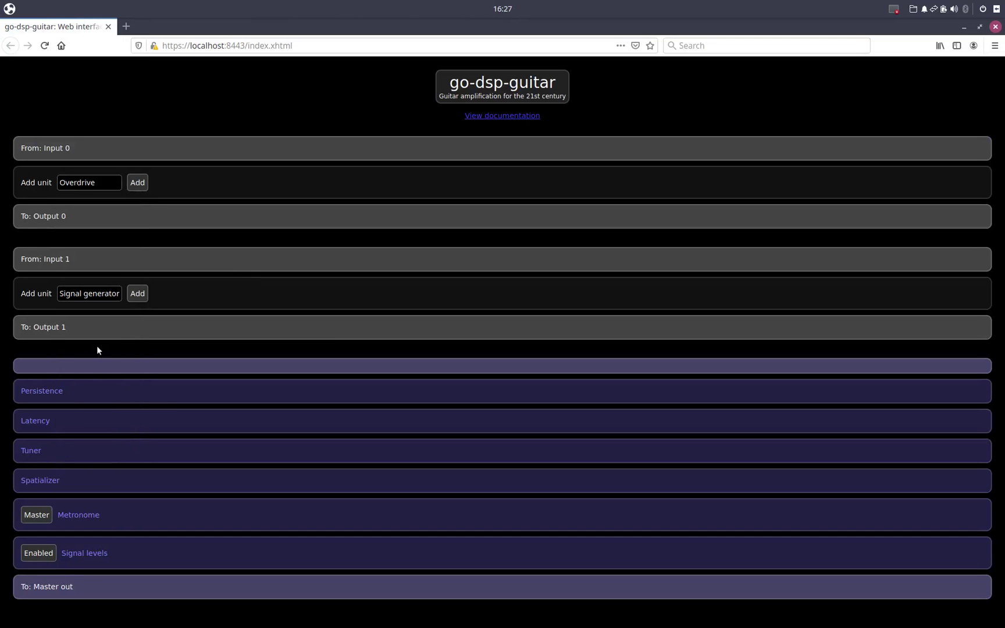
pyautogui.click(142, 184)
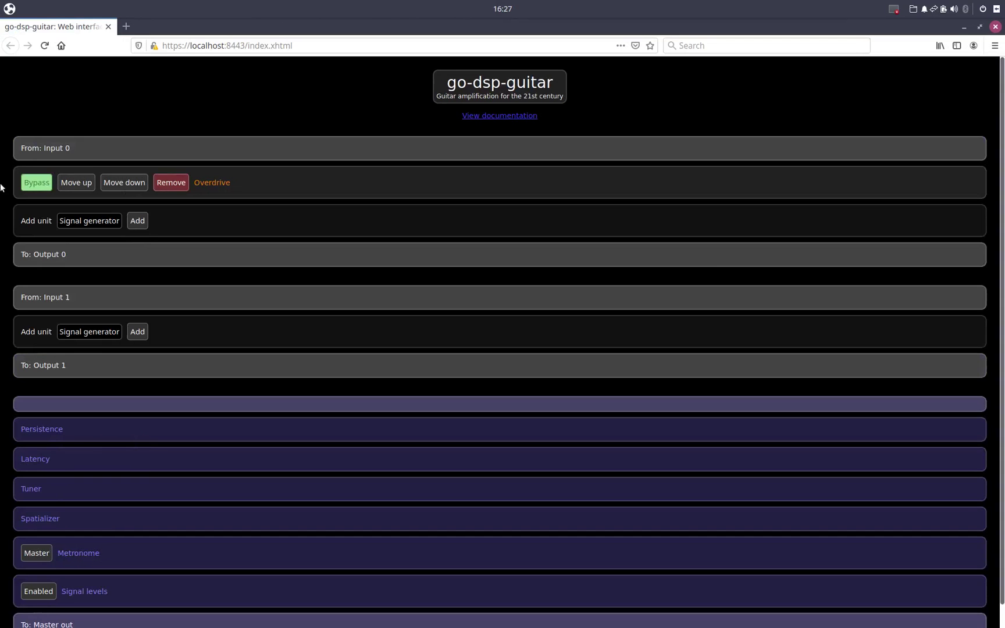
pyautogui.click(213, 185)
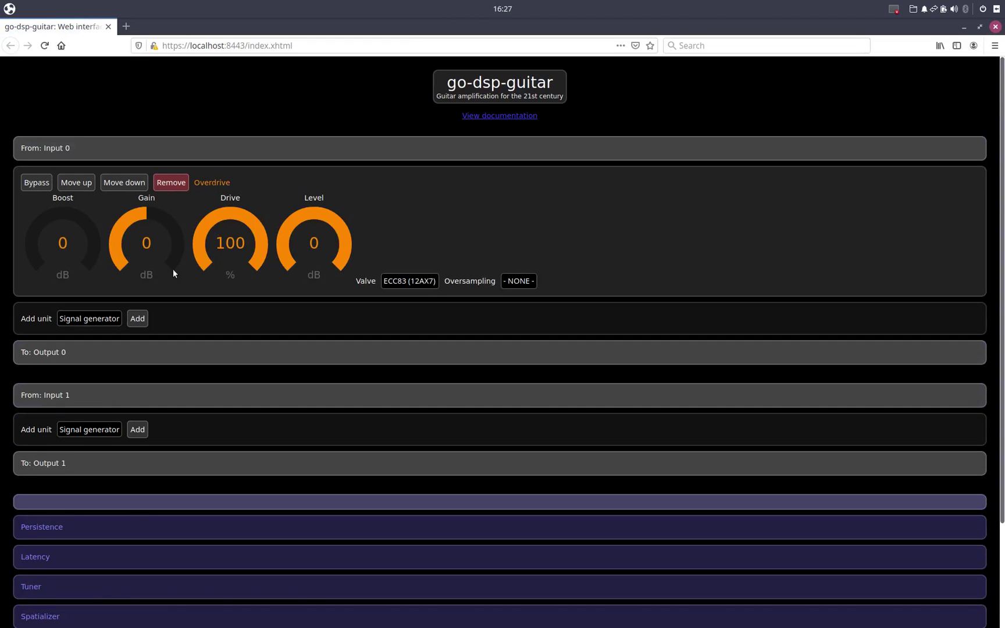
pyautogui.click(214, 183)
# Add a Power amp with filter order 4096 and Filter 1 'Guitar: Scandinavian Modern'
pyautogui.click(86, 221)
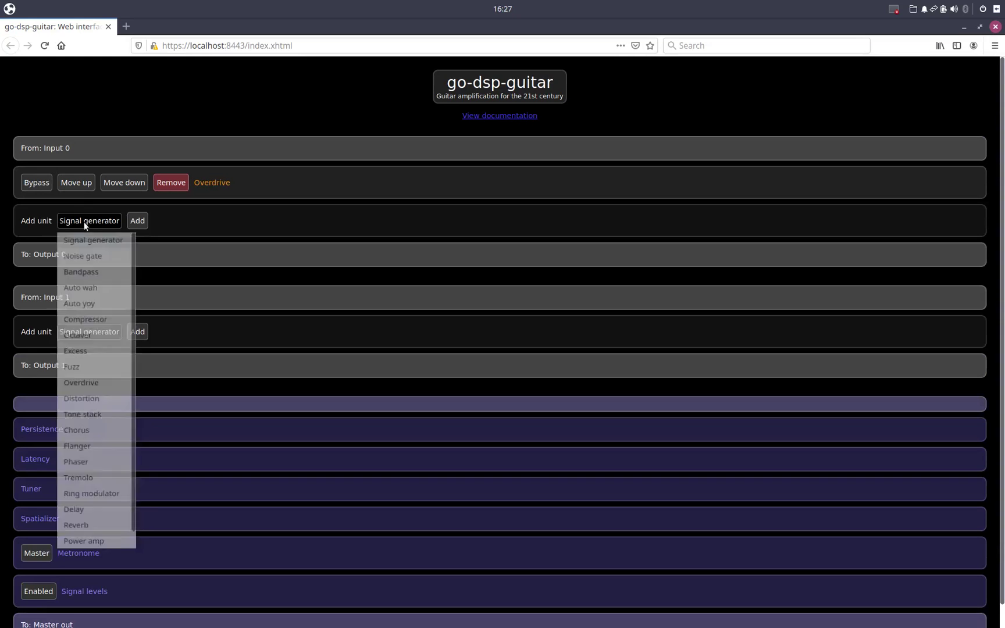
pyautogui.scroll(-1, 93, 527)
pyautogui.click(93, 526)
pyautogui.click(137, 220)
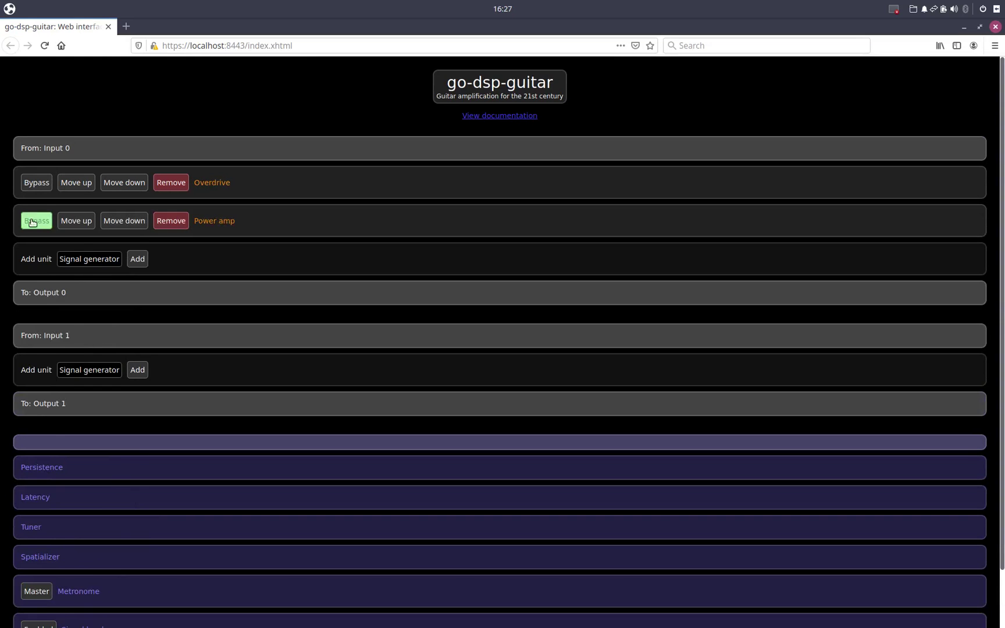
pyautogui.click(210, 221)
pyautogui.click(84, 240)
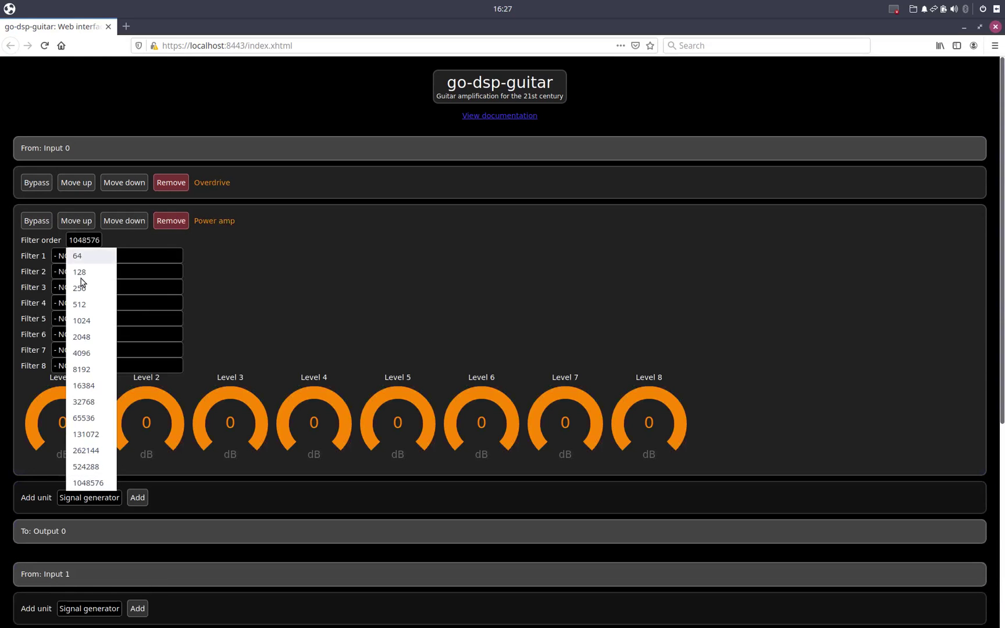
pyautogui.click(82, 353)
pyautogui.click(107, 257)
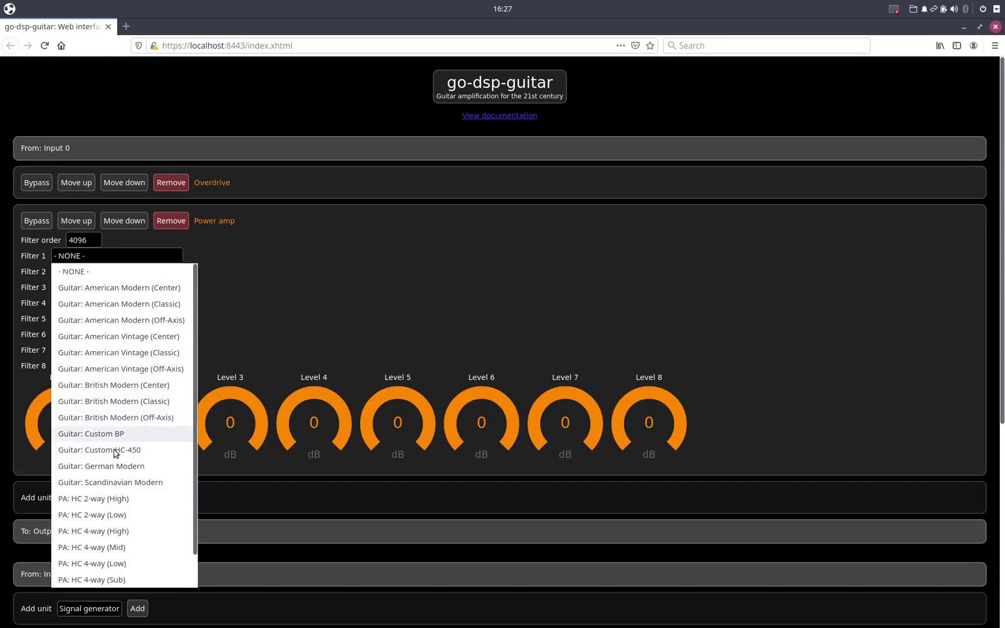
pyautogui.click(110, 482)
pyautogui.click(230, 221)
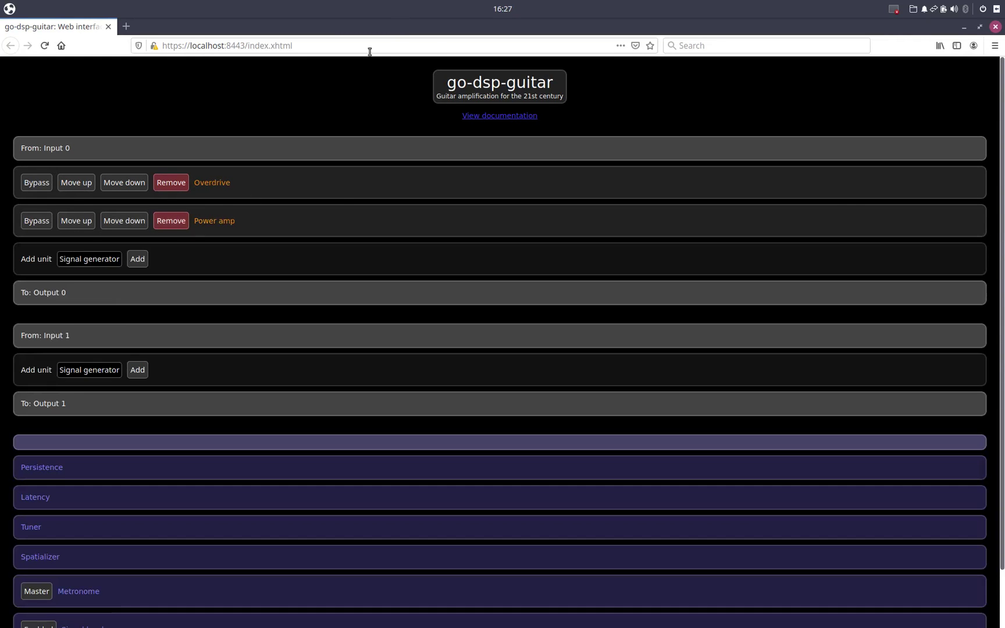
pyautogui.moveTo(401, 54); pyautogui.dragTo(401, 112)
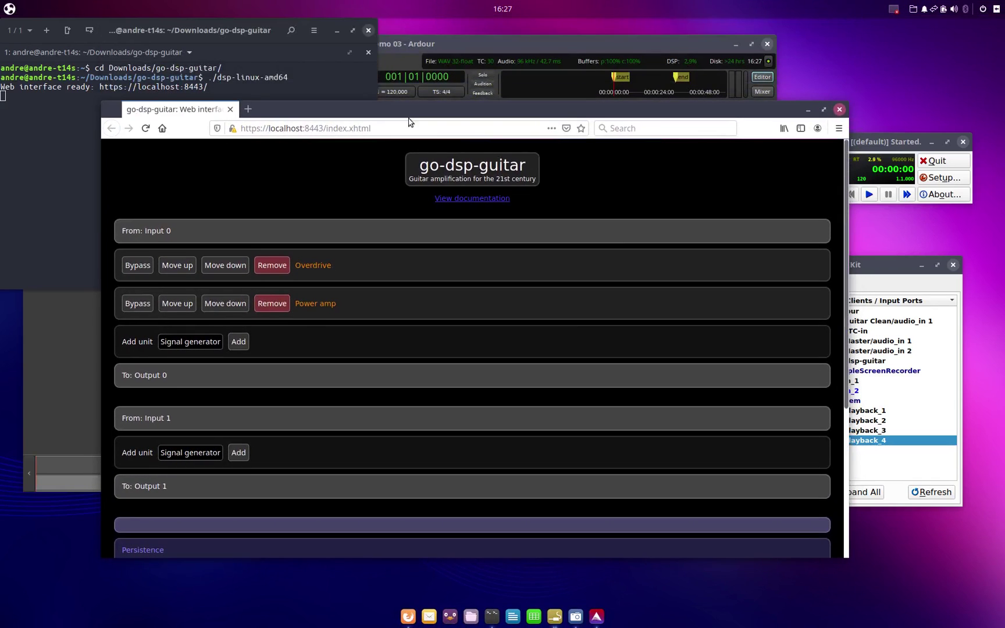
# Connect both Guitar Clean output ports to go-dsp-guitar's in_0
pyautogui.click(868, 262)
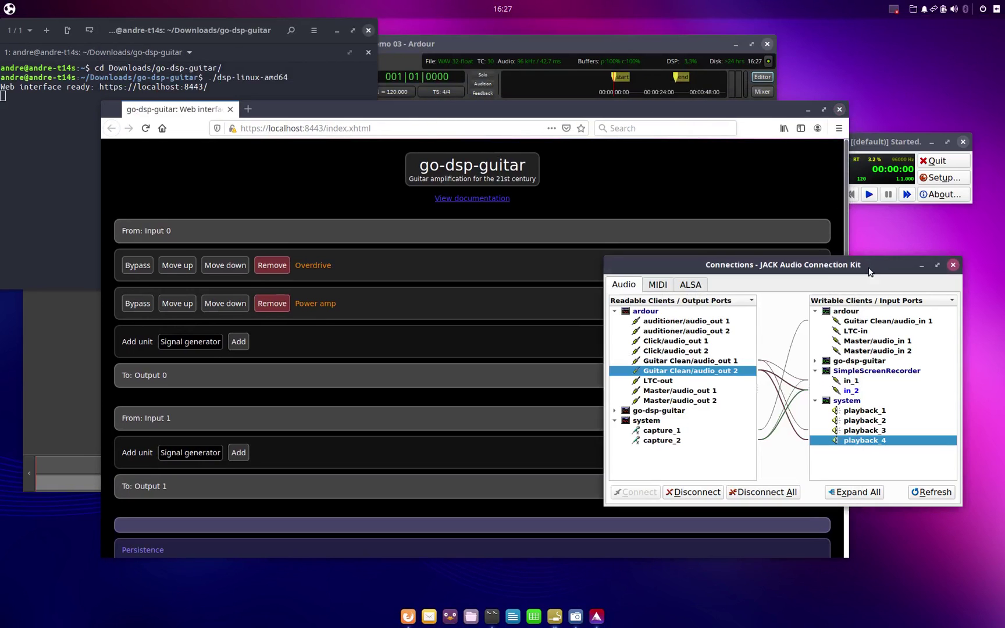
pyautogui.click(680, 361)
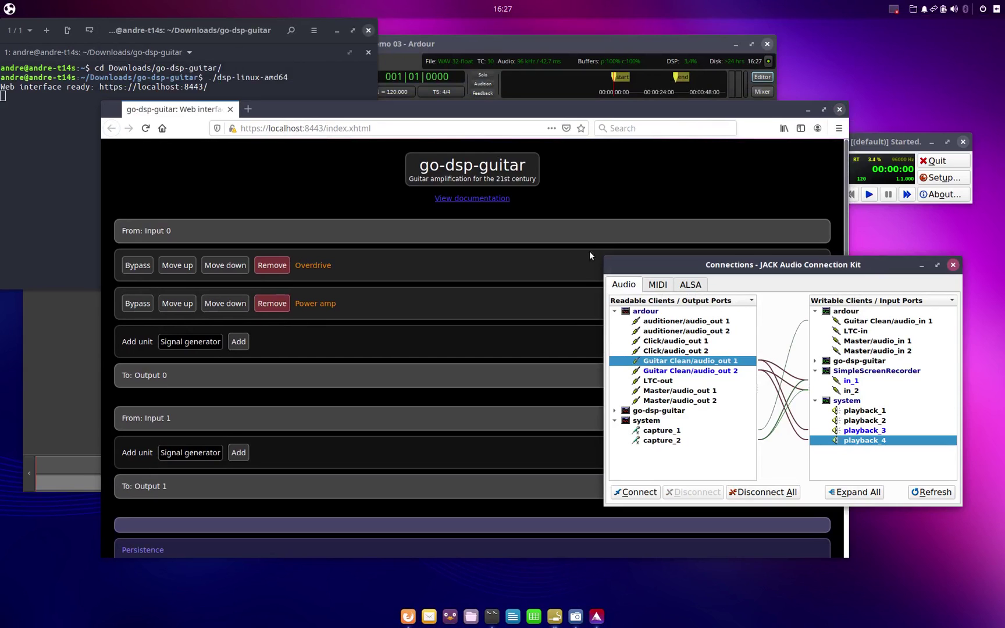
pyautogui.click(490, 46)
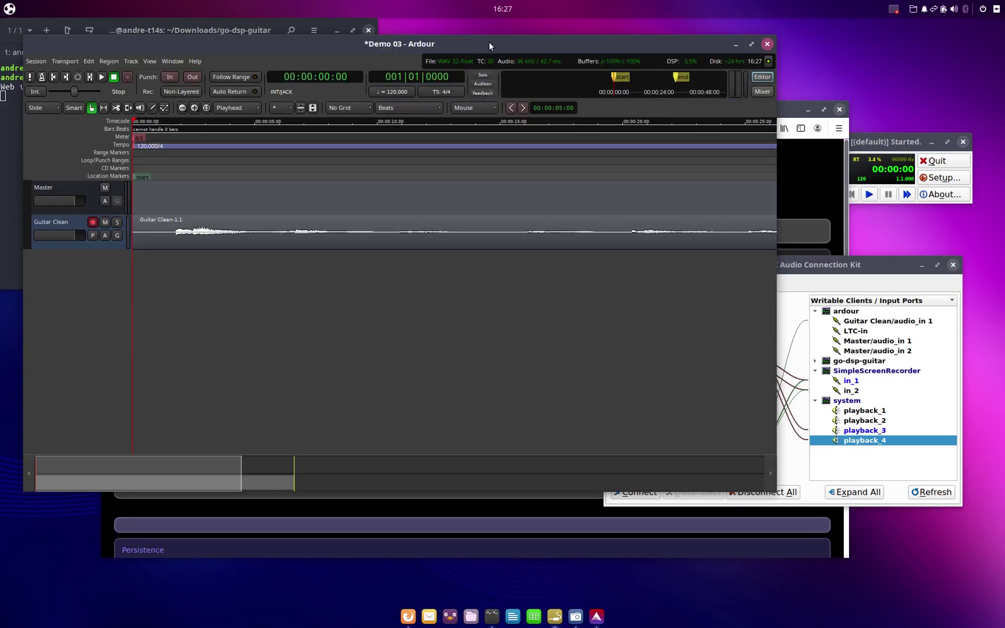
pyautogui.click(794, 267)
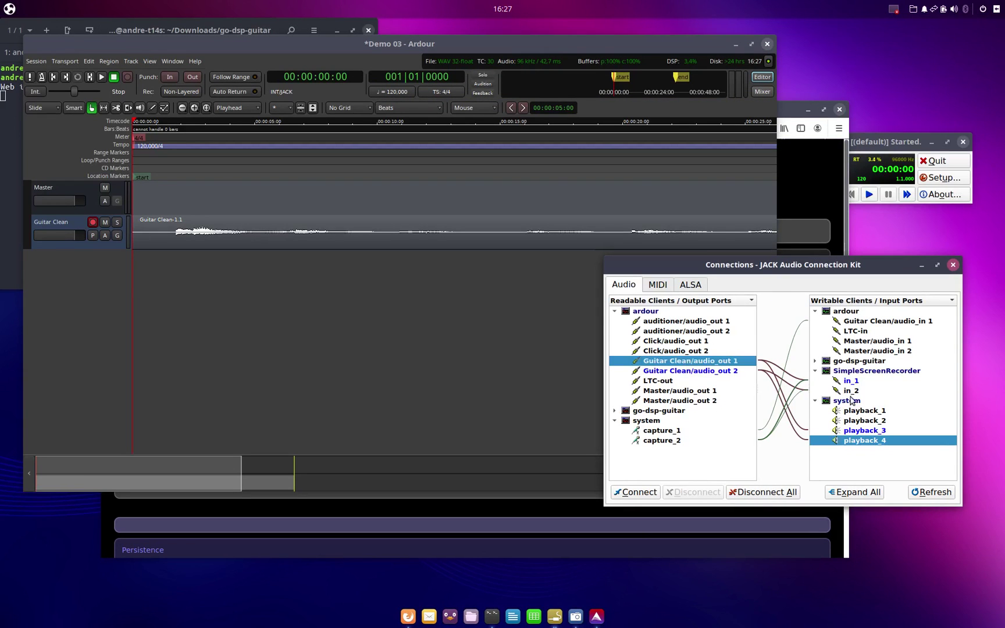
pyautogui.click(815, 360)
pyautogui.click(860, 371)
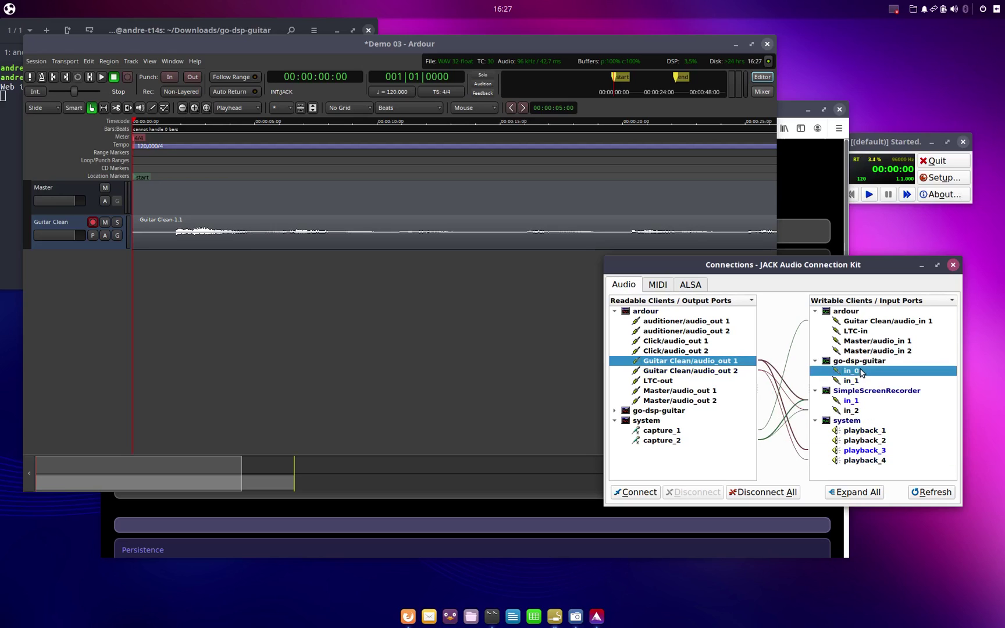
pyautogui.click(651, 492)
pyautogui.click(718, 373)
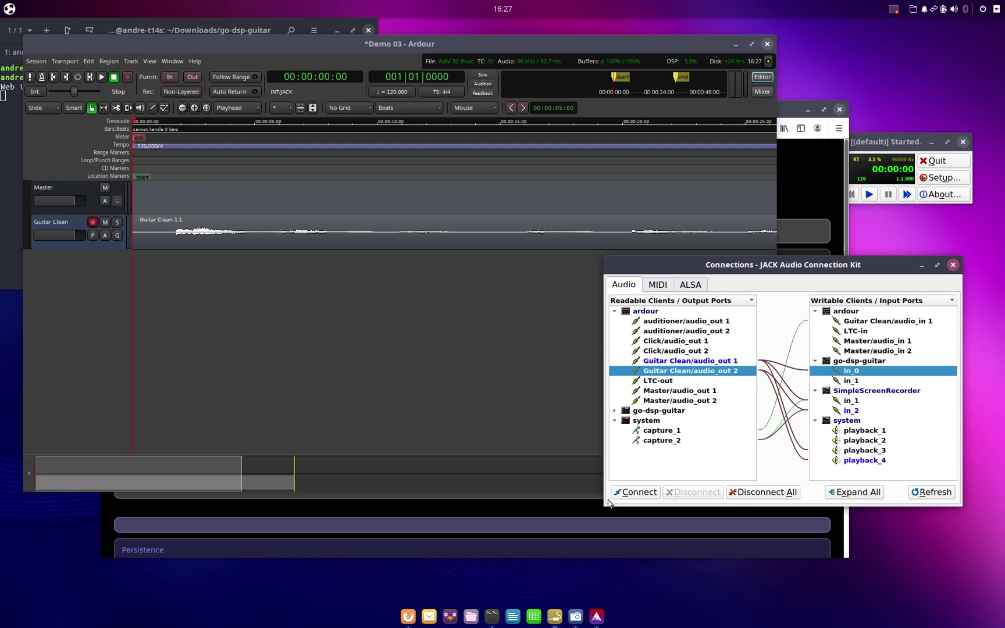
pyautogui.click(639, 491)
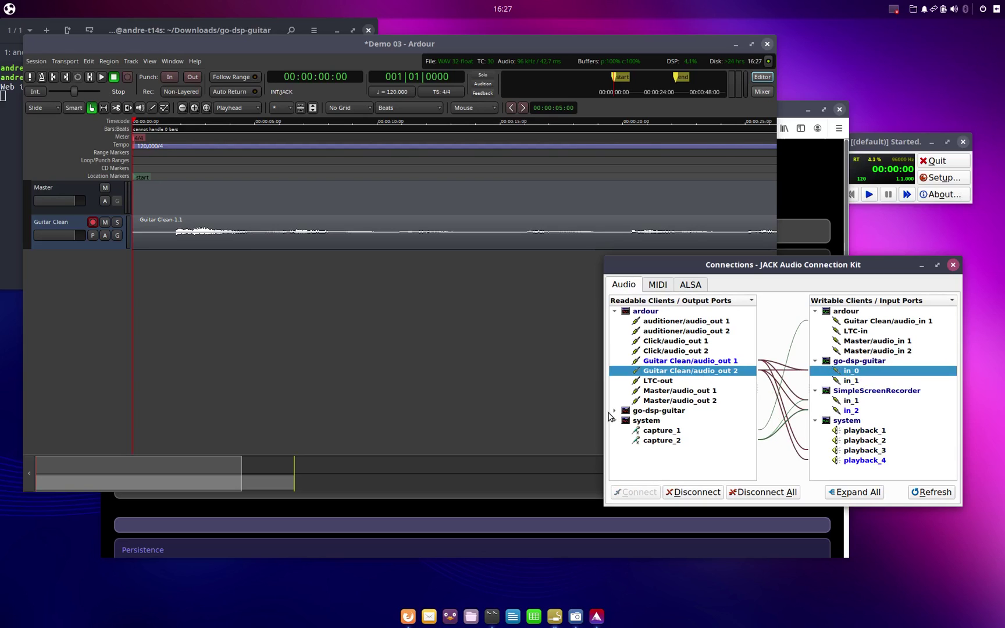
# Route go-dsp-guitar out_0 to the screen recorder's in_1 and in_2
pyautogui.click(614, 411)
pyautogui.scroll(-1, 643, 417)
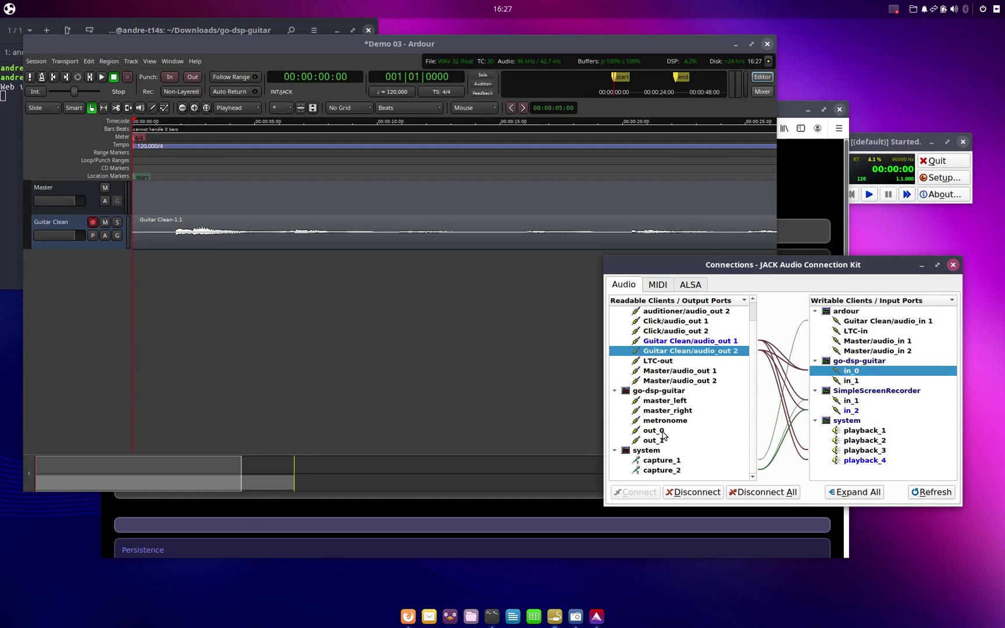
pyautogui.click(662, 432)
pyautogui.moveTo(663, 435); pyautogui.dragTo(860, 373)
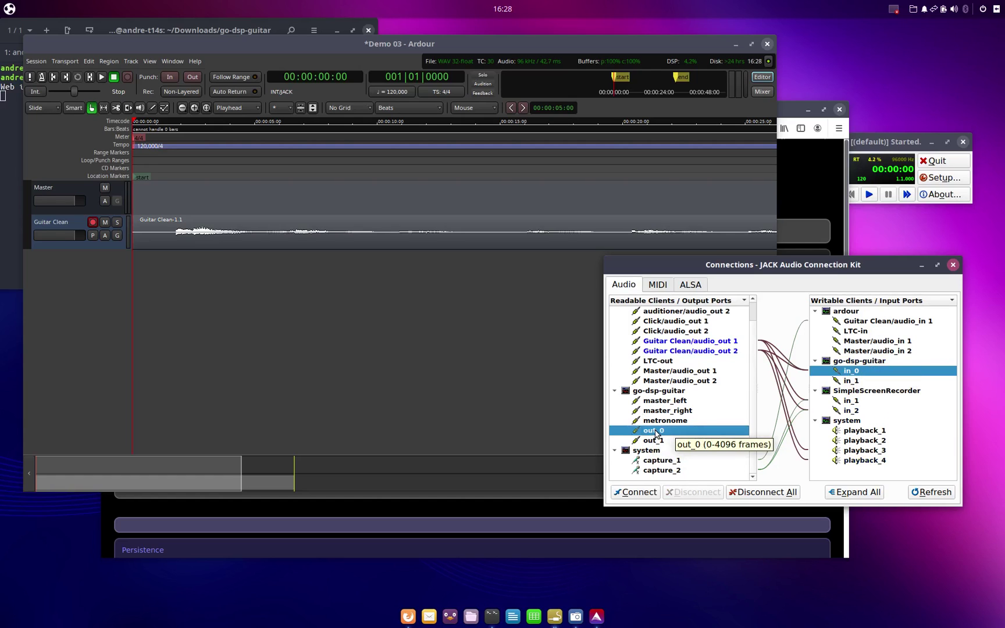
pyautogui.moveTo(656, 433); pyautogui.dragTo(851, 402)
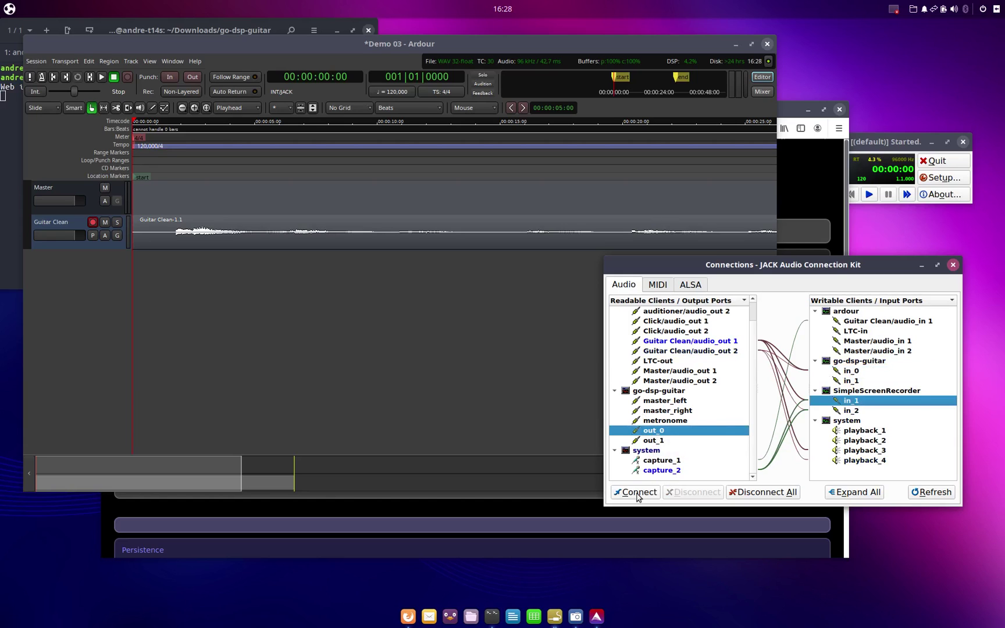
pyautogui.click(636, 492)
pyautogui.click(849, 411)
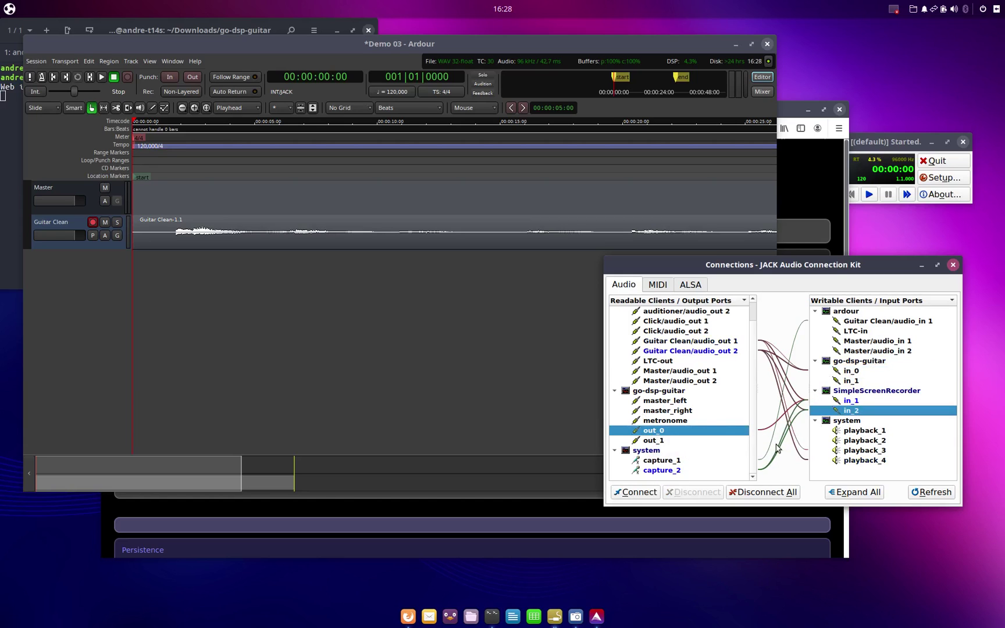
pyautogui.click(636, 492)
# Also connect go-dsp-guitar out_0 to system playback_3 and playback_4
pyautogui.click(880, 454)
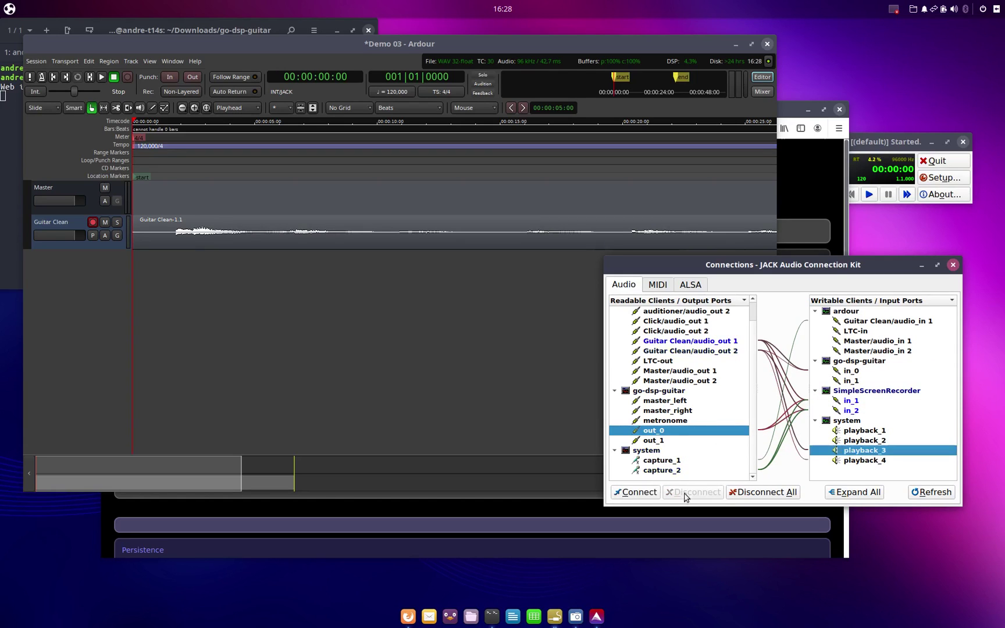
pyautogui.click(635, 492)
pyautogui.click(875, 462)
pyautogui.click(639, 493)
pyautogui.click(291, 65)
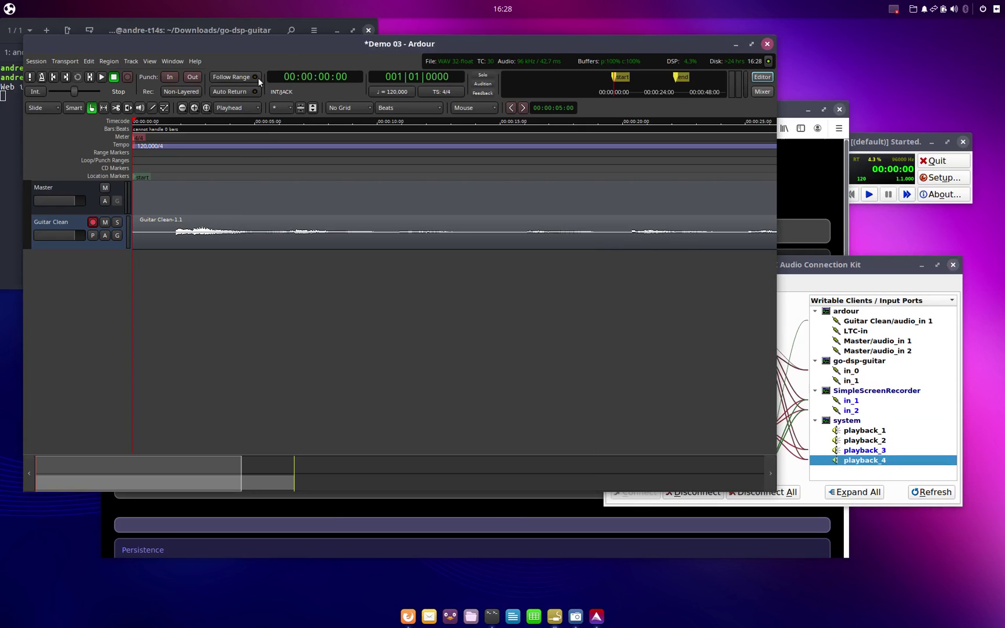
# Start session playback and expand the Power amp unit in the go-dsp-guitar page
pyautogui.click(101, 77)
pyautogui.click(408, 616)
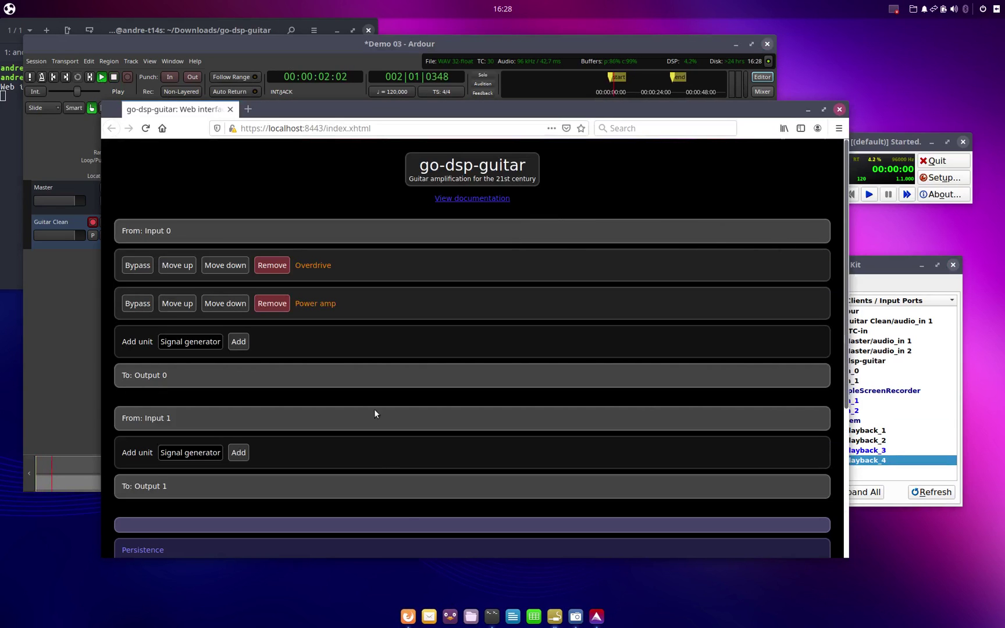
pyautogui.click(325, 264)
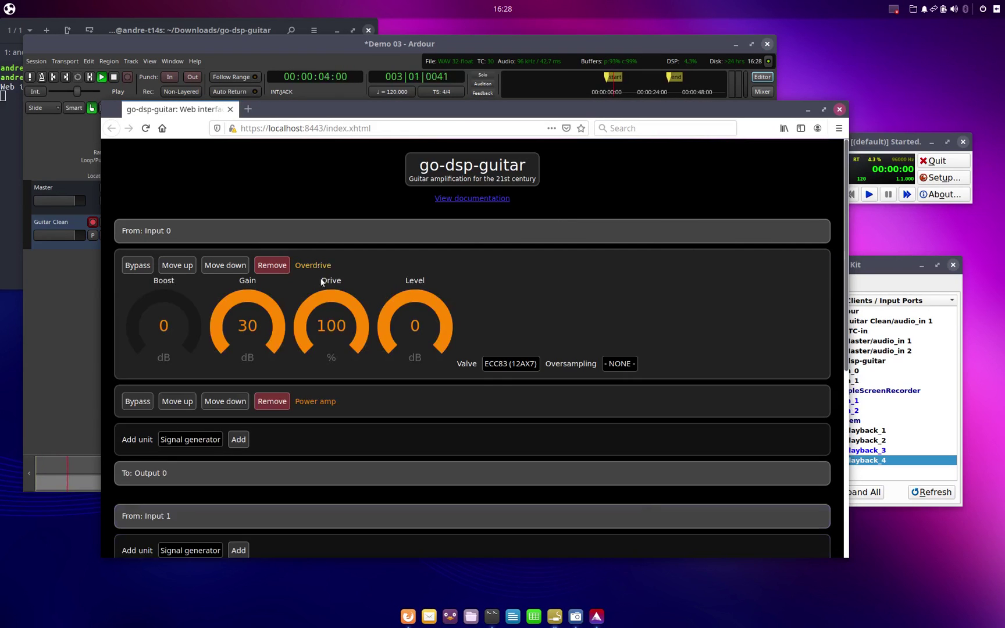
pyautogui.click(314, 265)
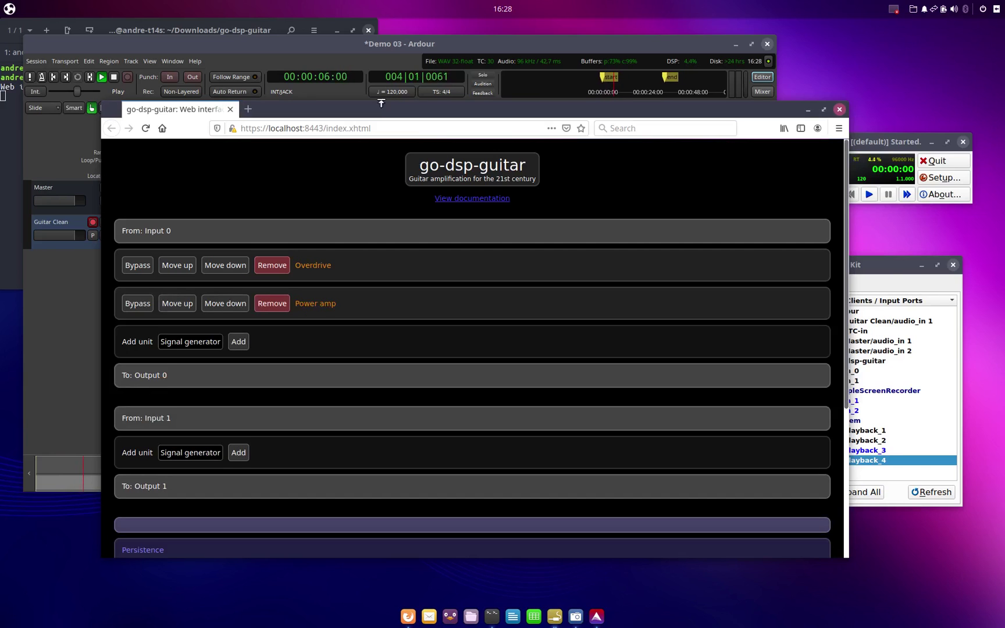
pyautogui.moveTo(377, 109); pyautogui.dragTo(411, 108)
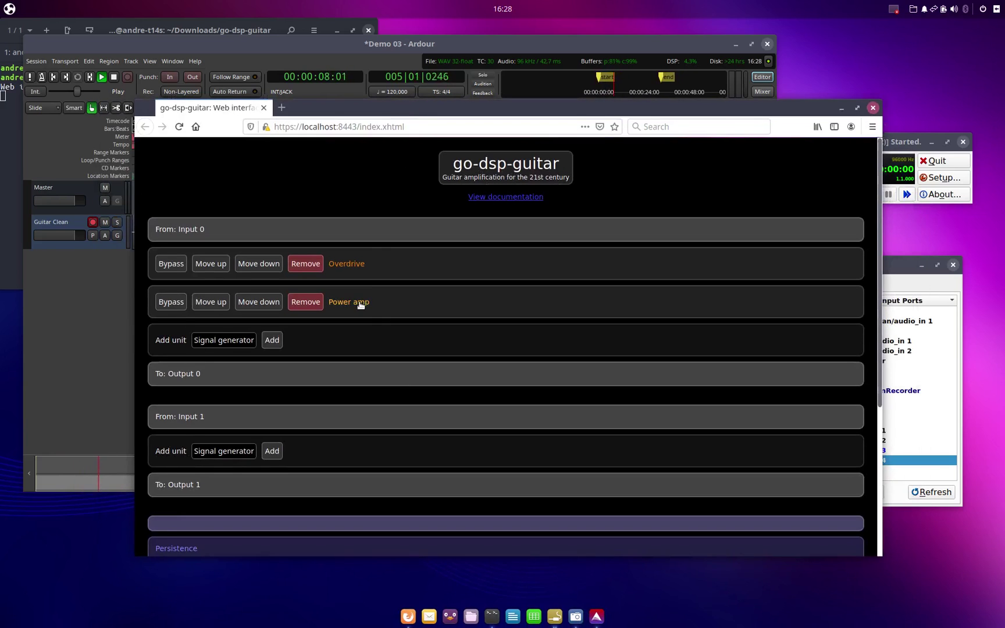
pyautogui.click(356, 302)
# Try Filter 1 presets British Modern (Center) and German Modern, settling on Guitar: Scandinavian Modern
pyautogui.click(243, 336)
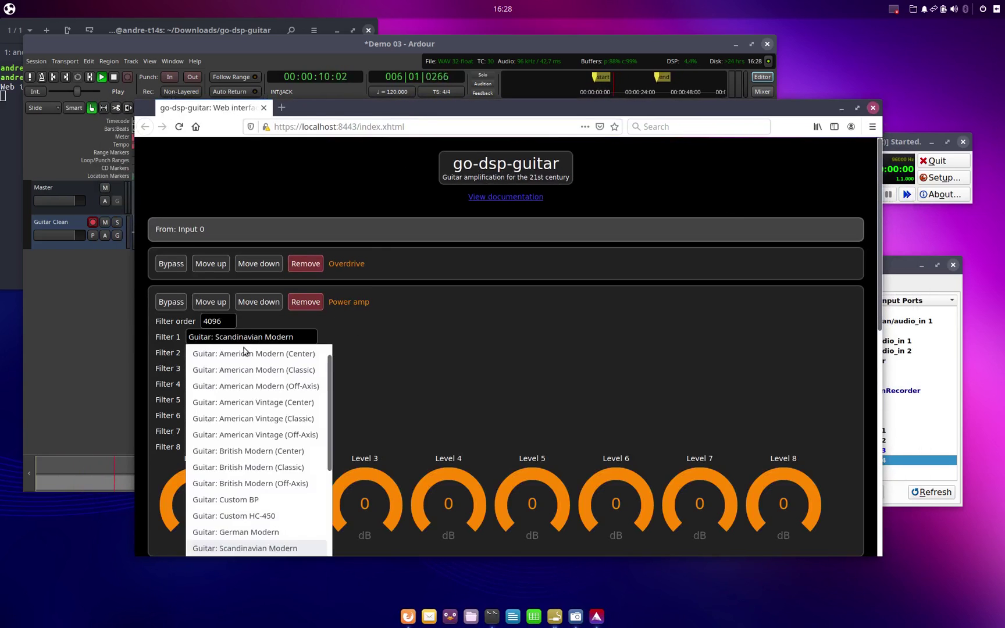
pyautogui.click(259, 449)
pyautogui.click(269, 337)
pyautogui.scroll(-1, 261, 459)
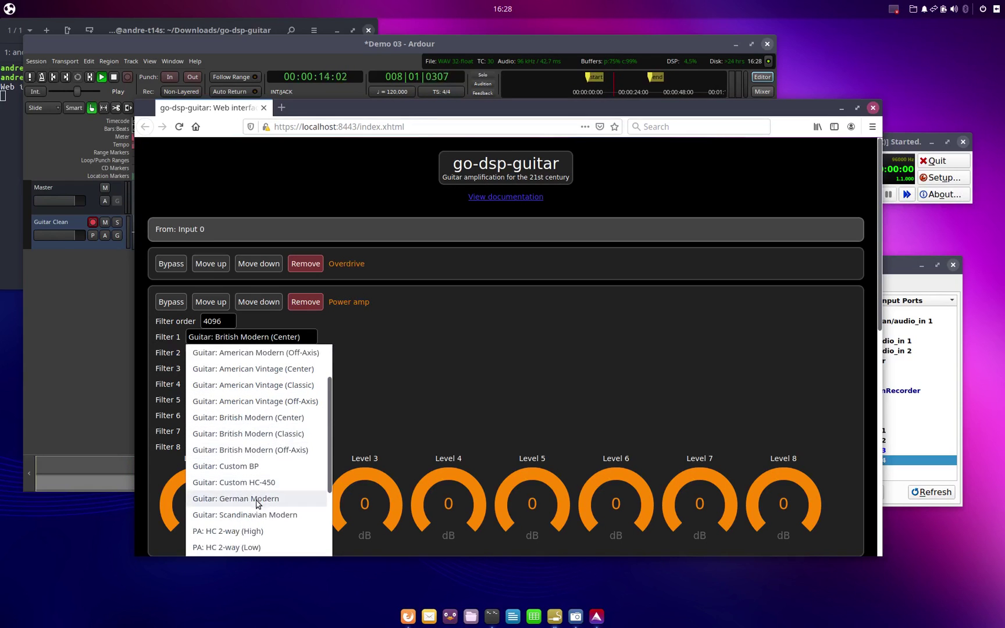
pyautogui.click(258, 501)
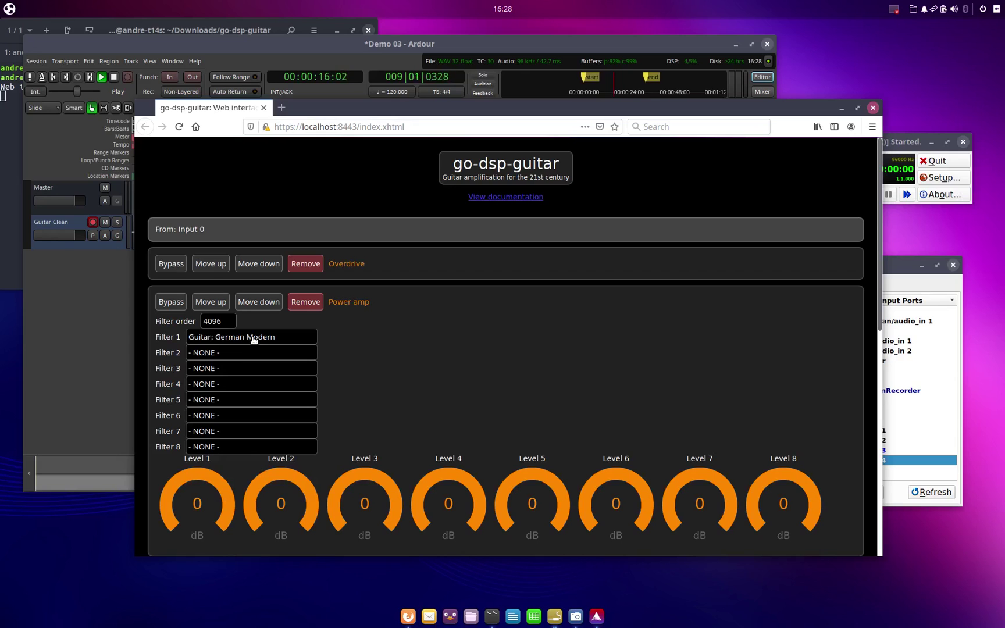
pyautogui.click(253, 340)
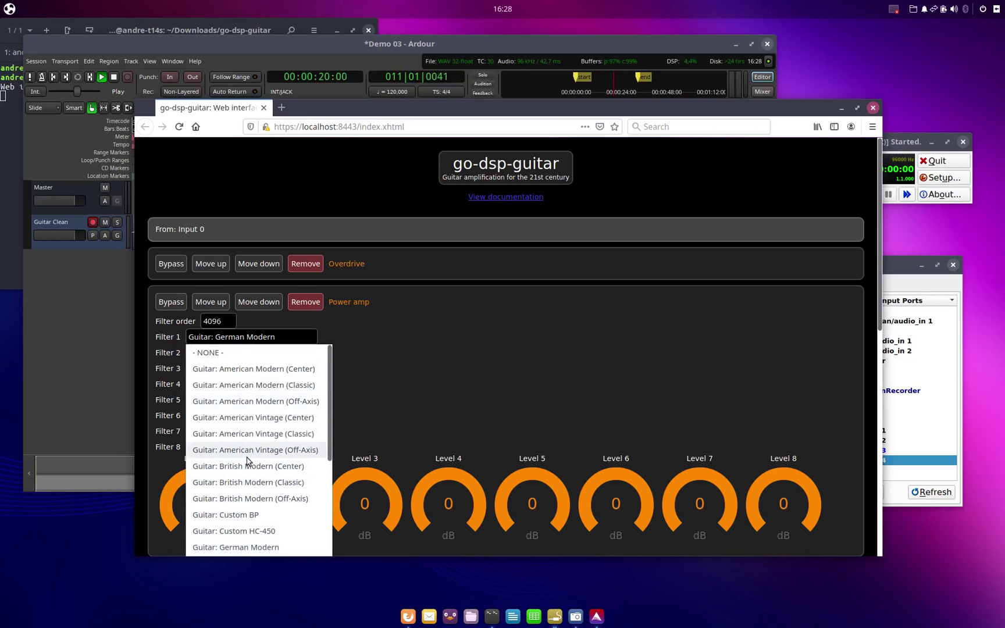
pyautogui.scroll(-2, 247, 462)
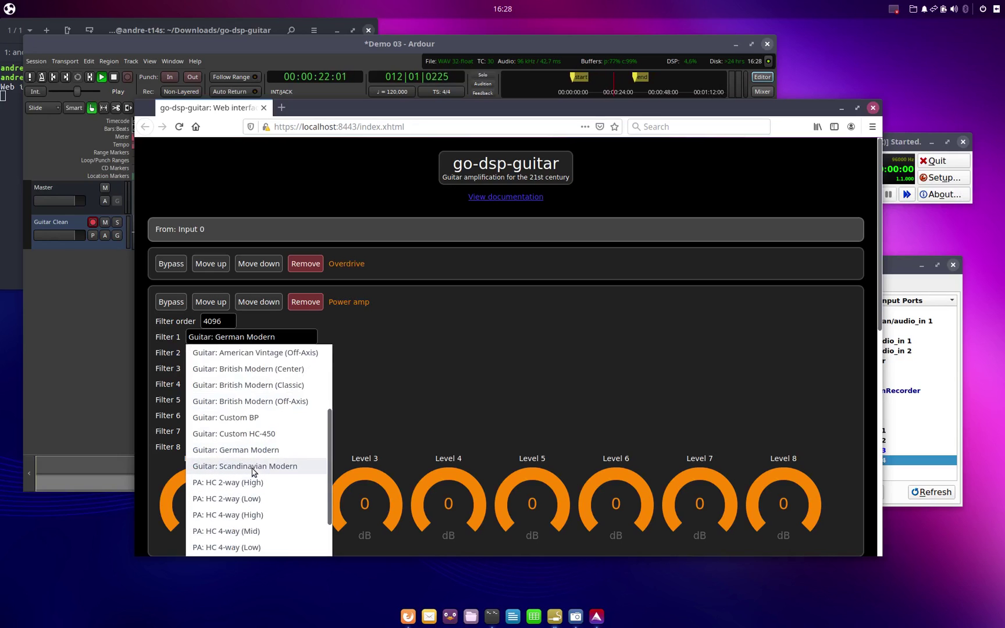
pyautogui.click(254, 467)
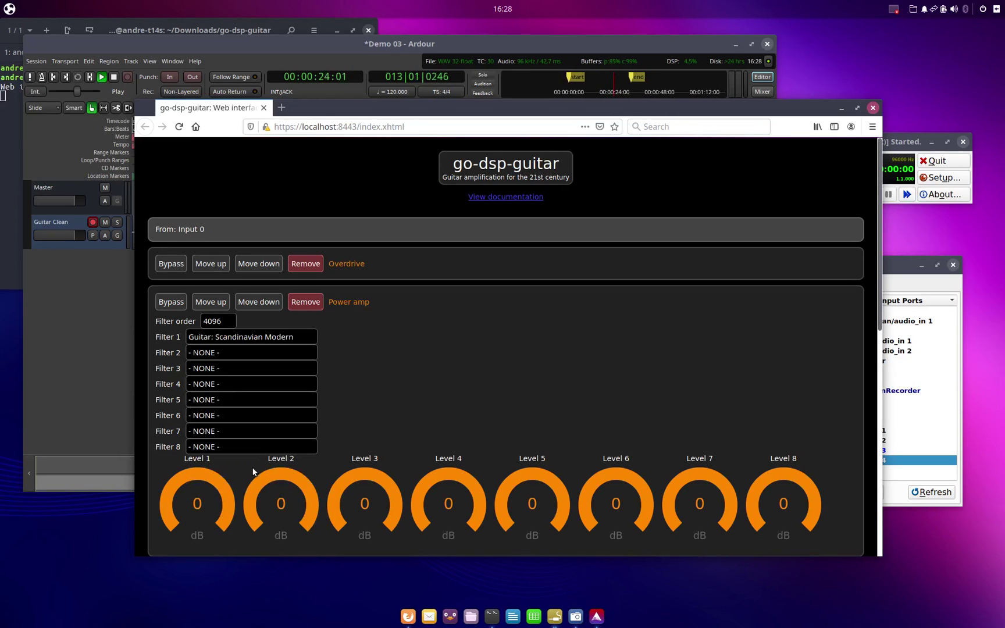
pyautogui.click(379, 53)
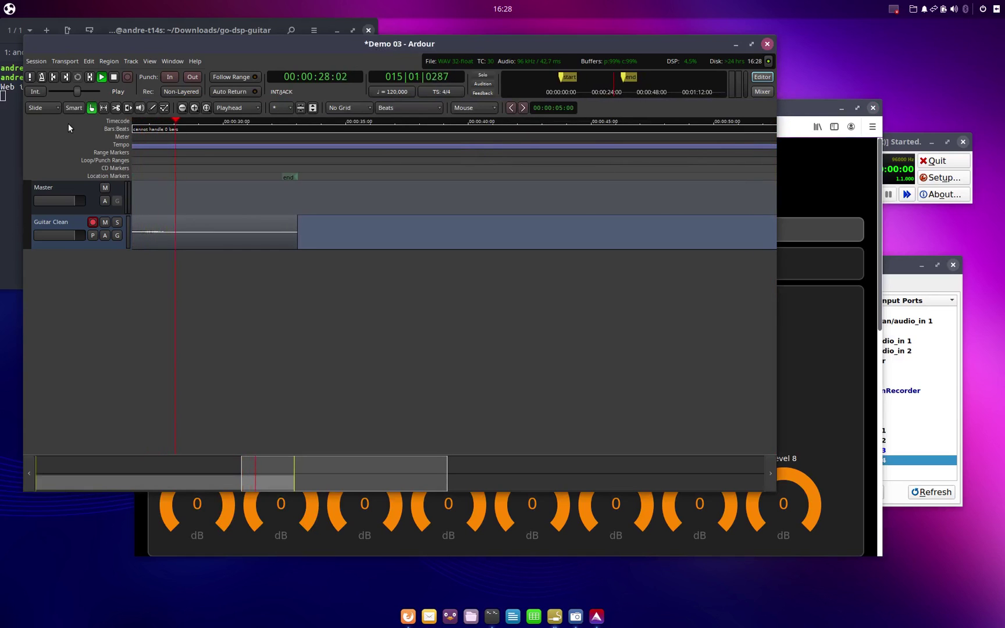
# Stop, rewind and replay the guitar, then stop at 00:00:00:00 and collapse the Power amp unit
pyautogui.click(114, 77)
pyautogui.click(53, 77)
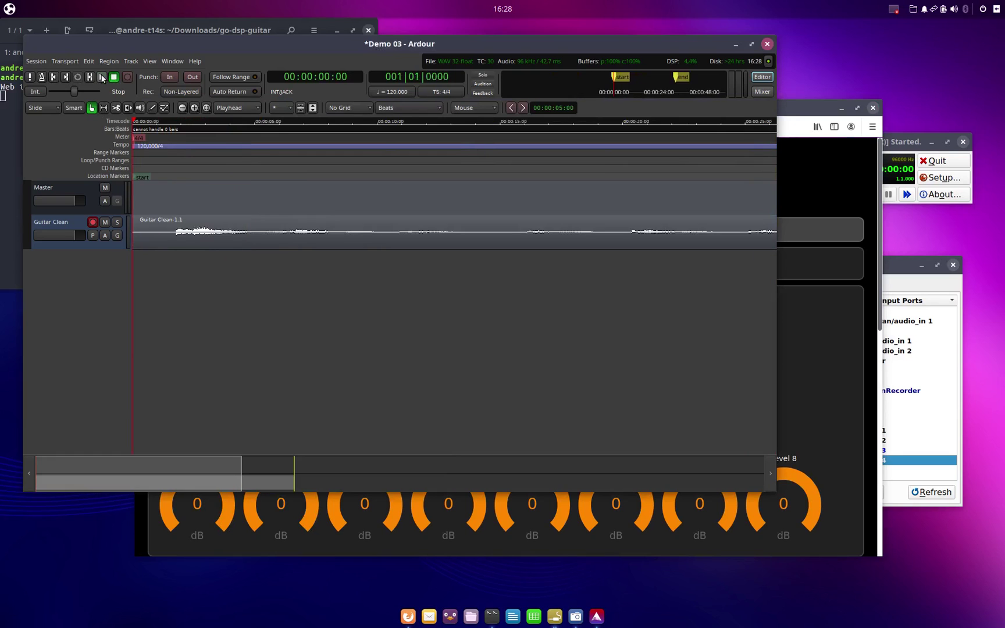
pyautogui.press('space')
pyautogui.click(794, 113)
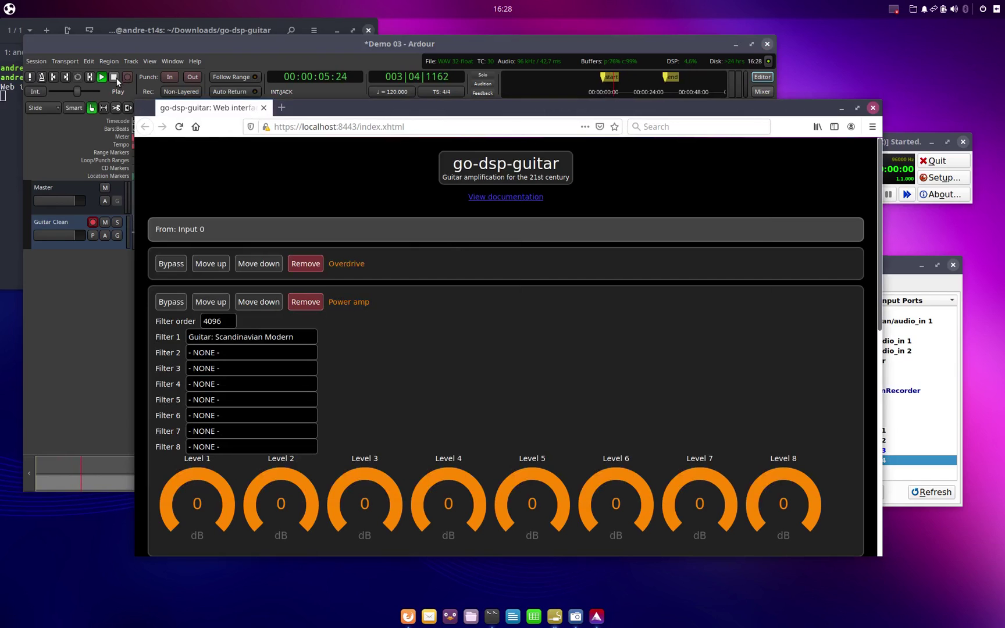
pyautogui.click(115, 78)
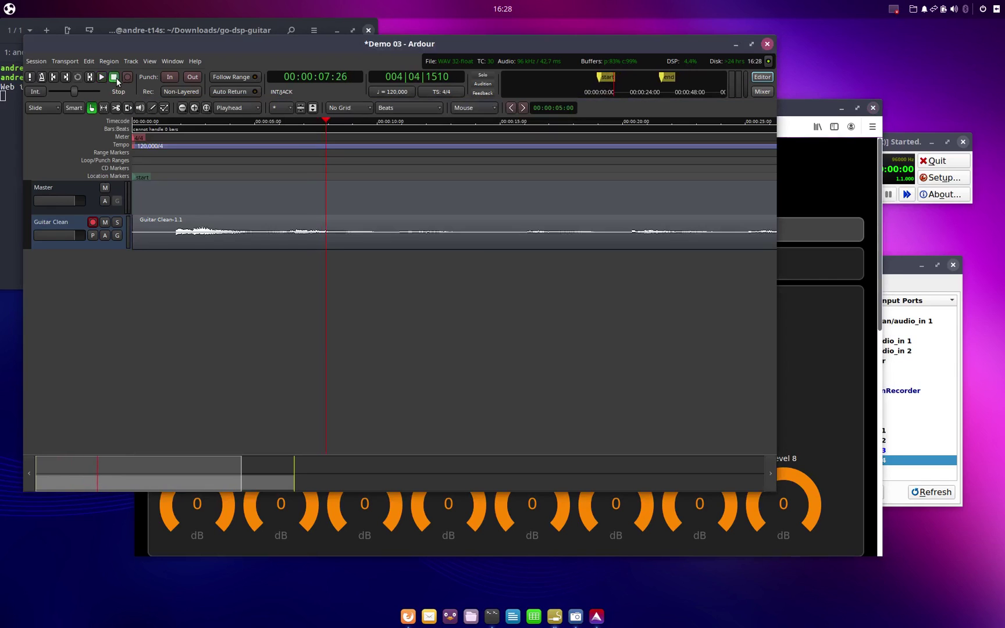
pyautogui.click(54, 77)
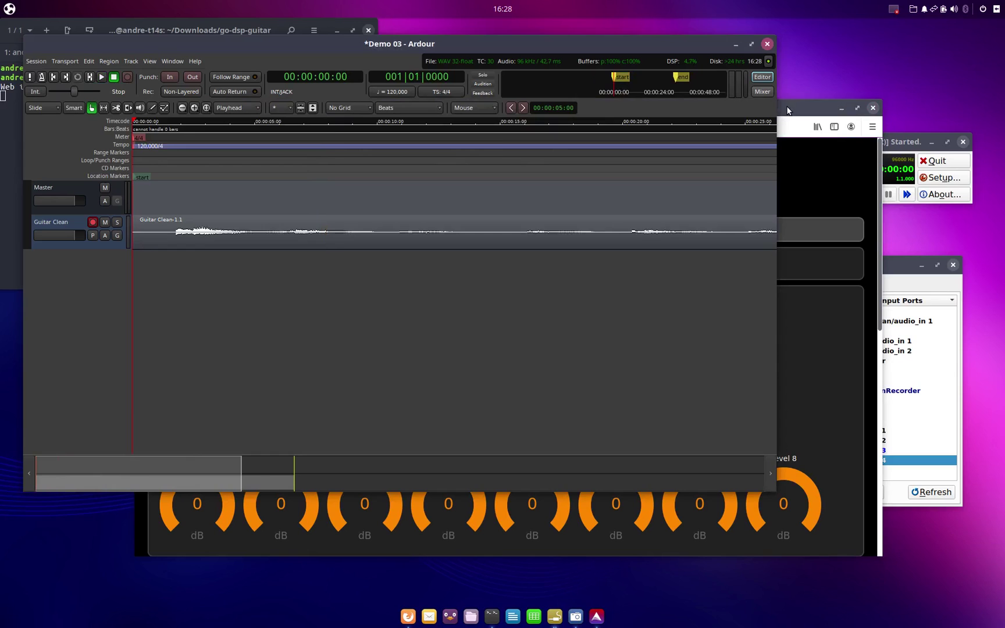
pyautogui.click(787, 110)
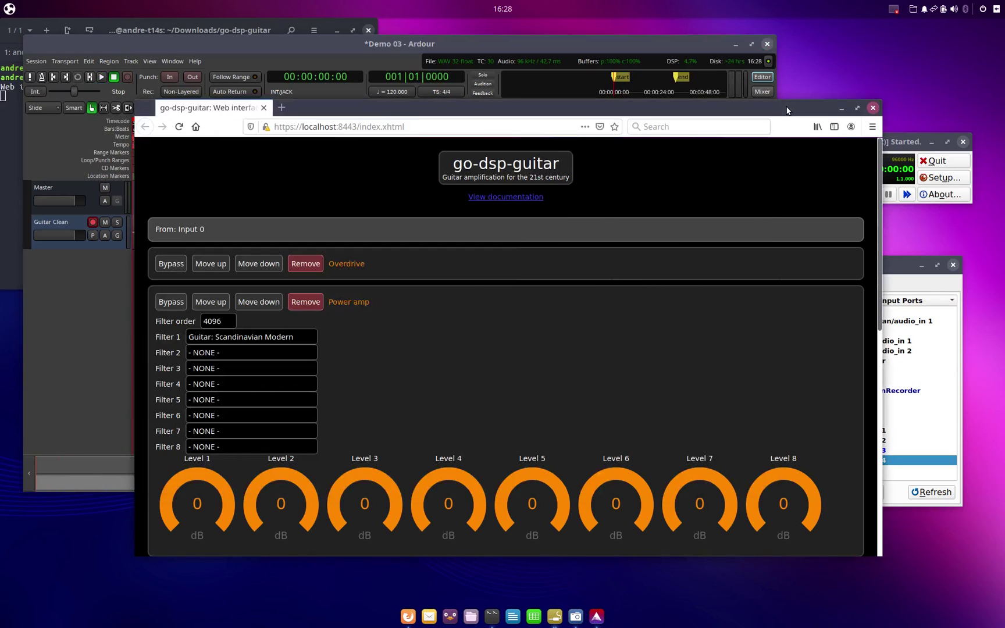
pyautogui.click(353, 302)
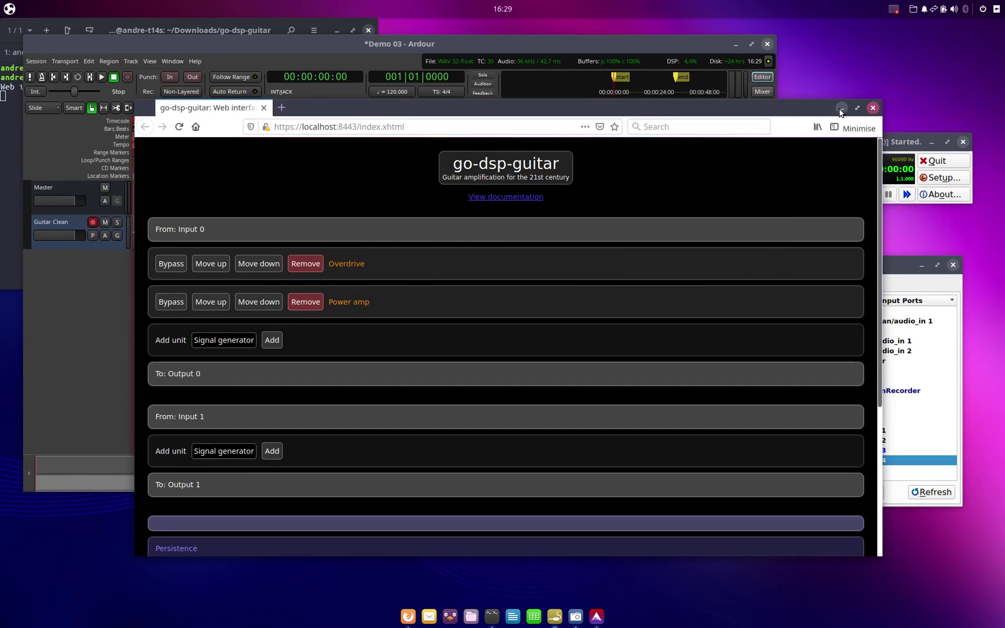
pyautogui.click(106, 336)
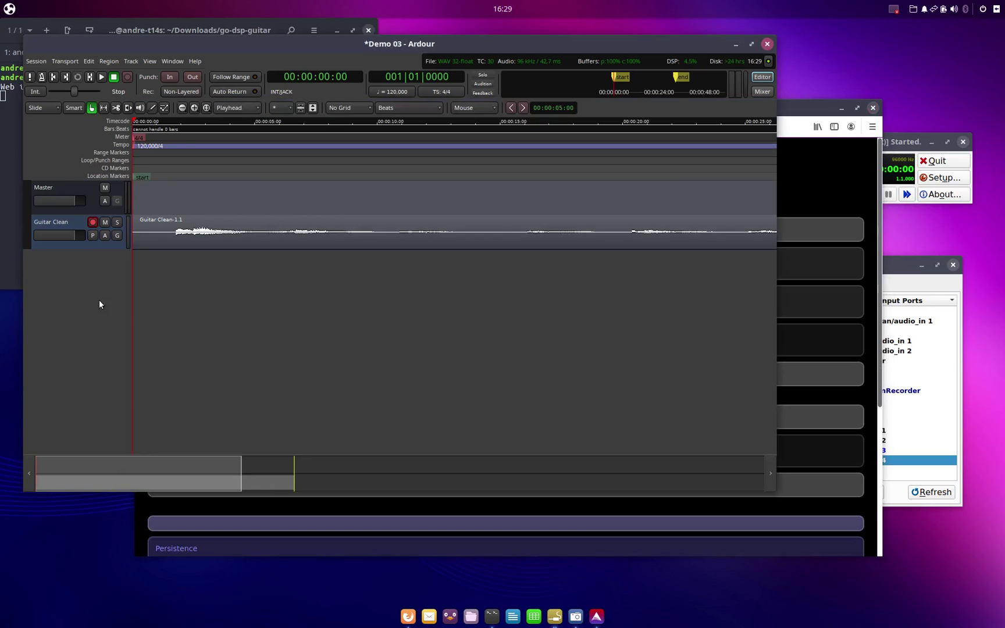
# Via Track > Add Track, Bus or VCA, add an audio track named 'Guitar Dist'
pyautogui.click(131, 61)
pyautogui.click(142, 76)
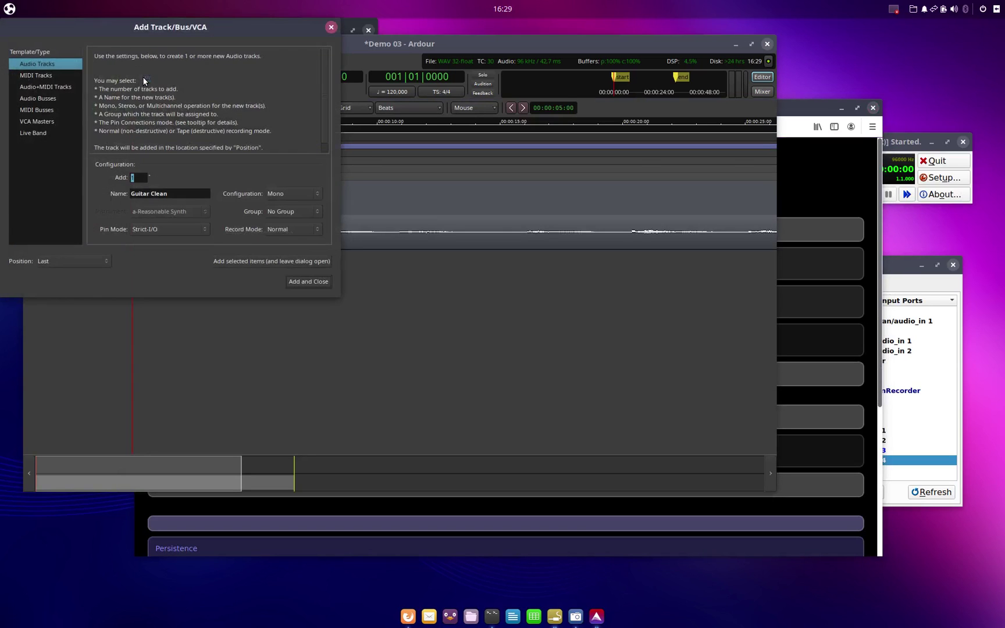
pyautogui.moveTo(406, 333); pyautogui.dragTo(396, 333)
pyautogui.write('Dist')
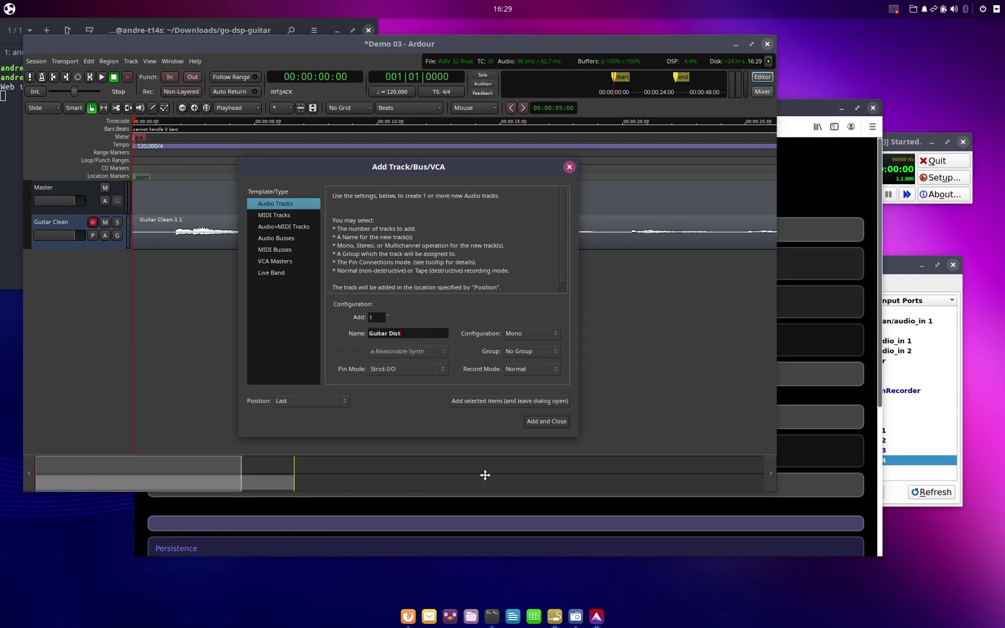
pyautogui.click(546, 422)
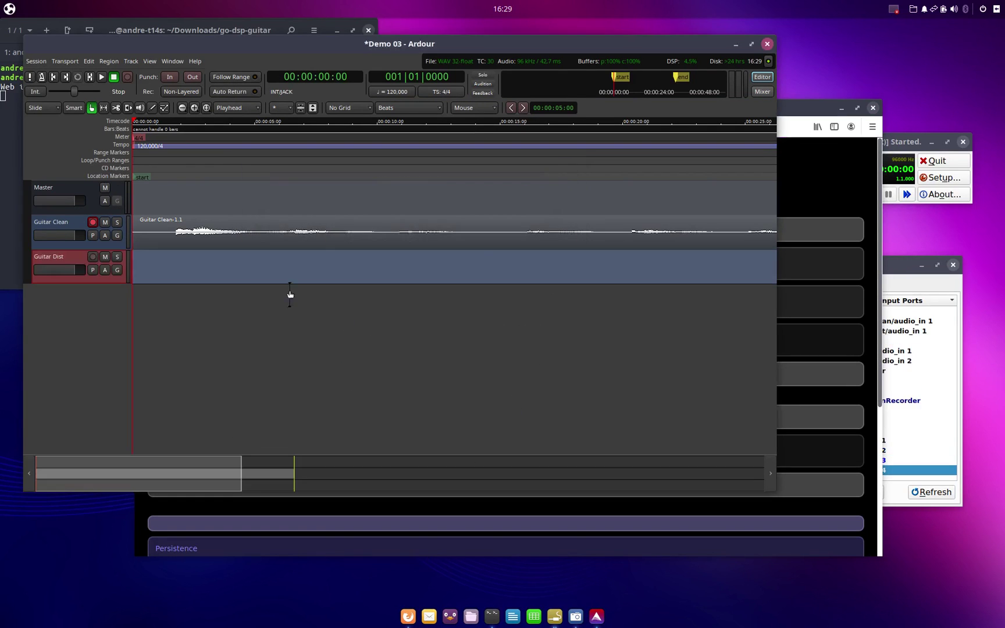
# Clear all JACK audio connections and route system capture_2 to the screen recorder's in_1 and in_2
pyautogui.click(891, 287)
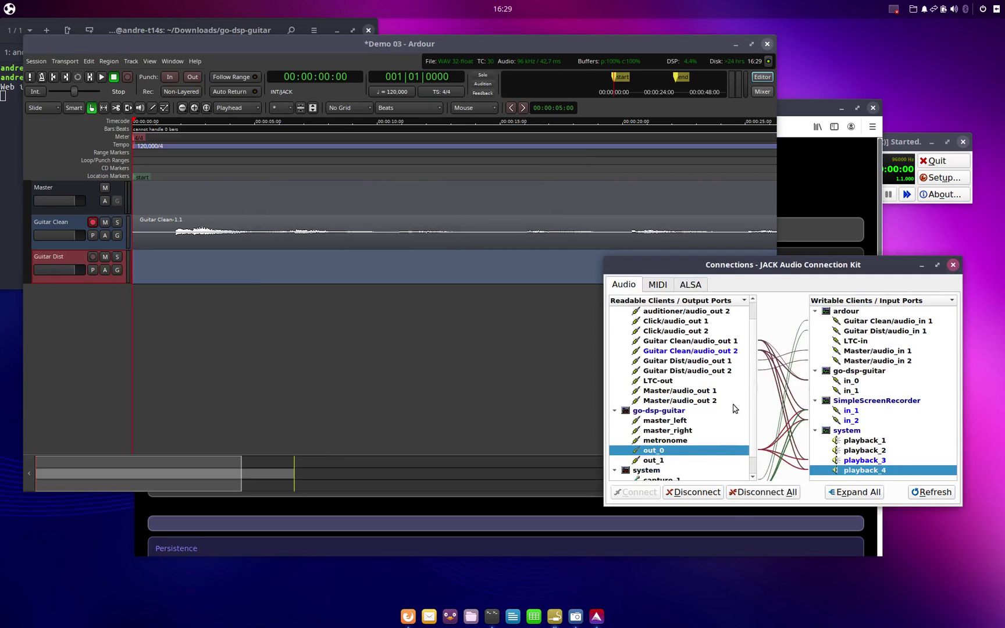
pyautogui.click(767, 494)
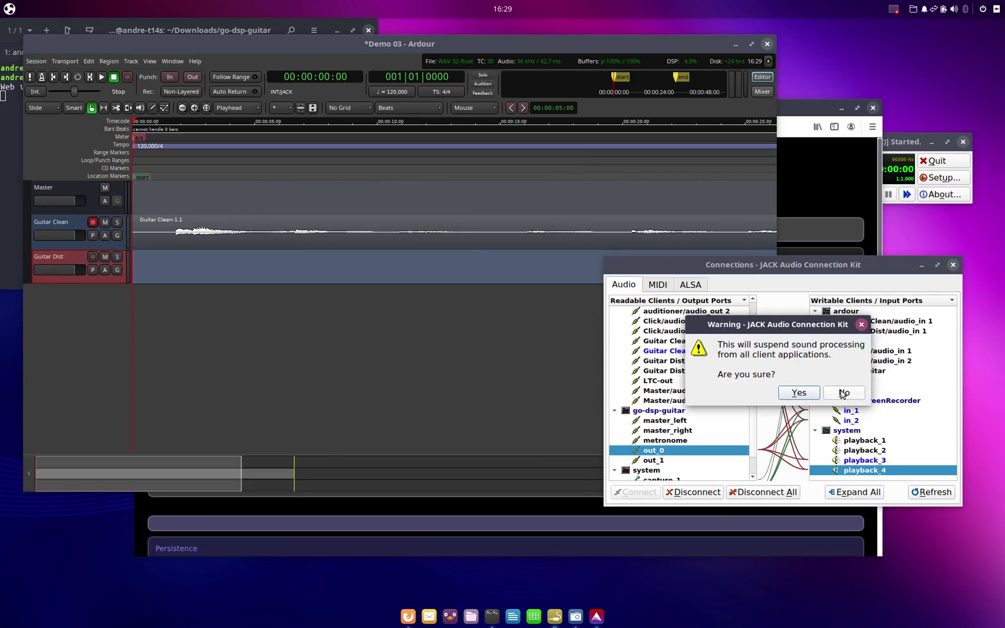
pyautogui.click(799, 394)
pyautogui.scroll(-1, 669, 442)
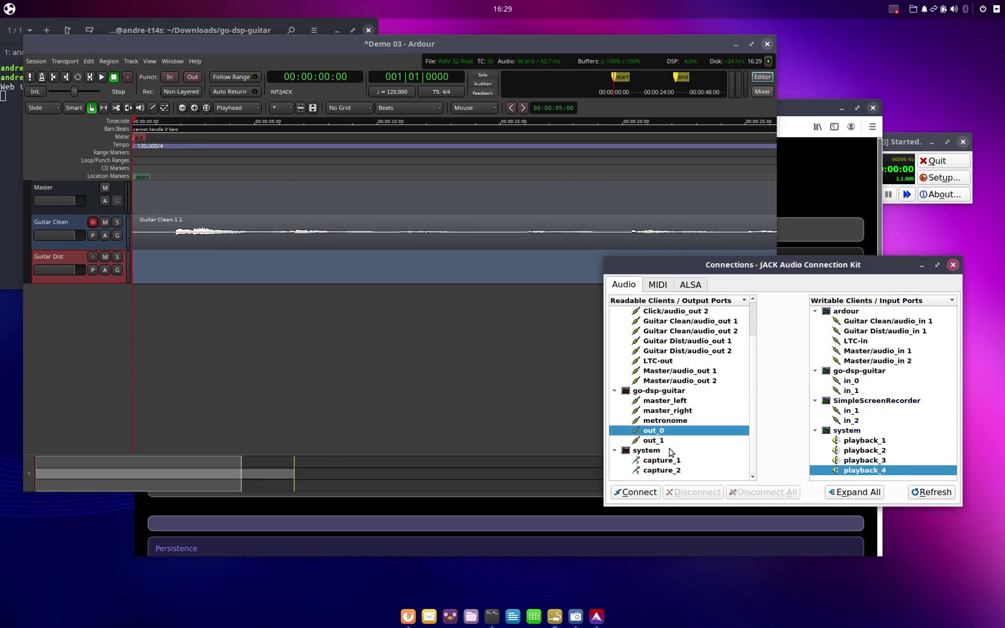
pyautogui.click(678, 471)
pyautogui.click(848, 411)
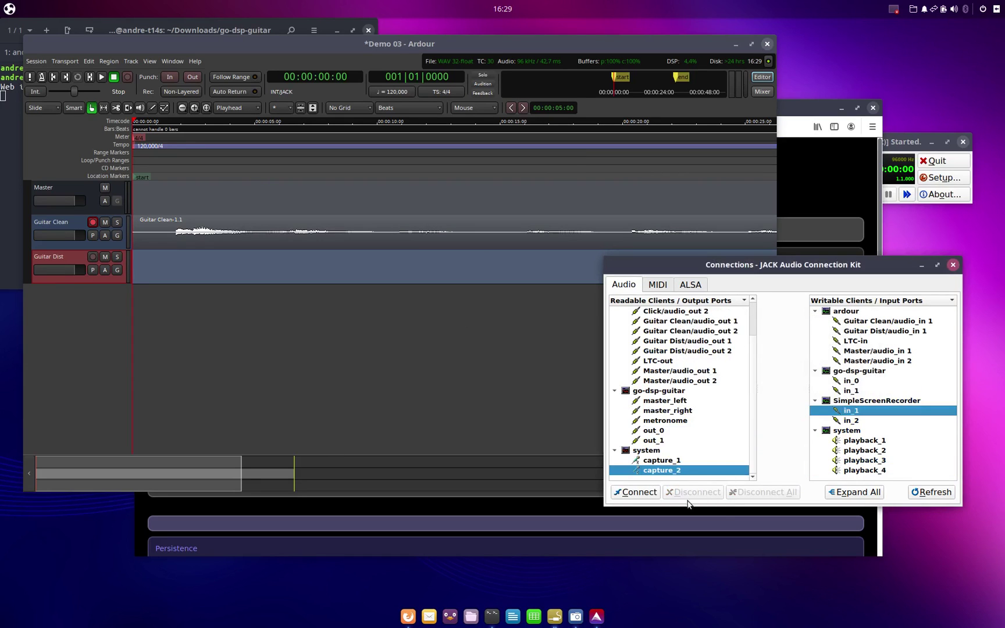
pyautogui.click(637, 493)
pyautogui.click(866, 421)
pyautogui.click(635, 493)
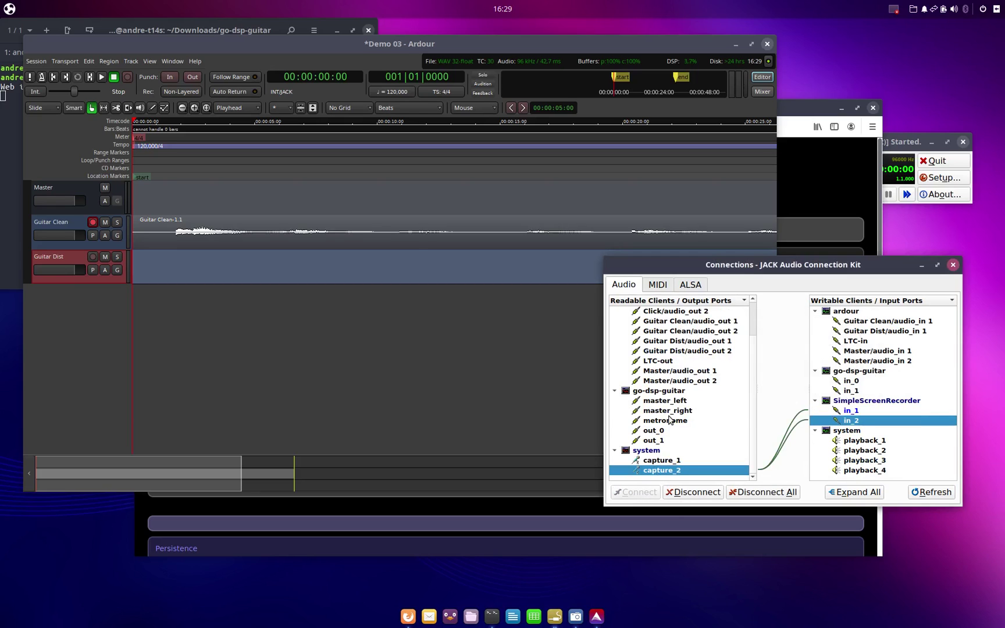
# Connect Guitar Clean audio_out 1 and audio_out 2 to go-dsp-guitar in_0
pyautogui.scroll(2, 670, 419)
pyautogui.click(684, 363)
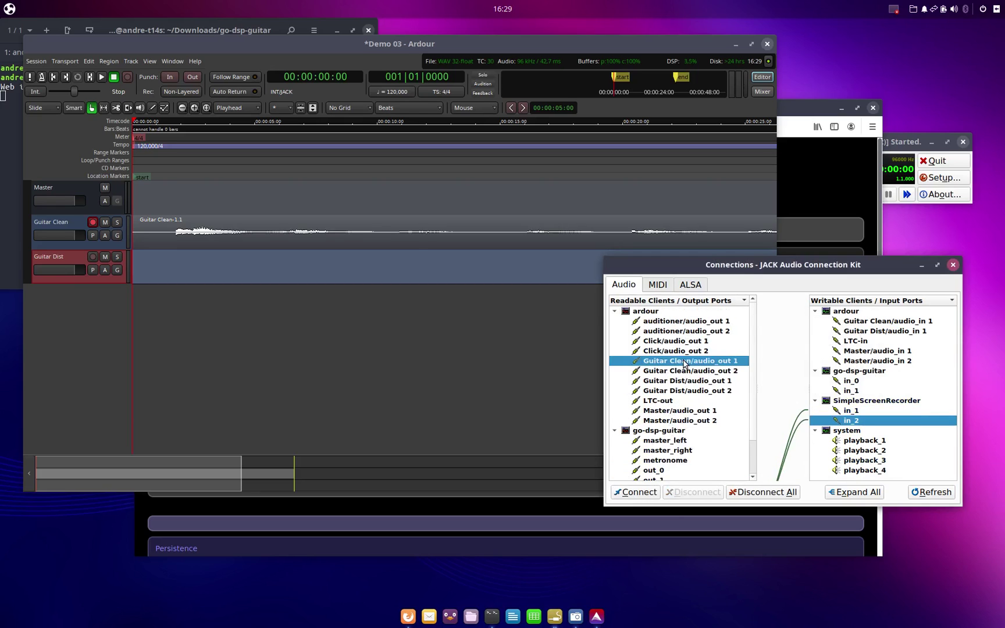
pyautogui.click(854, 380)
pyautogui.click(636, 492)
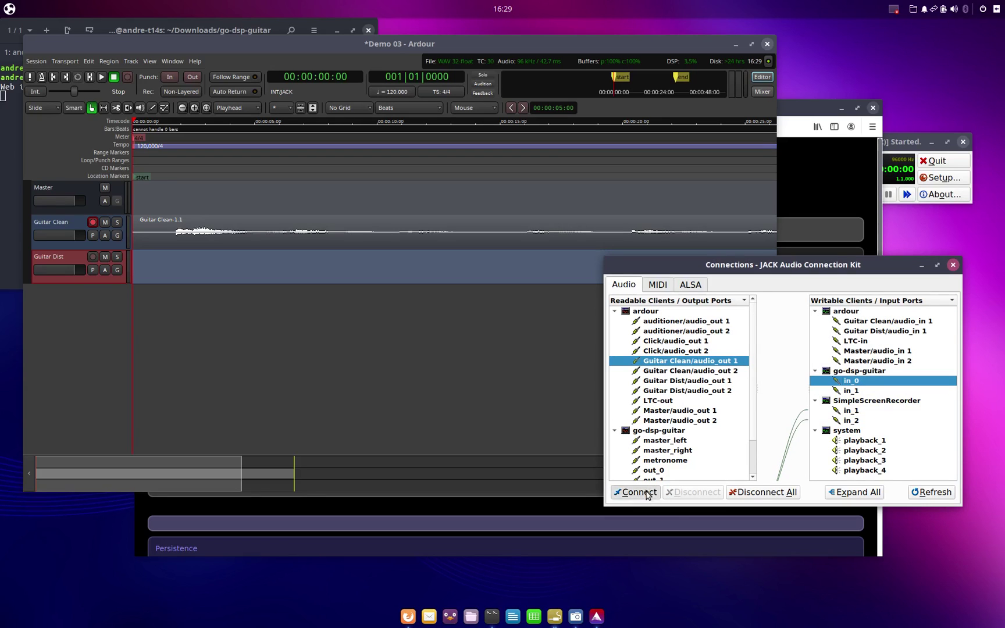
pyautogui.click(690, 371)
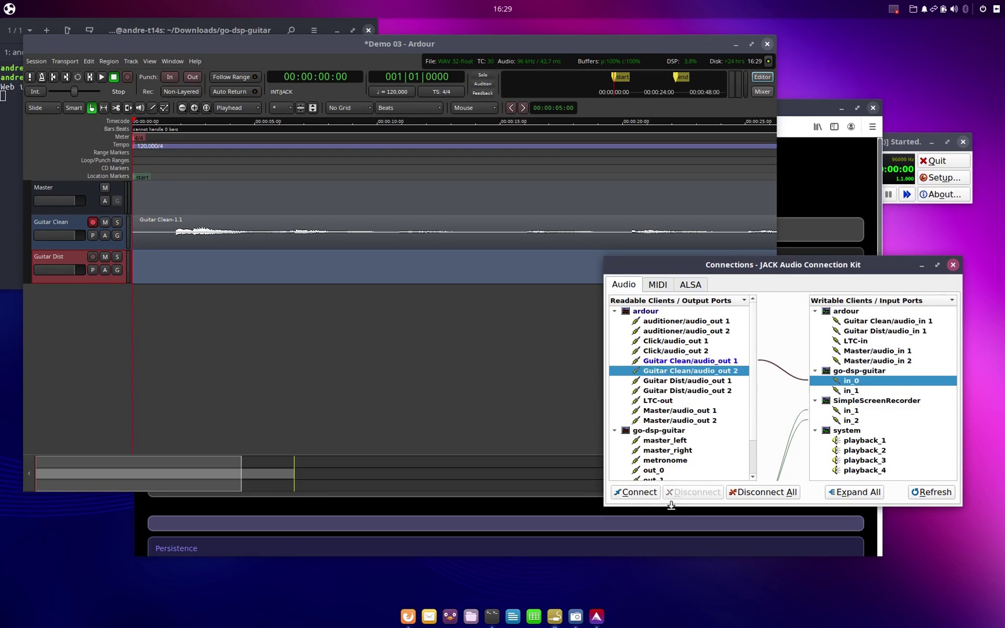
pyautogui.click(647, 494)
# Route go-dsp-guitar out_0 into Guitar Dist/audio_in 1 and record-arm Guitar Dist instead of Guitar Clean
pyautogui.scroll(-1, 701, 438)
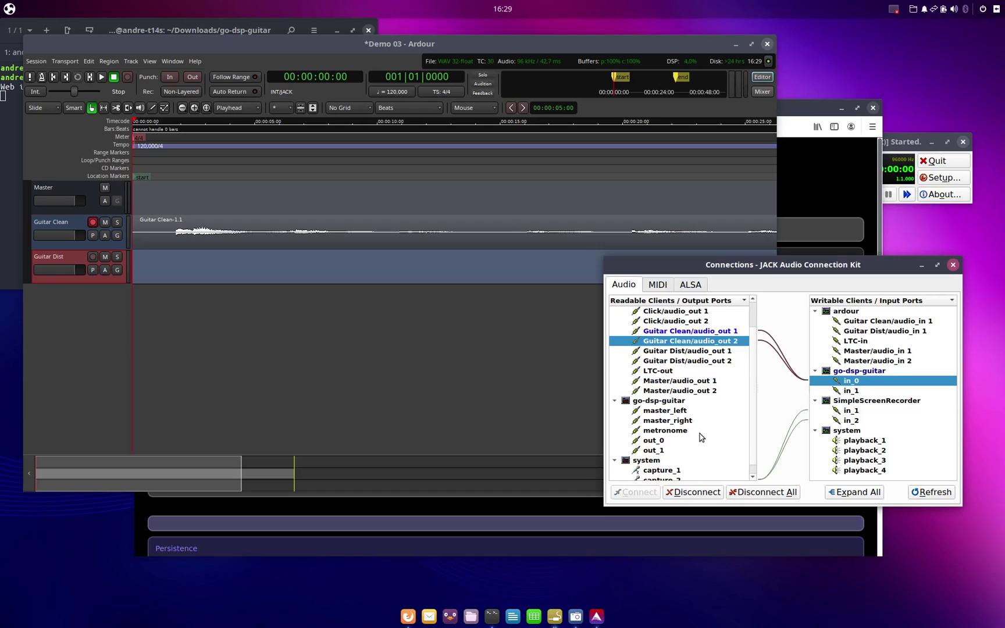
pyautogui.click(663, 441)
pyautogui.click(874, 332)
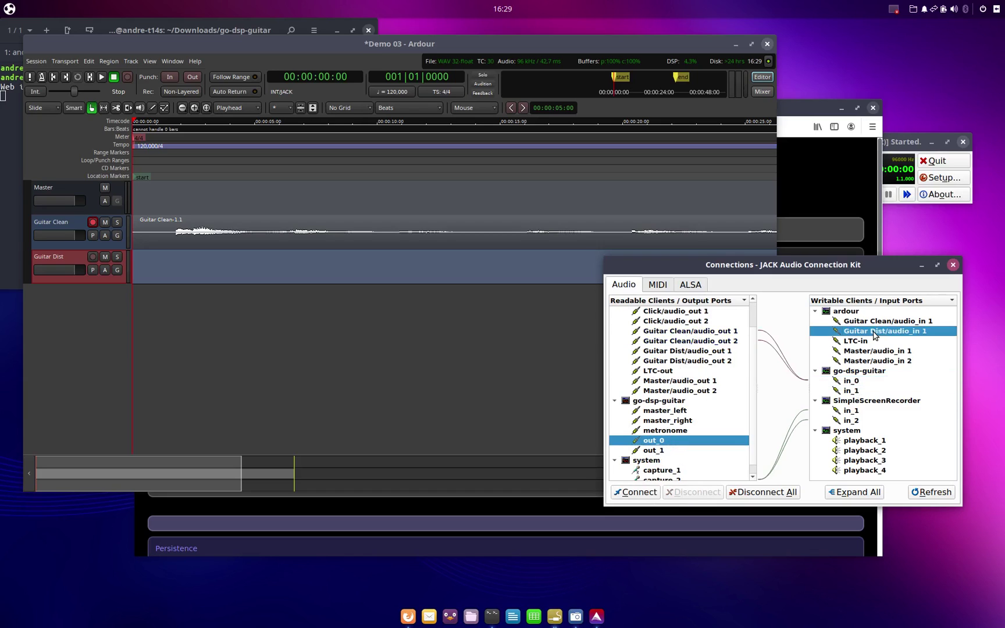
pyautogui.click(638, 493)
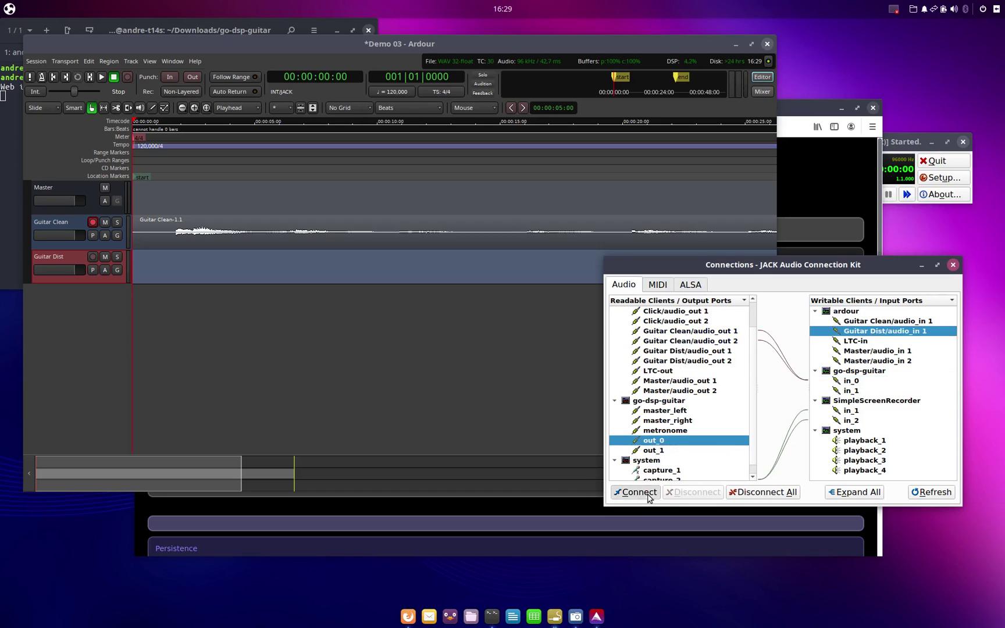
pyautogui.click(91, 227)
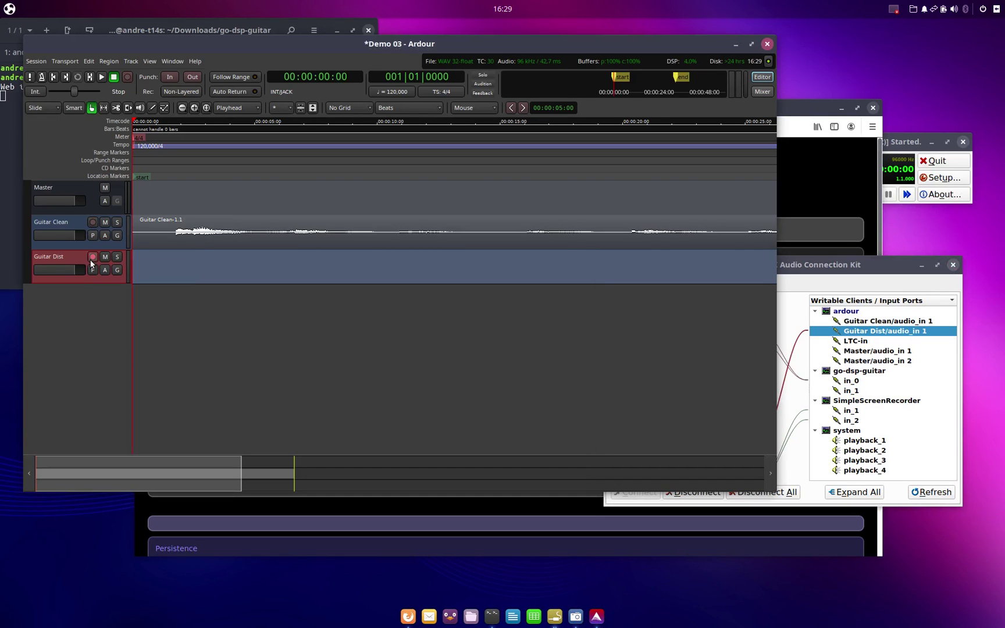
pyautogui.click(793, 266)
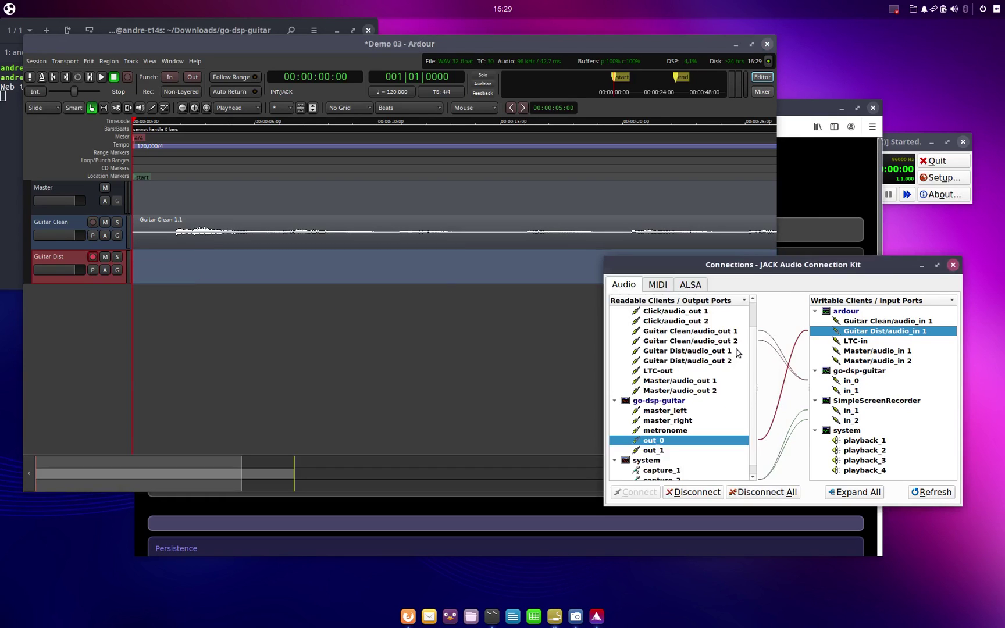
pyautogui.scroll(-1, 737, 376)
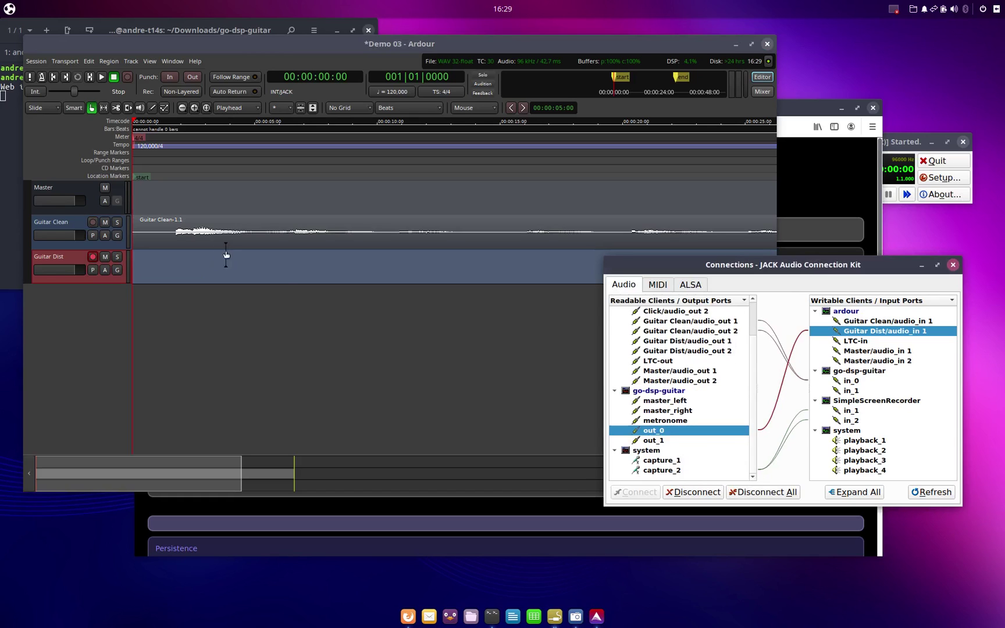
# Record the distorted guitar onto Guitar Dist through the end, then stop and return to start
pyautogui.click(126, 81)
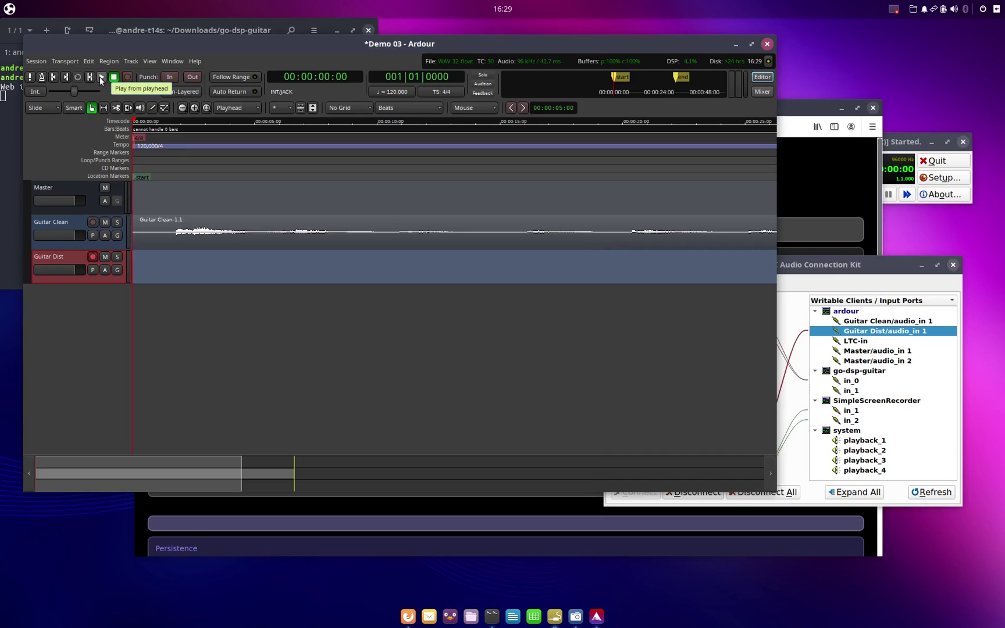
pyautogui.click(100, 78)
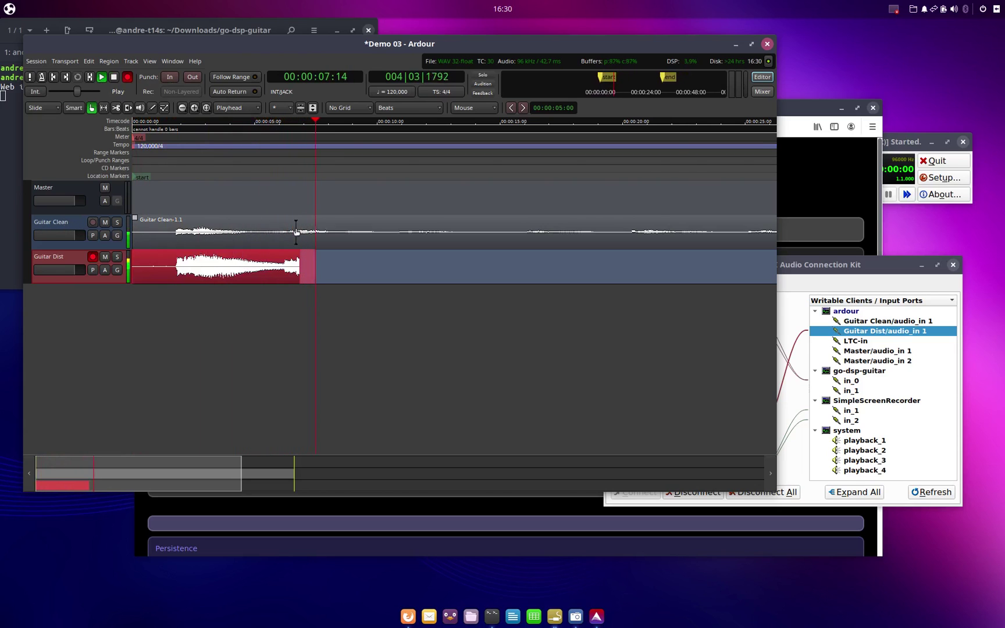
pyautogui.click(820, 265)
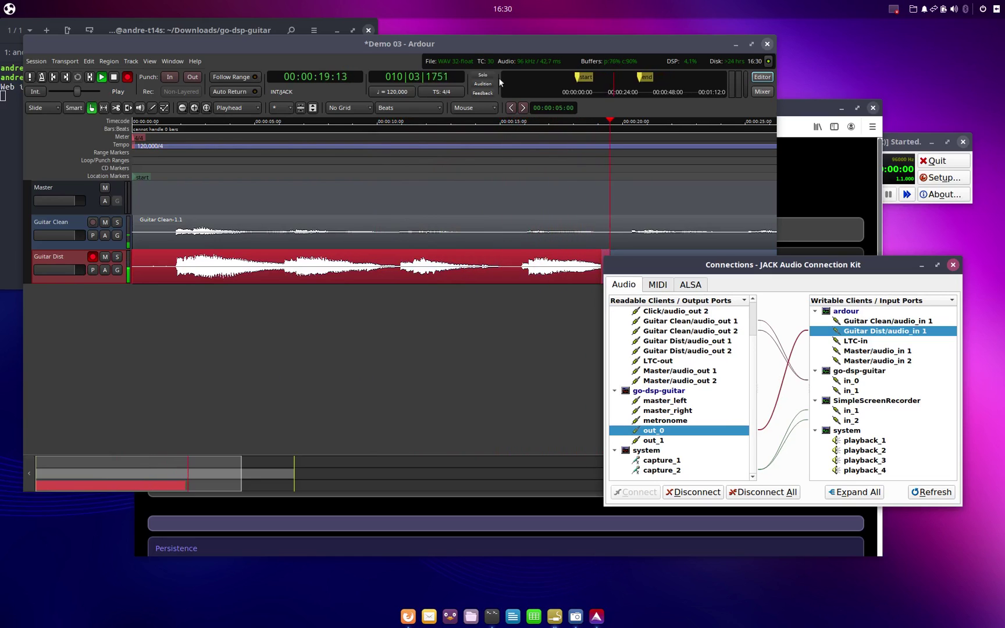
pyautogui.moveTo(746, 267); pyautogui.dragTo(704, 342)
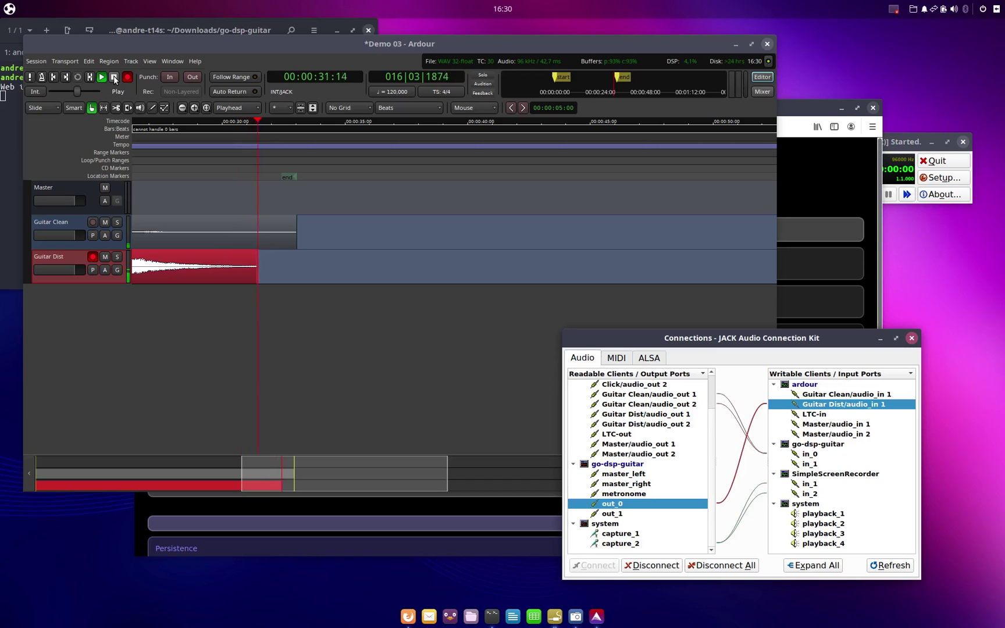
pyautogui.click(114, 79)
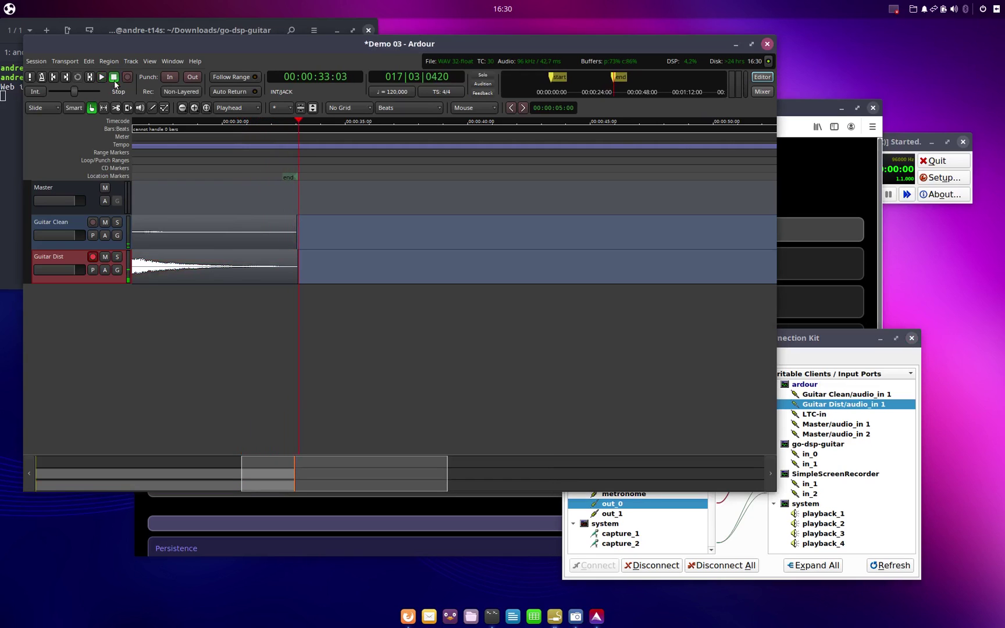
pyautogui.click(53, 77)
# Disconnect go-dsp-guitar out_0 from Guitar Dist and Guitar Clean's output from in_0
pyautogui.click(821, 347)
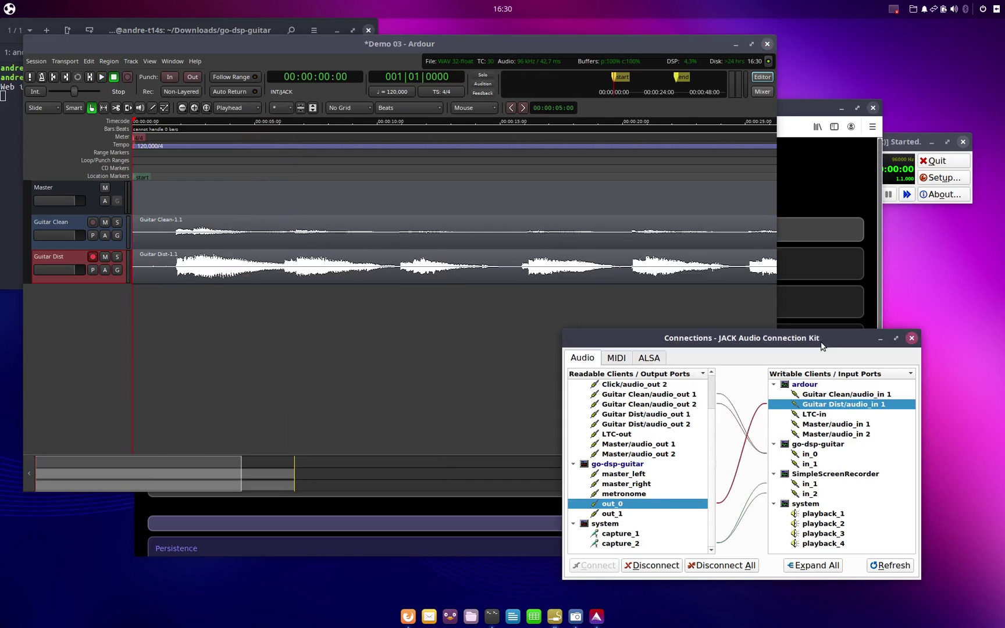
pyautogui.scroll(1, 656, 473)
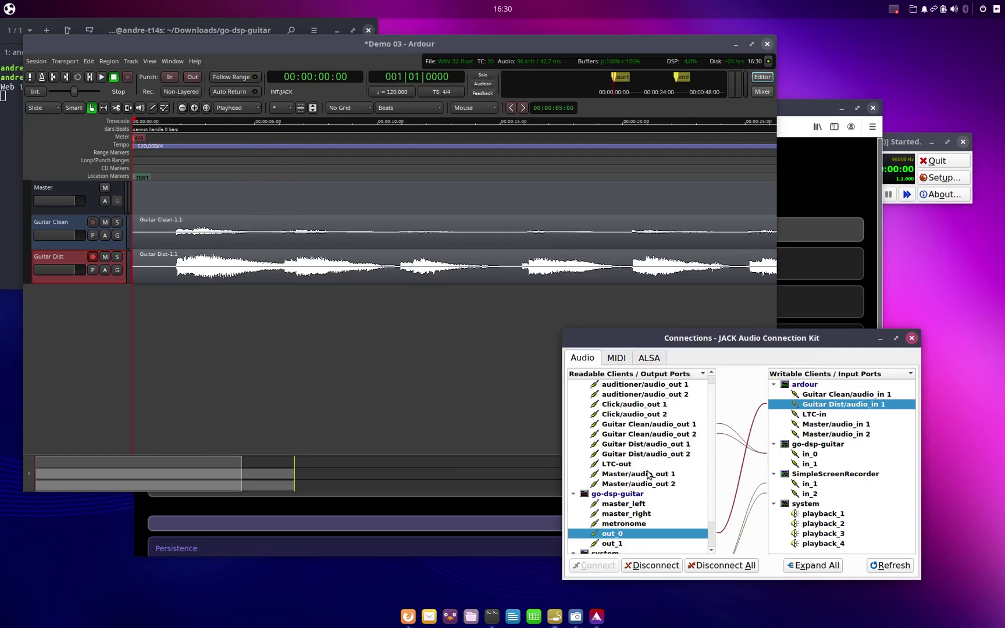
pyautogui.scroll(-1, 647, 474)
pyautogui.scroll(1, 648, 474)
pyautogui.scroll(1, 647, 474)
pyautogui.scroll(-1, 647, 474)
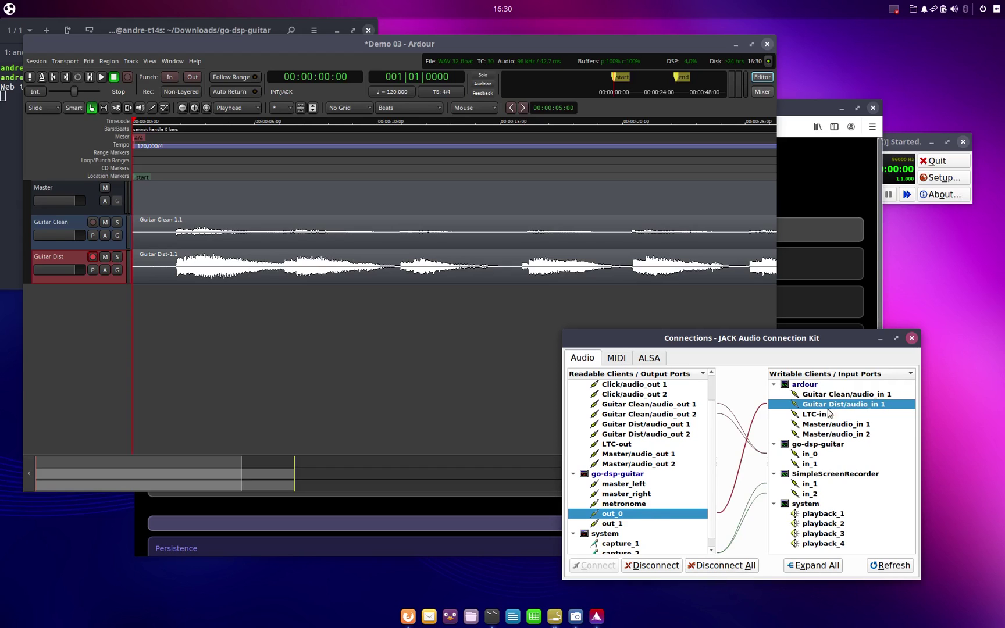
pyautogui.click(640, 565)
pyautogui.scroll(1, 657, 483)
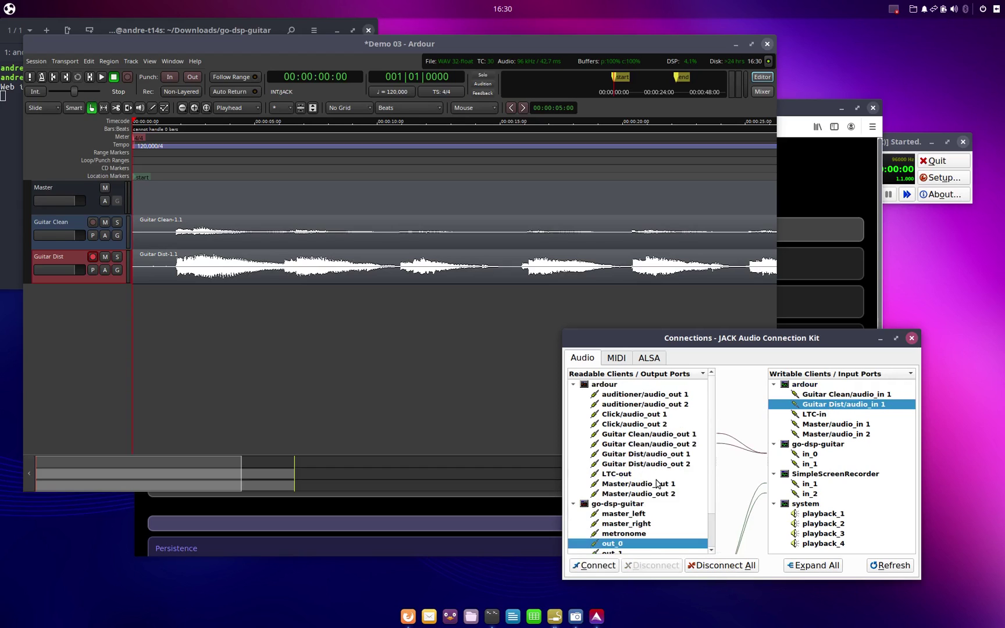
pyautogui.click(664, 435)
pyautogui.click(823, 454)
pyautogui.click(644, 565)
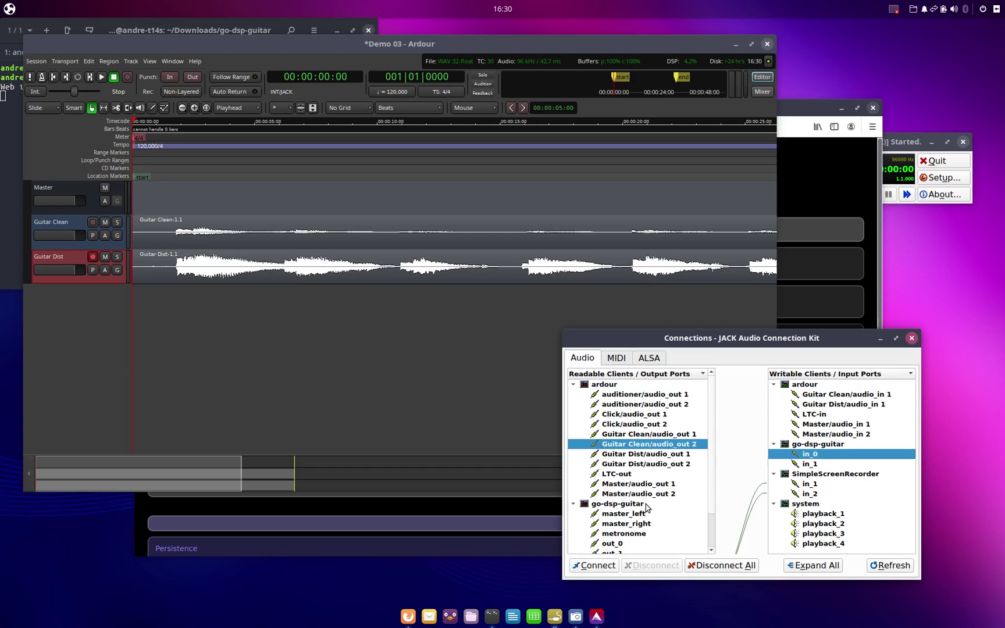
# Connect Guitar Dist audio_out 1 and 2 to system playback_3 and playback_4
pyautogui.click(645, 455)
pyautogui.scroll(-2, 646, 456)
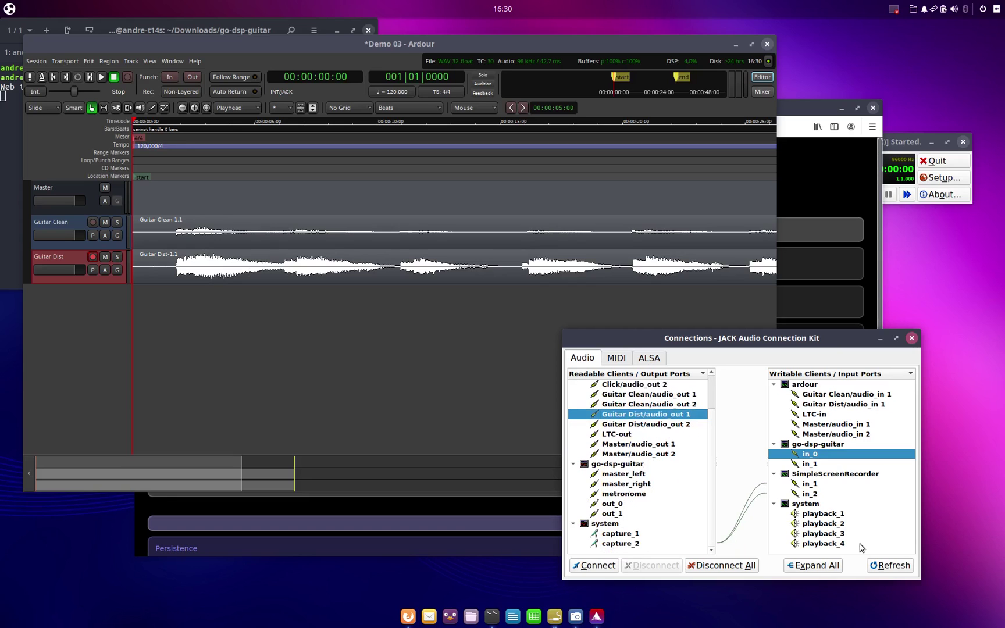
pyautogui.click(845, 535)
pyautogui.click(612, 565)
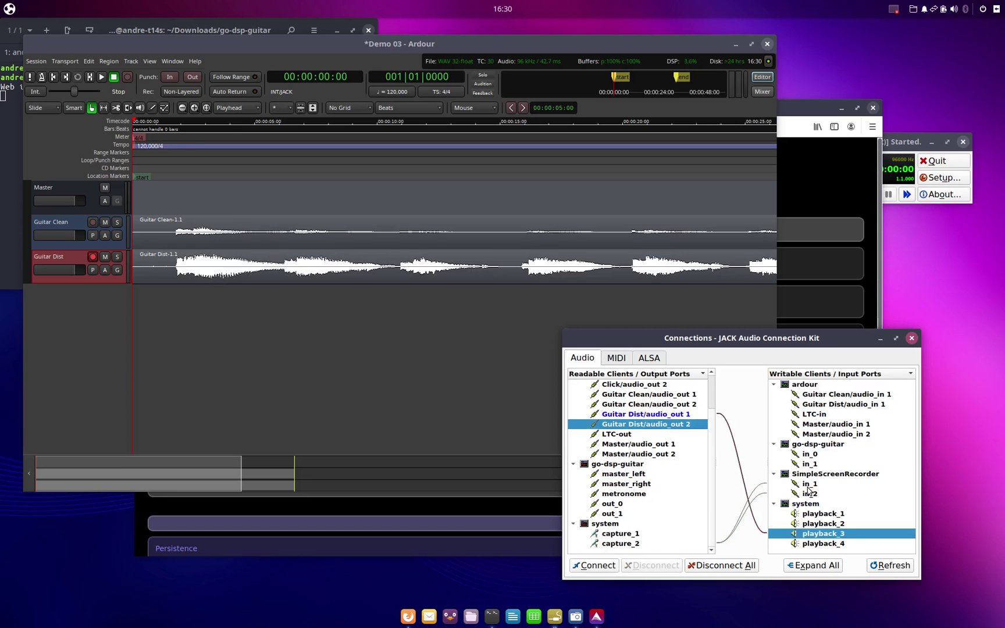
pyautogui.click(822, 545)
pyautogui.click(584, 565)
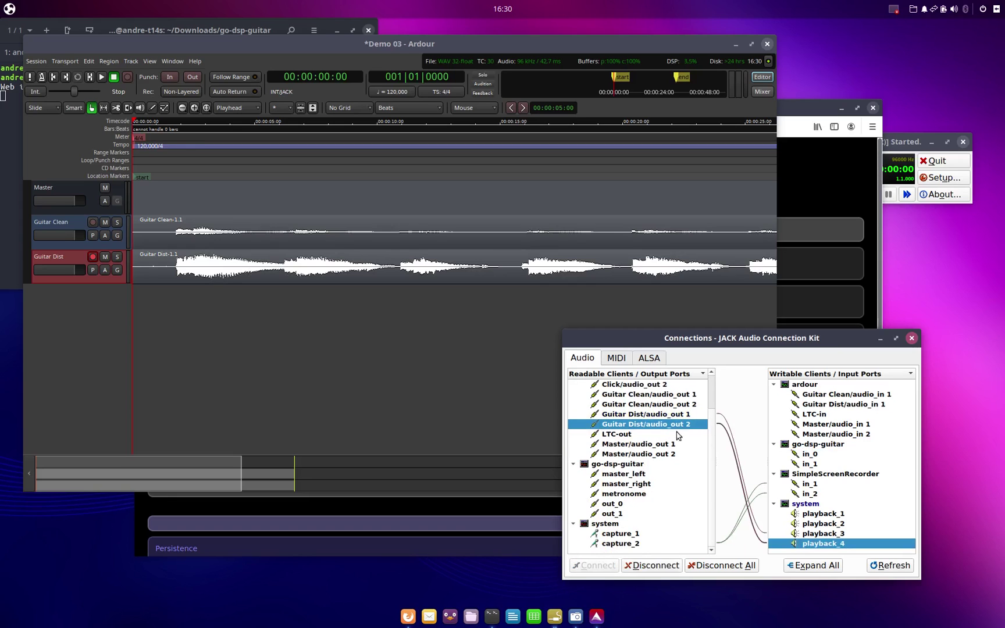
# Send Guitar Dist outputs to the screen recorder's in_1 and in_2, disarm recording, and play from the start
pyautogui.click(650, 414)
pyautogui.click(827, 483)
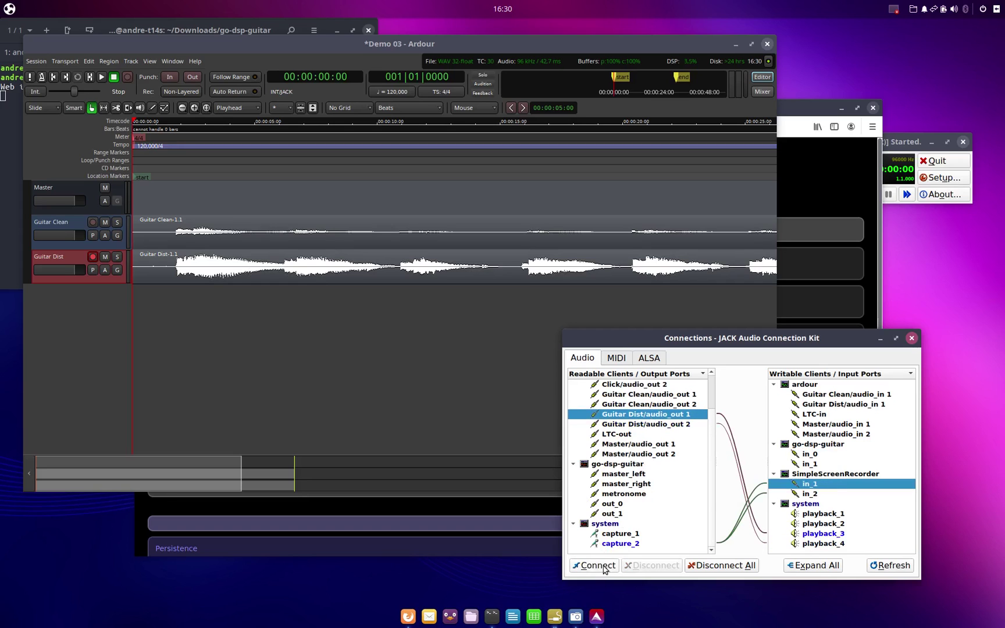
pyautogui.click(602, 567)
pyautogui.click(657, 425)
pyautogui.click(827, 494)
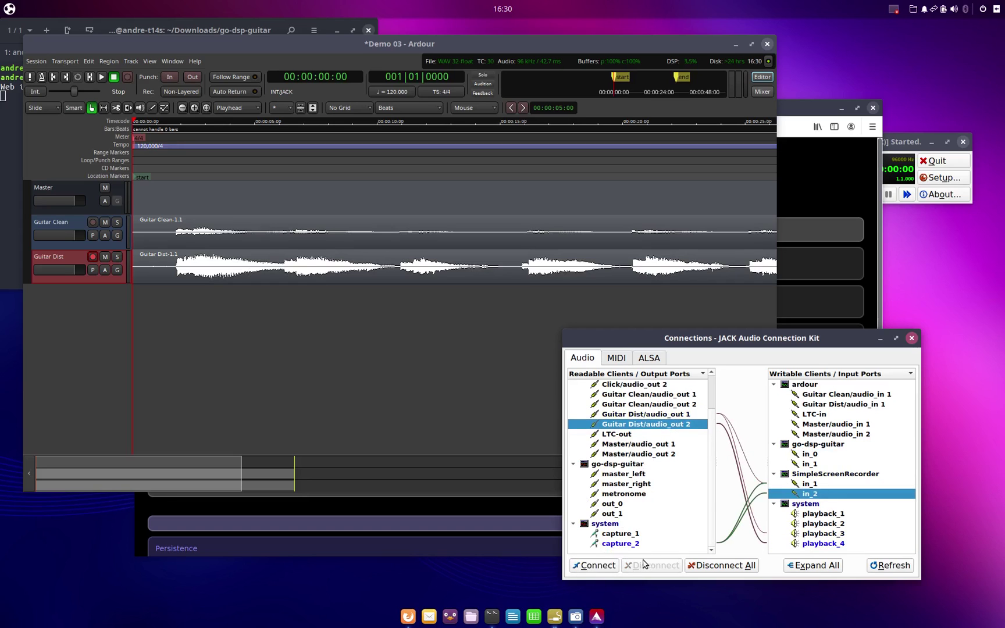
pyautogui.click(593, 565)
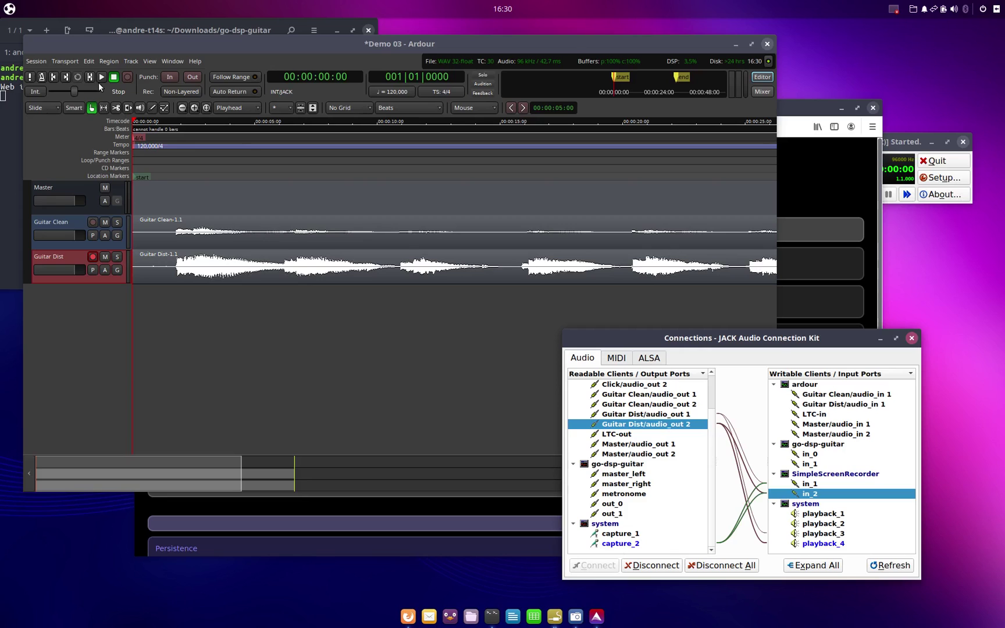
pyautogui.click(100, 79)
pyautogui.click(96, 258)
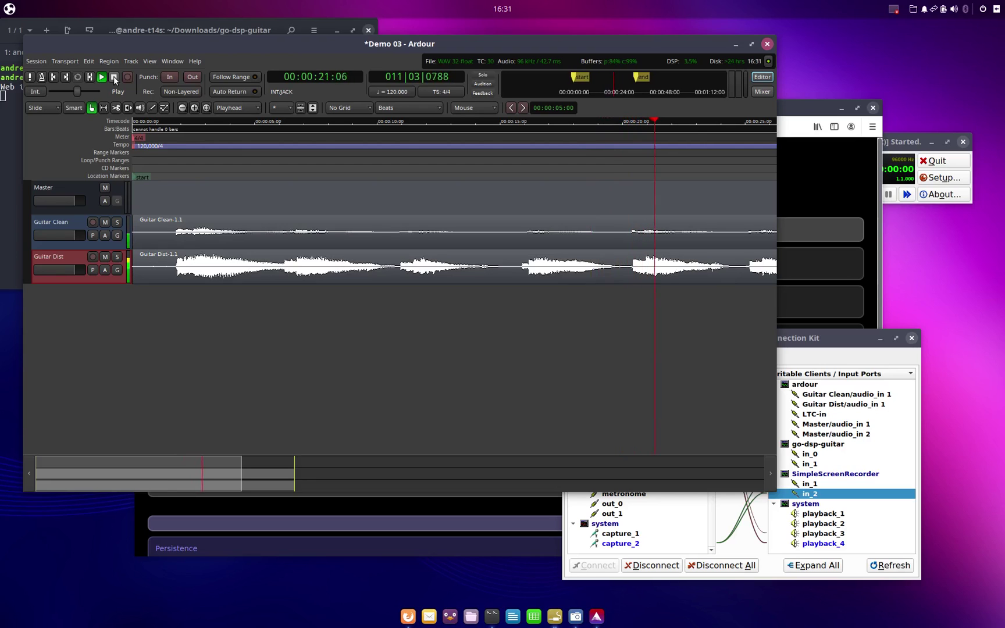
# Stop playback at the start and save the Demo 03 session via Session > Save
pyautogui.click(115, 79)
pyautogui.click(69, 75)
pyautogui.click(803, 350)
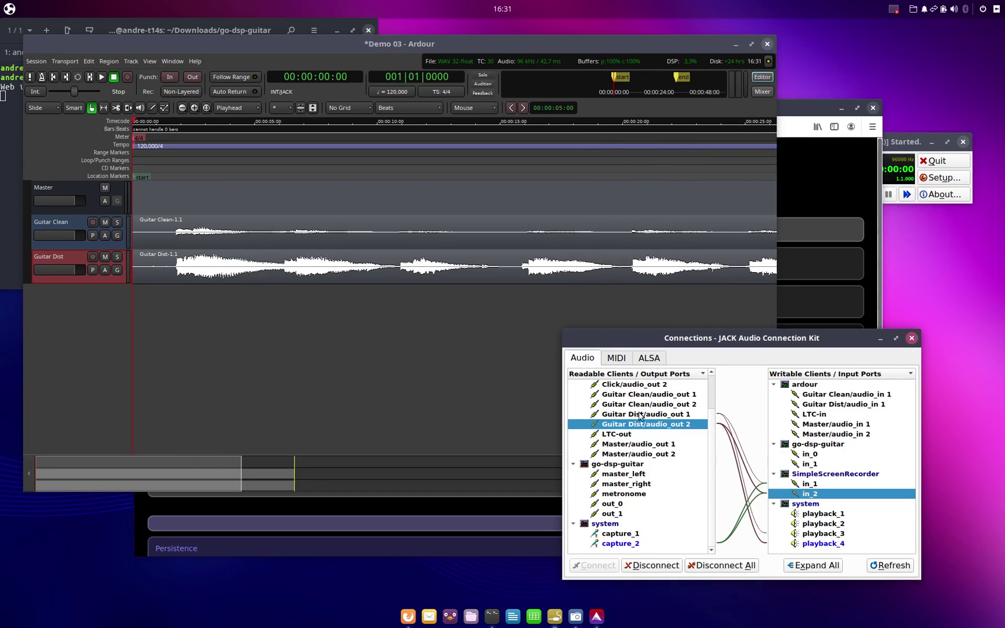
pyautogui.click(36, 61)
pyautogui.click(81, 138)
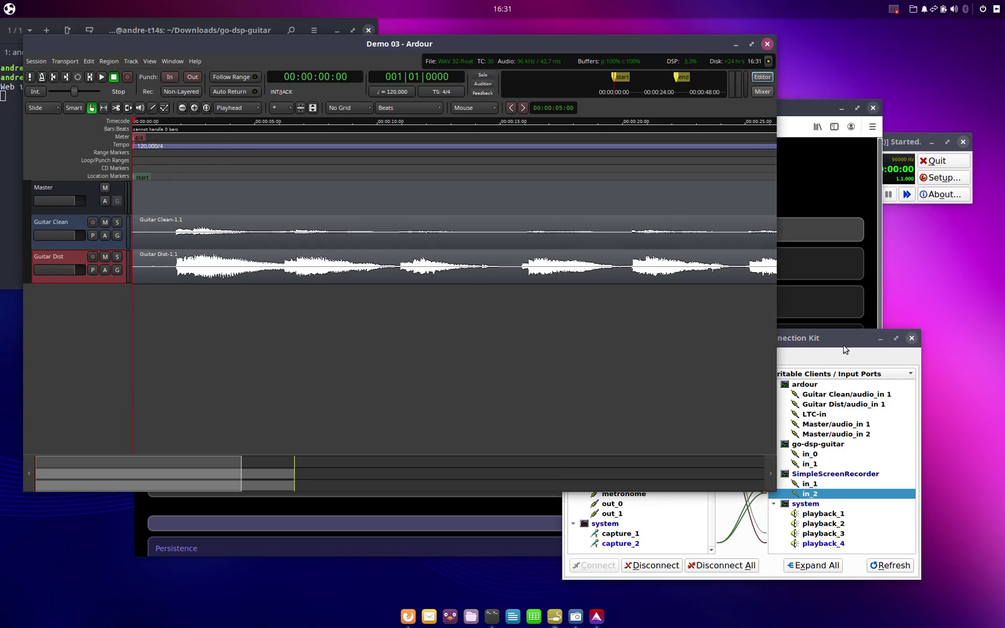
pyautogui.click(806, 343)
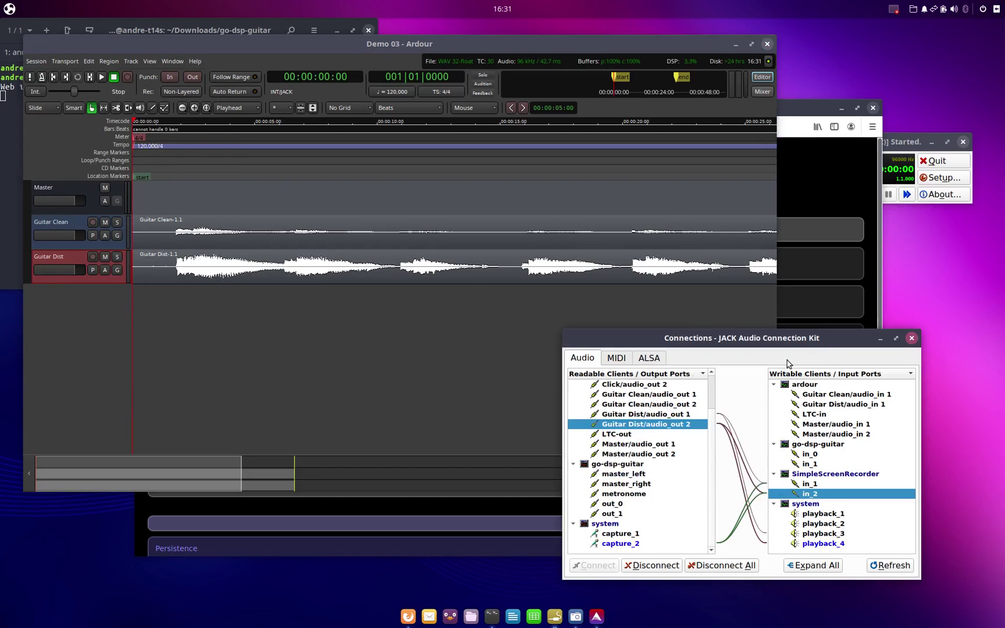
pyautogui.click(642, 416)
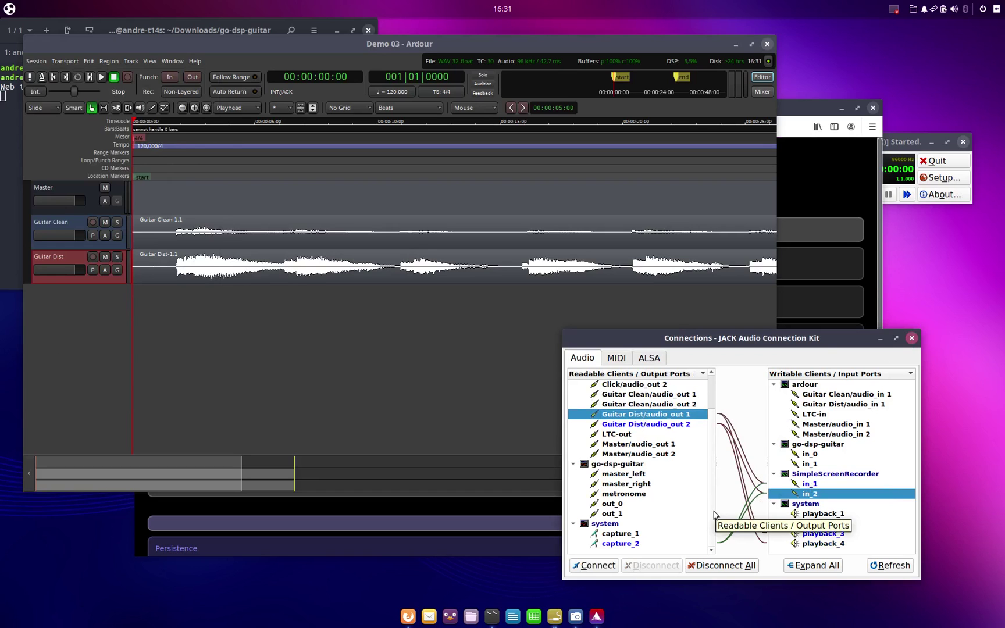
# Quit Ardour, close the go-dsp-guitar browser window, and stop its server with Ctrl+C
pyautogui.click(415, 44)
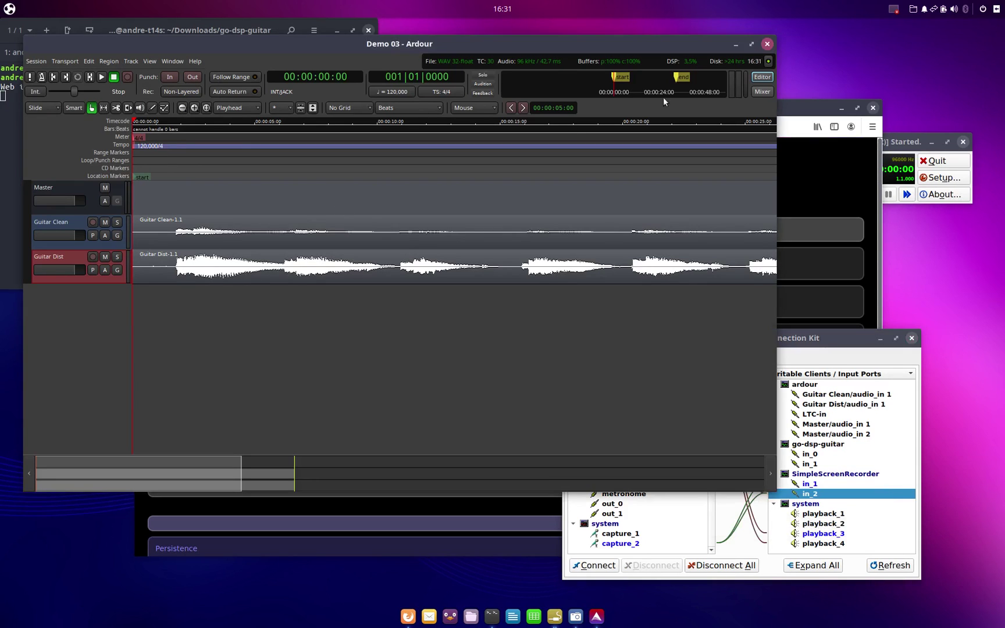
pyautogui.click(767, 44)
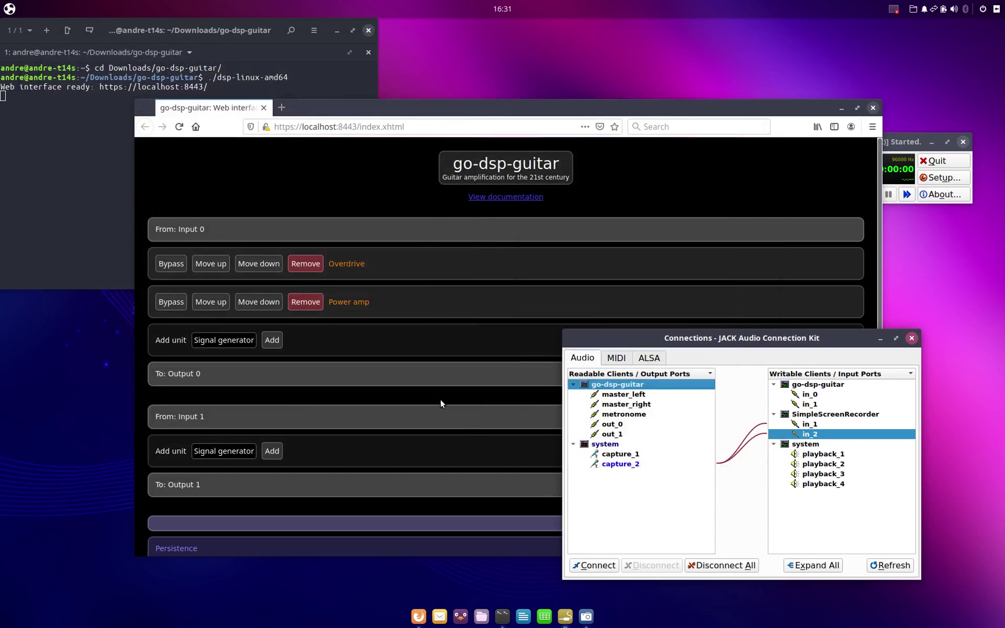
pyautogui.click(872, 108)
pyautogui.click(305, 158)
pyautogui.hotkey('ctrl', 'c')
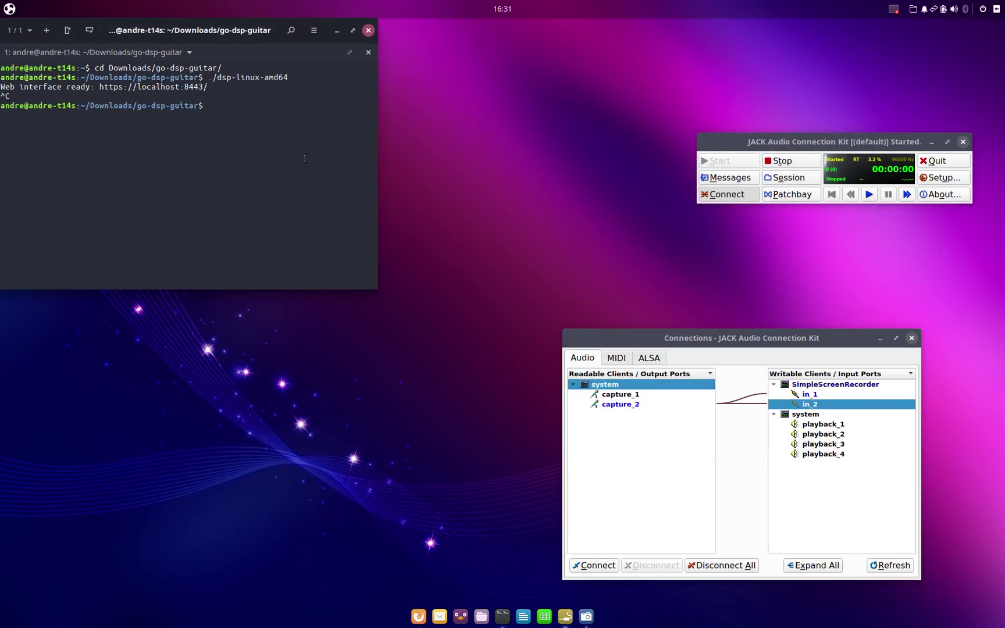
# In Files, browse to Ardour > Demo 03 > interchange > Demo 03 > audiofiles
pyautogui.click(480, 616)
pyautogui.doubleClick(105, 352)
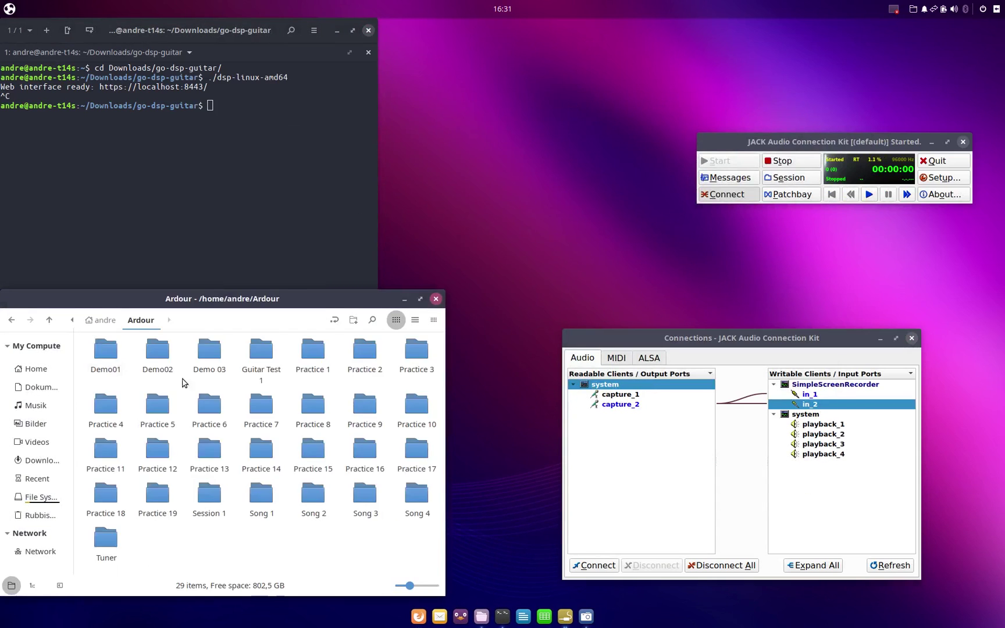
pyautogui.doubleClick(212, 351)
pyautogui.moveTo(242, 298); pyautogui.dragTo(275, 61)
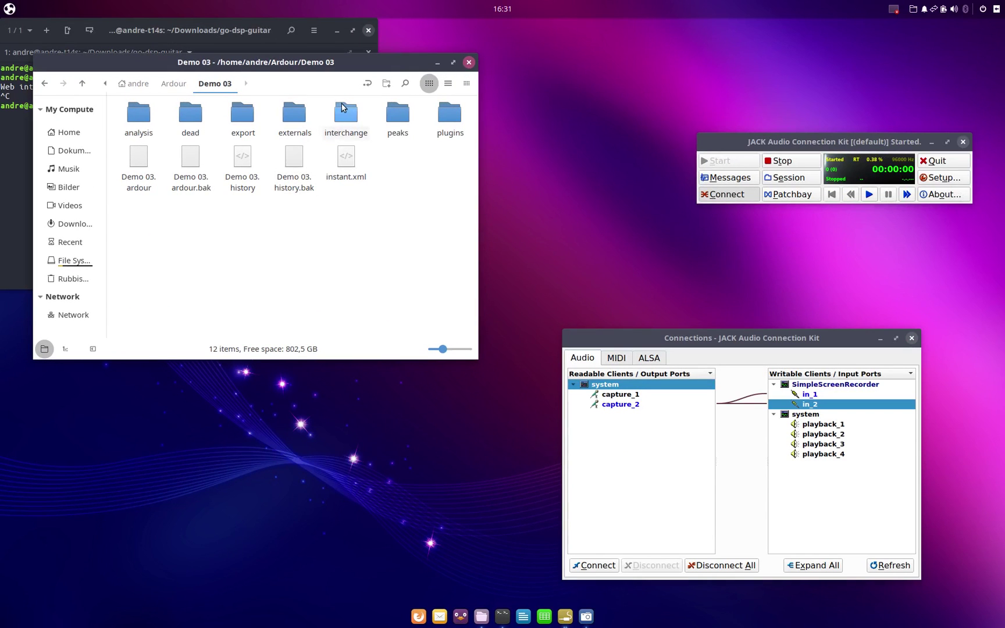
pyautogui.doubleClick(343, 111)
pyautogui.doubleClick(139, 112)
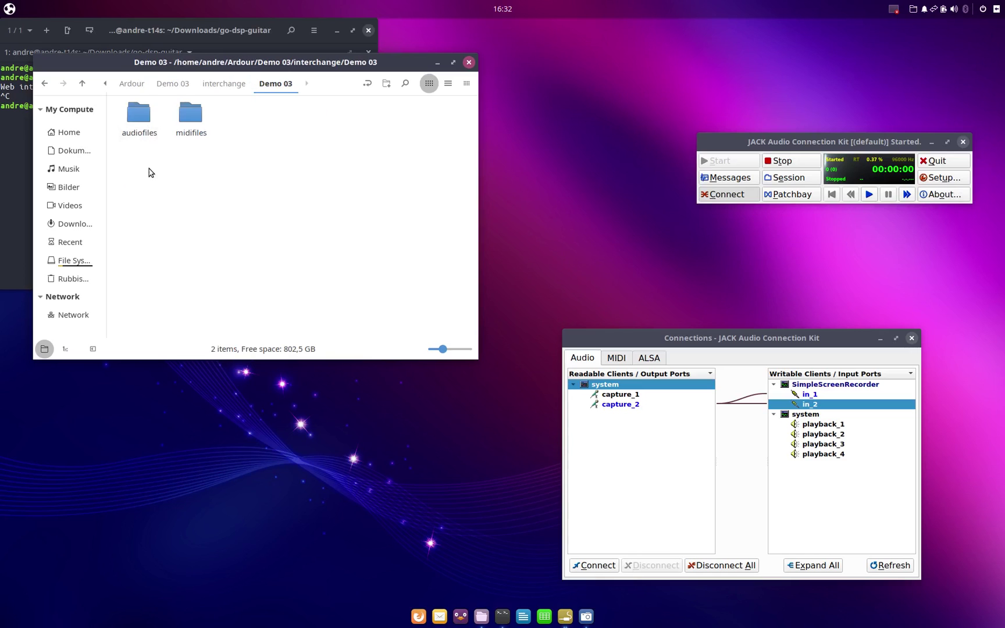
pyautogui.doubleClick(139, 114)
pyautogui.moveTo(261, 61); pyautogui.dragTo(275, 299)
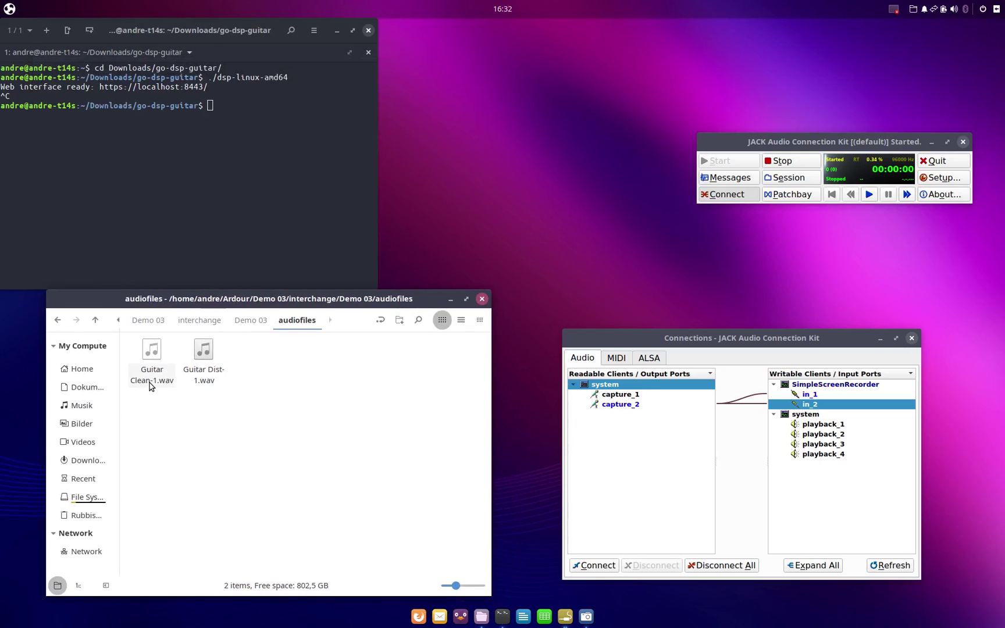
# Rearrange the windows and close the JACK Connections window
pyautogui.moveTo(254, 296); pyautogui.dragTo(639, 268)
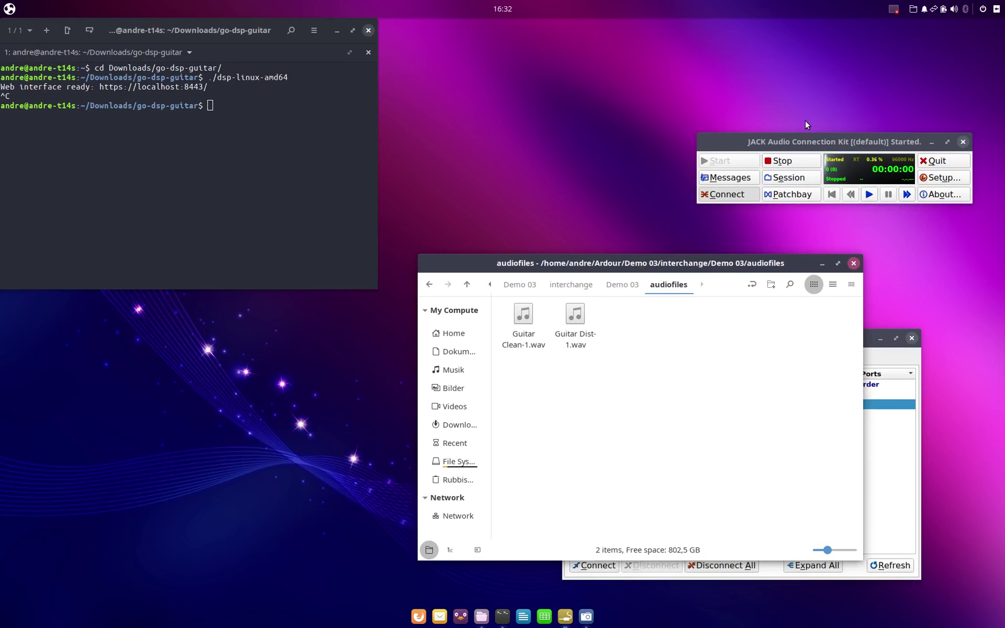
pyautogui.moveTo(805, 141); pyautogui.dragTo(788, 65)
pyautogui.click(878, 360)
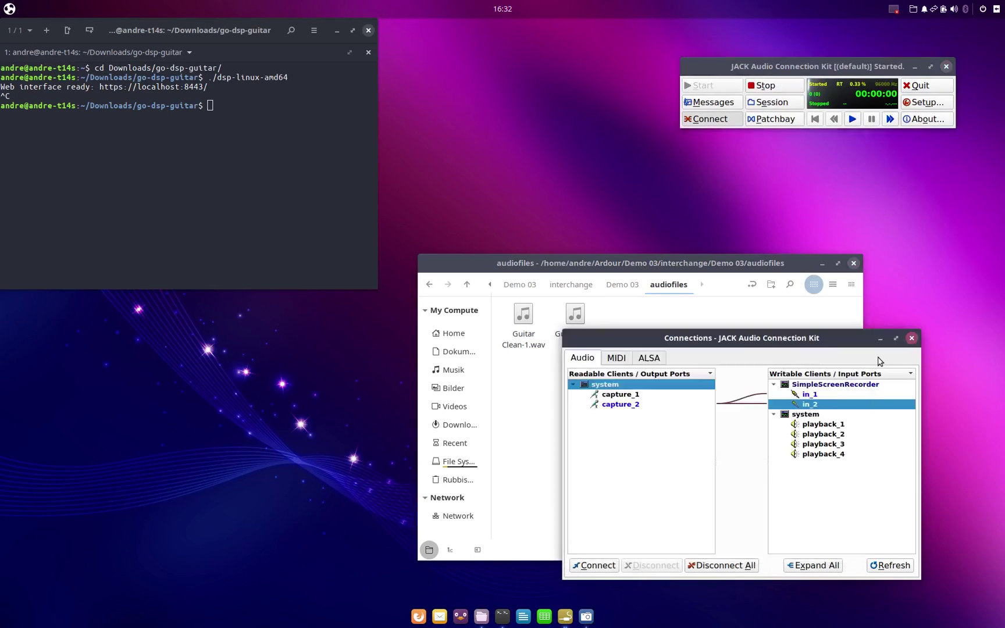
pyautogui.click(721, 120)
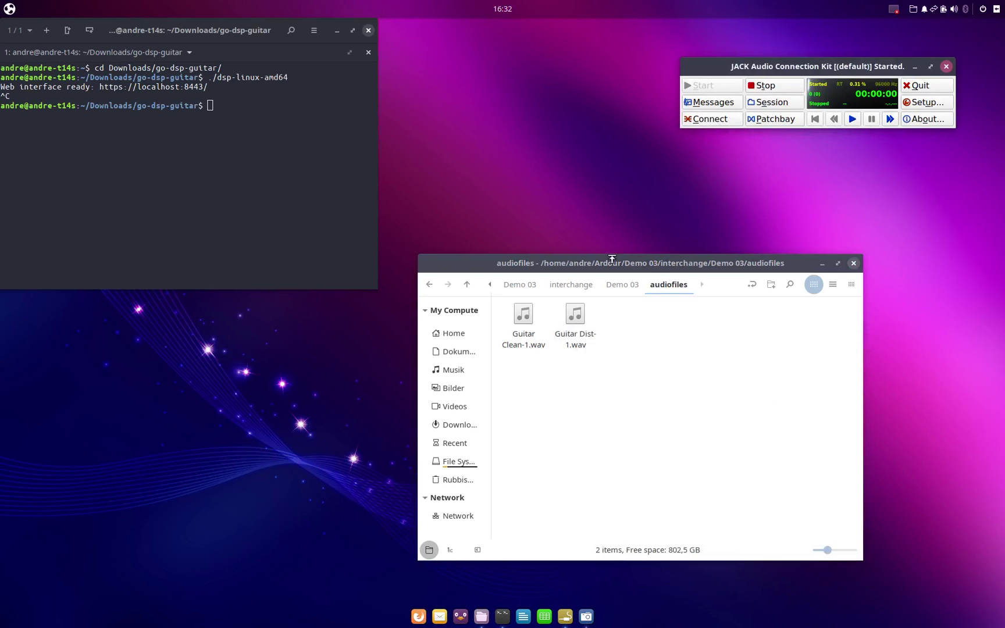
pyautogui.moveTo(614, 262); pyautogui.dragTo(627, 263)
pyautogui.click(250, 186)
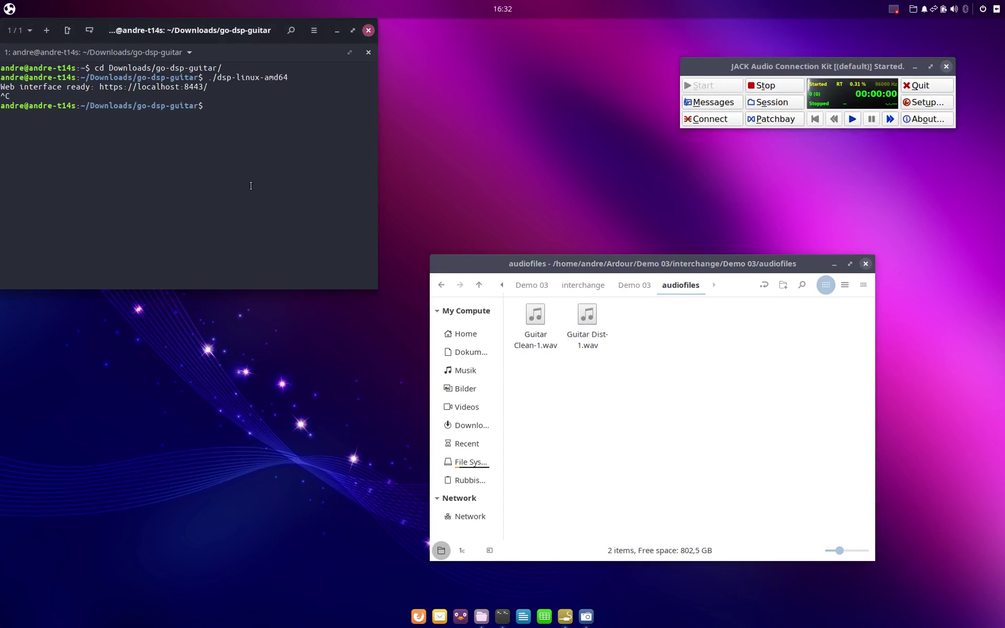
# Relaunch go-dsp-guitar in the terminal as ./dsp-linux-amd64 -channels 1
pyautogui.write('./dsp-linux-amd64 -channels 1')
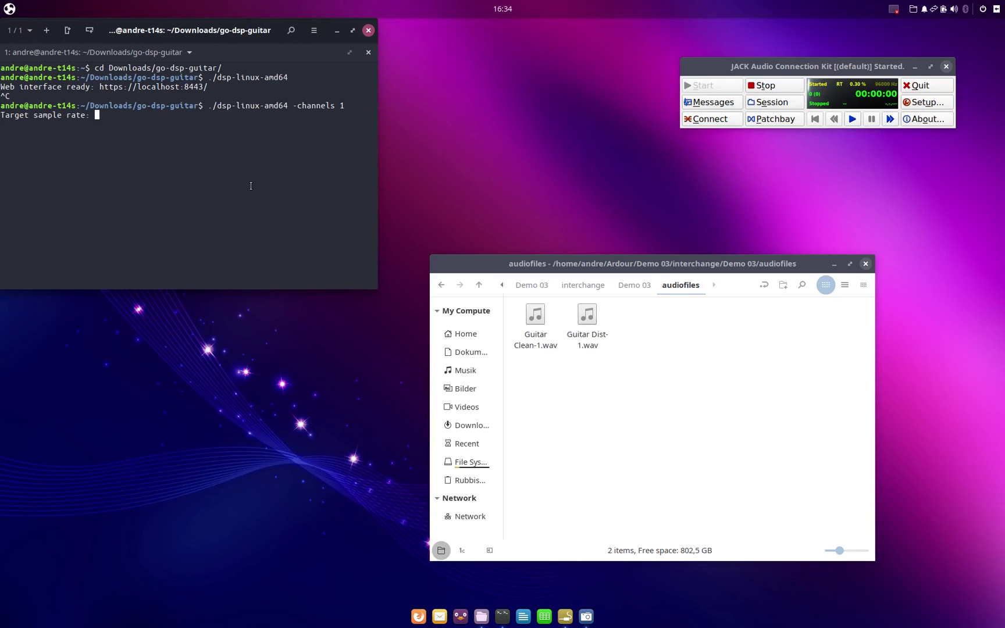
# Enter 96000 as go-dsp-guitar's target sample rate
pyautogui.write('96000')
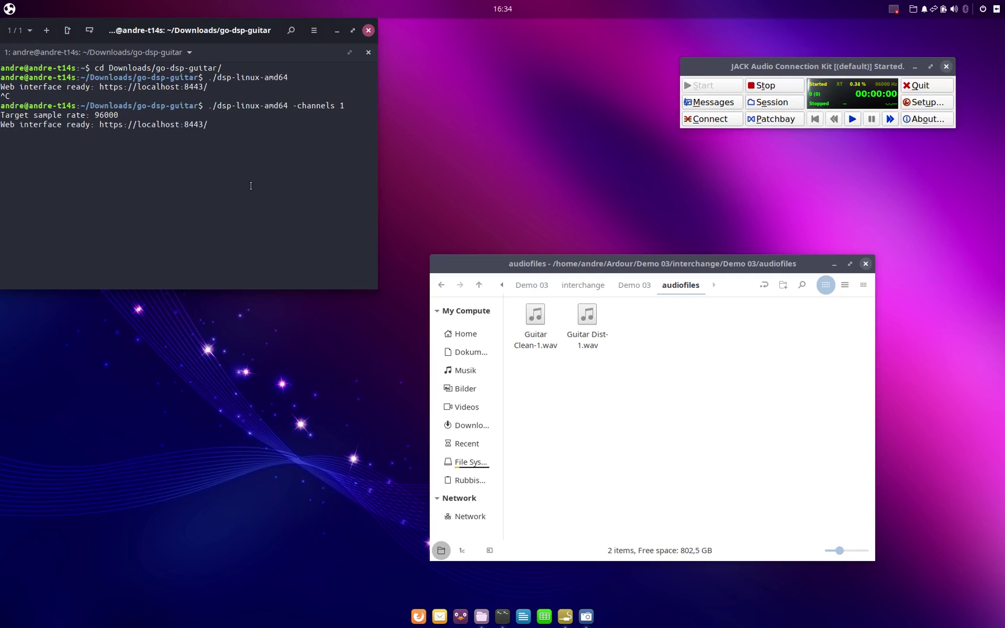
# Load the local go-dsp-guitar page in a private Firefox tab past the certificate warning, maximized
pyautogui.click(418, 616)
pyautogui.hotkey('ctrl', 't')
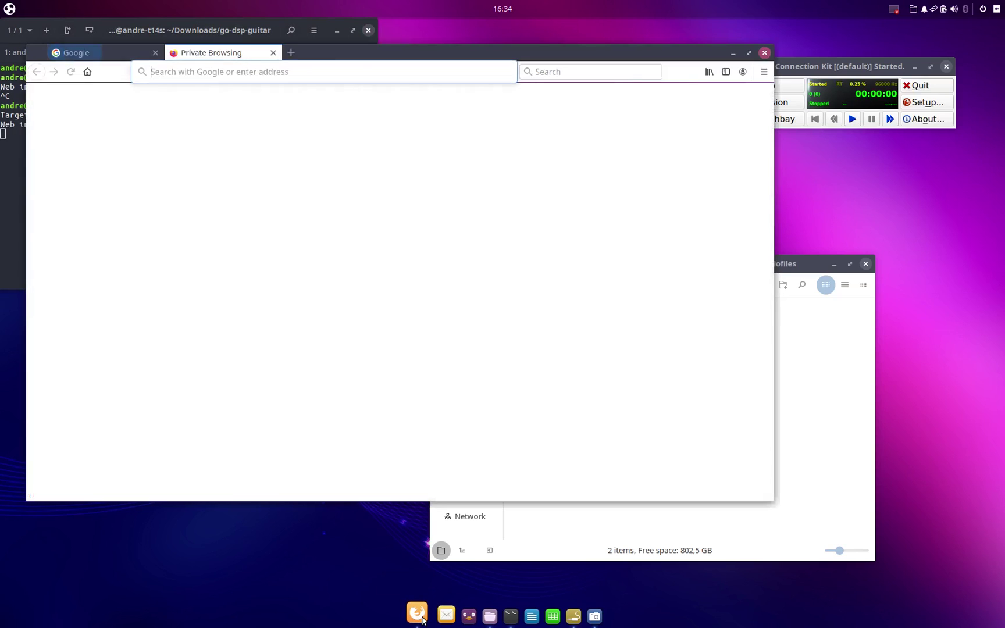
pyautogui.write('localhost:8080')
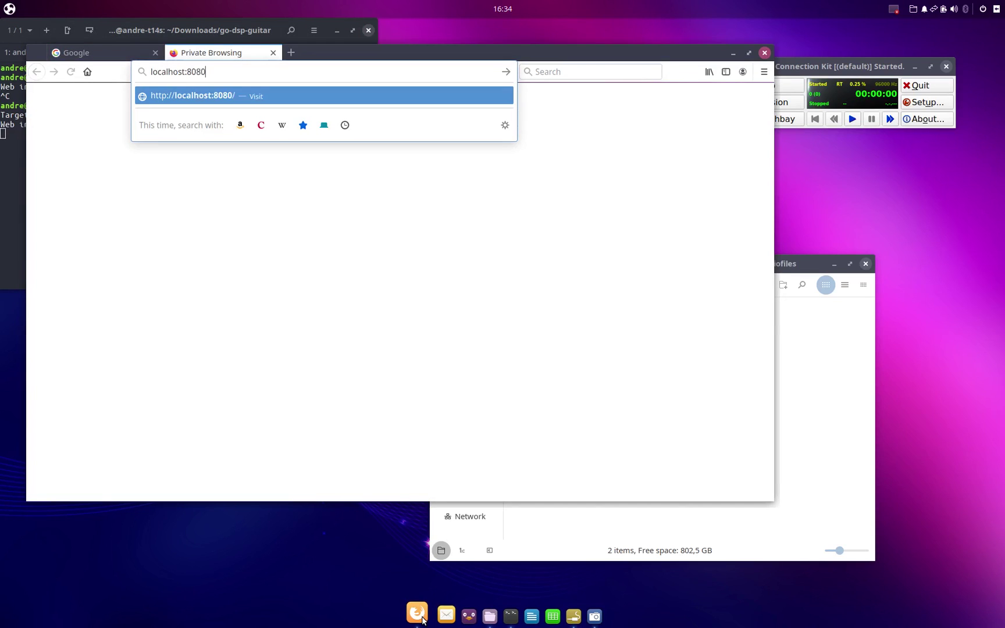
pyautogui.press('Return')
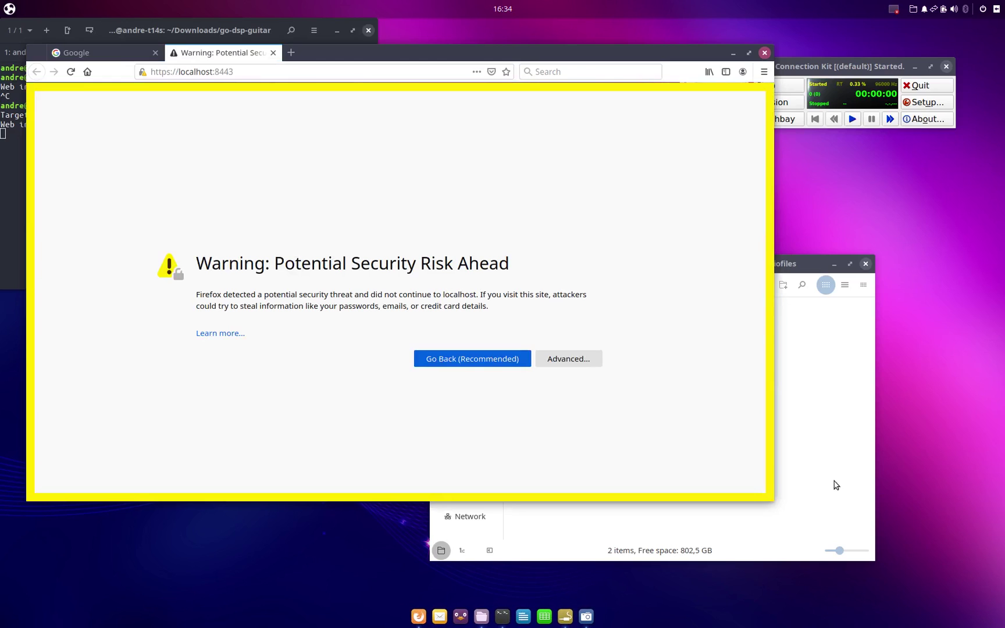
pyautogui.click(568, 358)
pyautogui.click(156, 52)
pyautogui.scroll(-3, 542, 472)
pyautogui.click(531, 454)
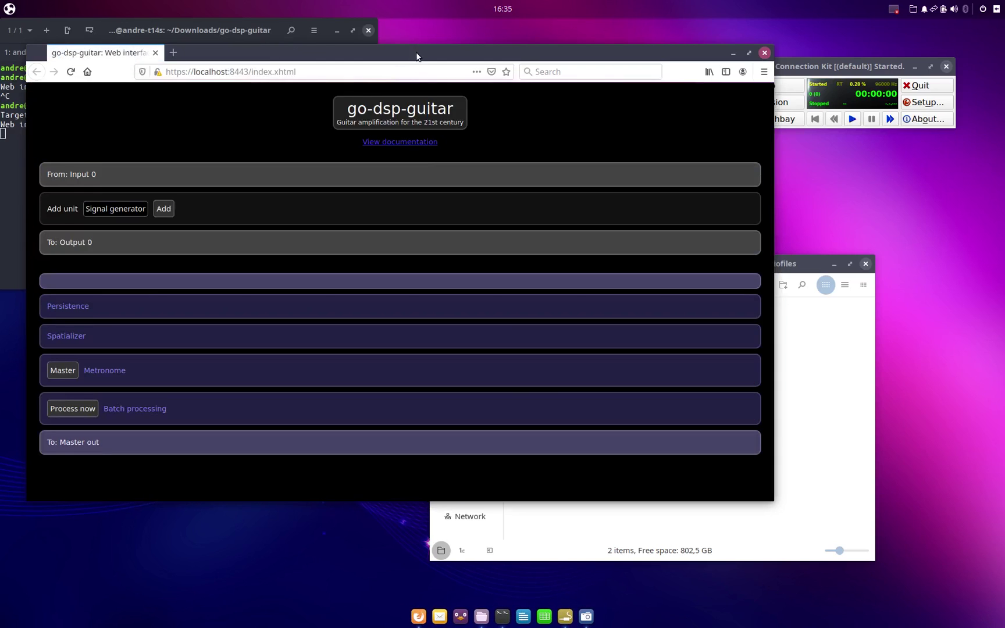
pyautogui.doubleClick(416, 55)
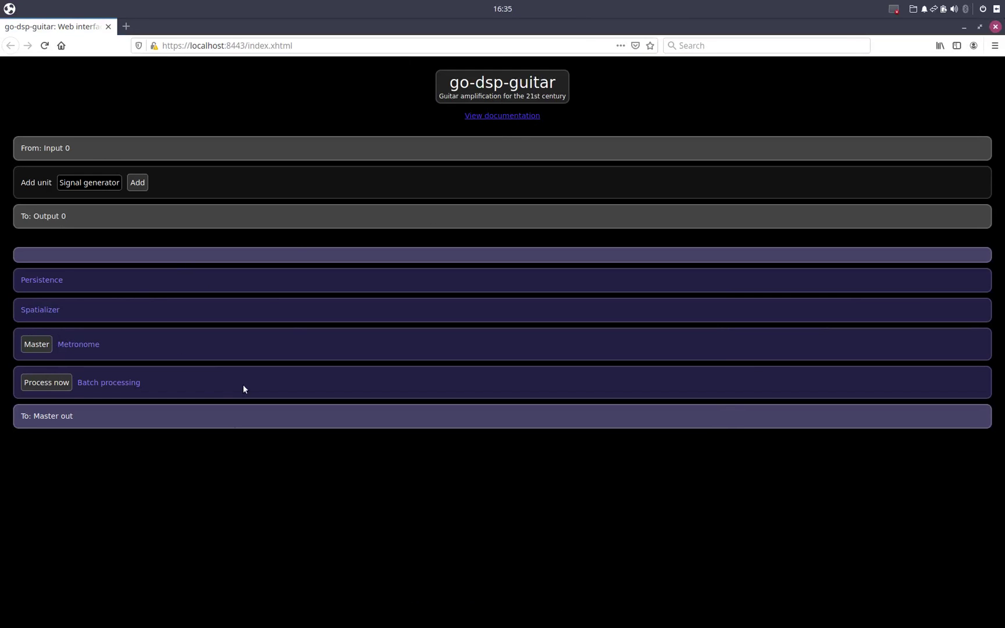
# Add a Fuzz unit to the Input 0 chain
pyautogui.click(93, 184)
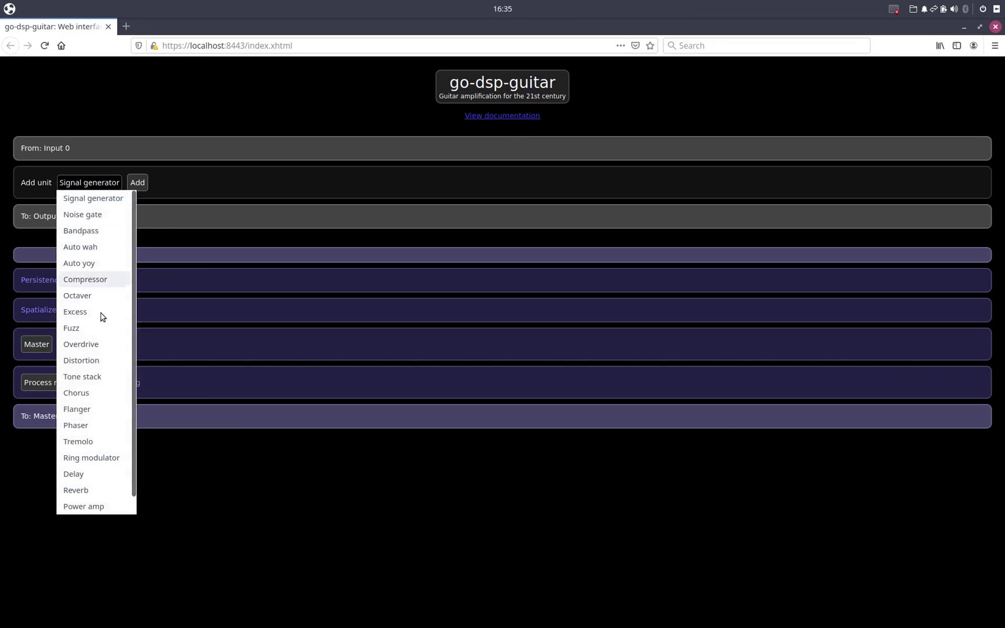
pyautogui.scroll(-1, 88, 299)
pyautogui.scroll(1, 87, 298)
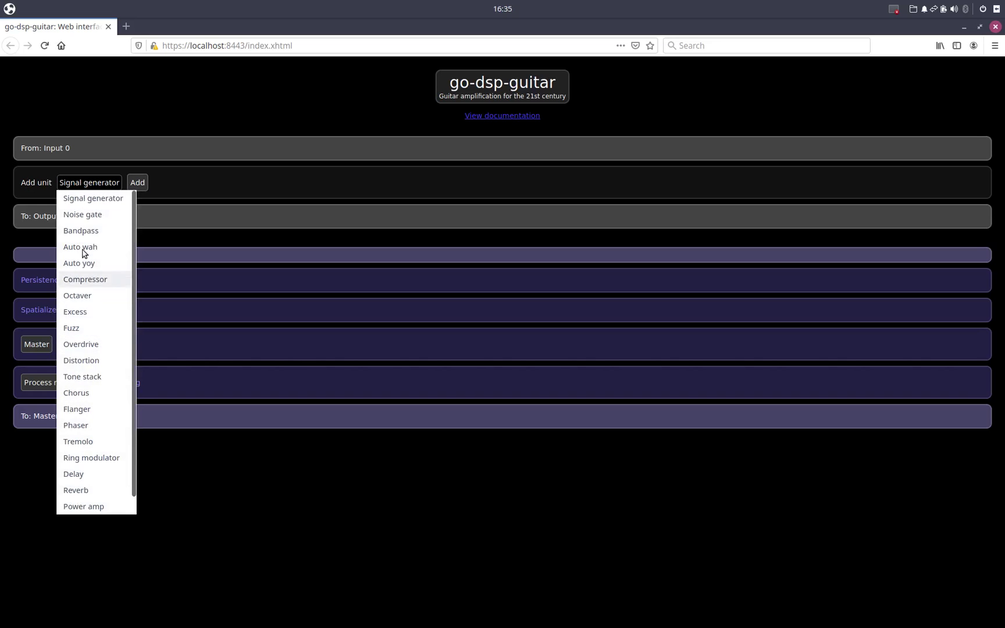
pyautogui.click(100, 348)
pyautogui.click(97, 184)
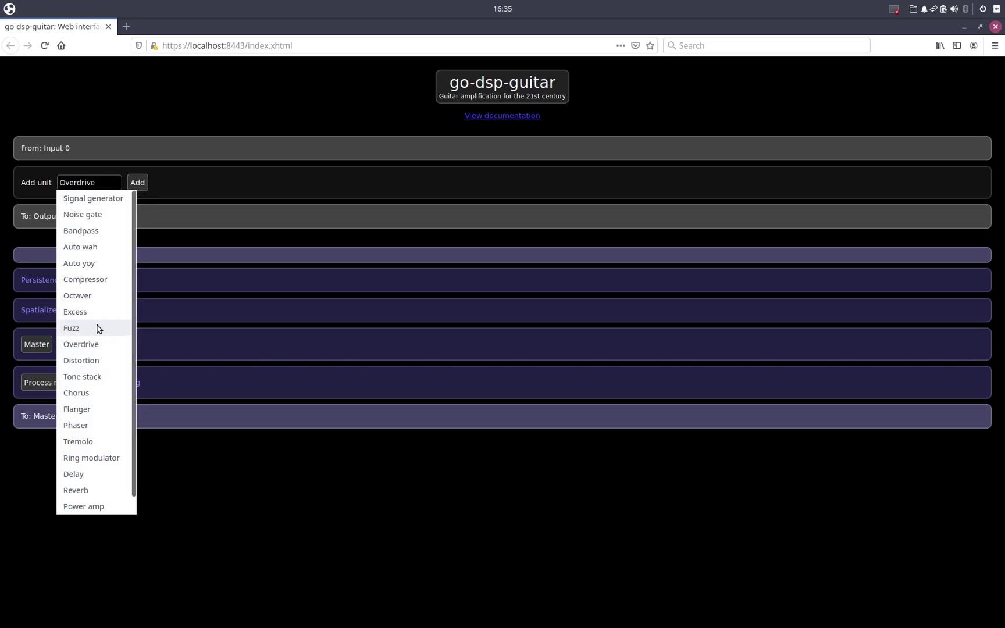
pyautogui.click(99, 327)
pyautogui.click(137, 182)
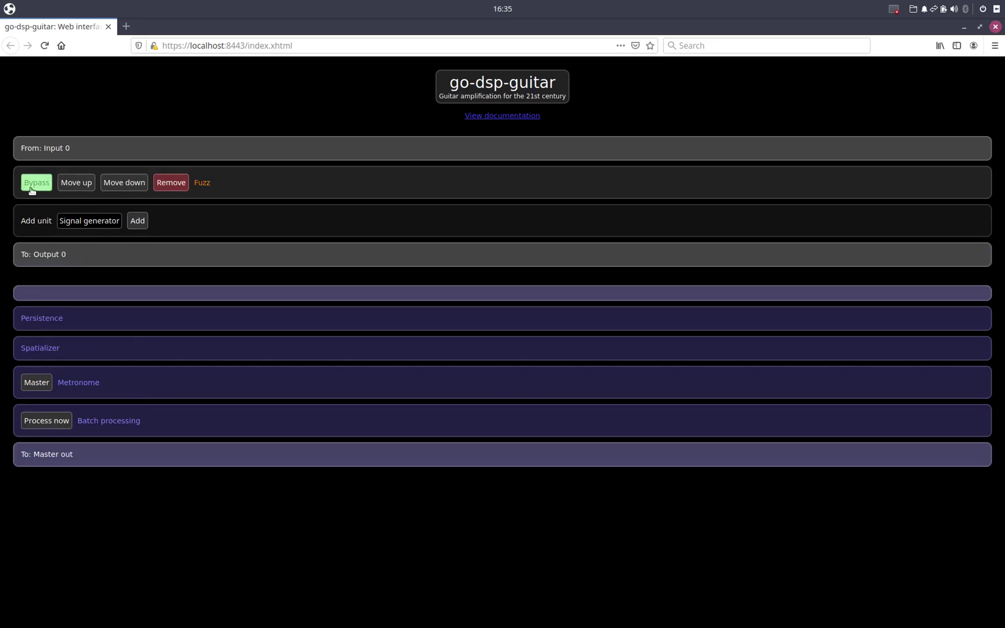
# Set the Fuzz unit's Gain to 30 dB and oversampling to 4
pyautogui.click(202, 183)
pyautogui.moveTo(305, 214); pyautogui.dragTo(321, 261)
pyautogui.doubleClick(321, 265)
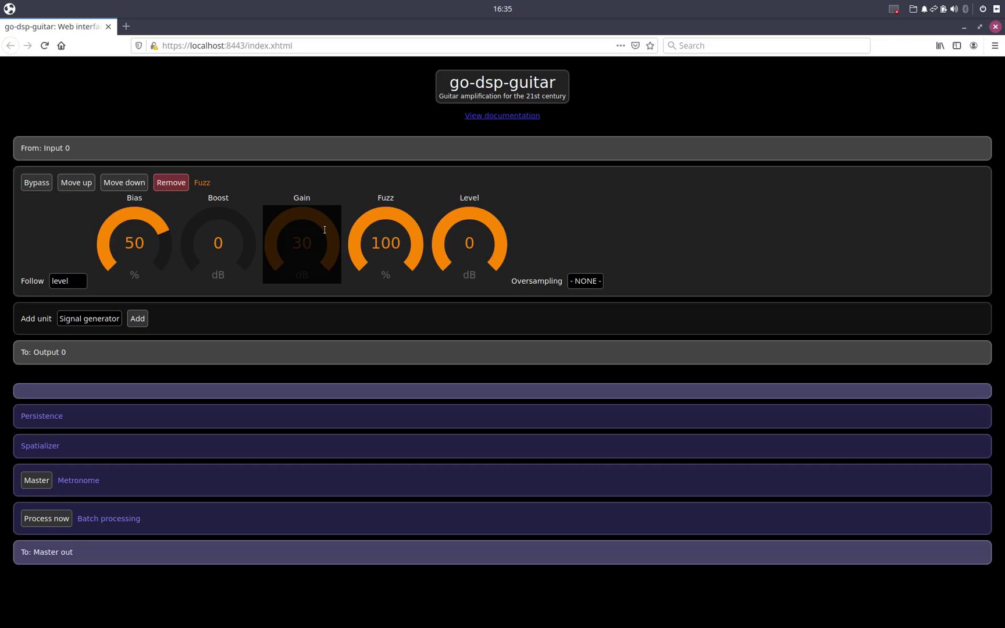
pyautogui.press('BackSpace')
pyautogui.press('BackSpace')
pyautogui.write('30')
pyautogui.press('Return')
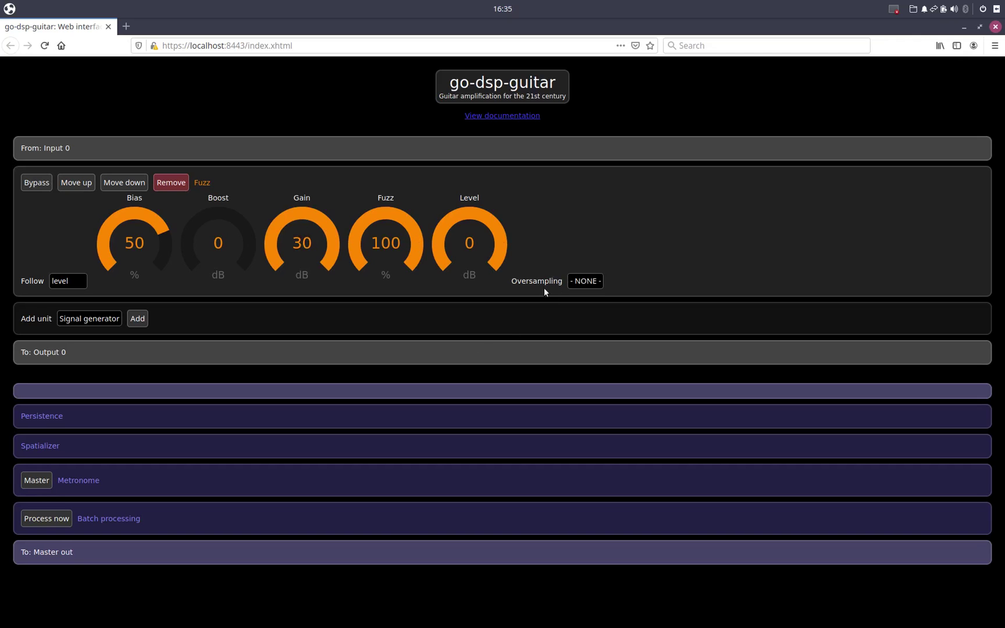
pyautogui.click(585, 284)
pyautogui.click(581, 329)
# Collapse Fuzz and add a Power amp unit below it
pyautogui.click(203, 182)
pyautogui.click(100, 221)
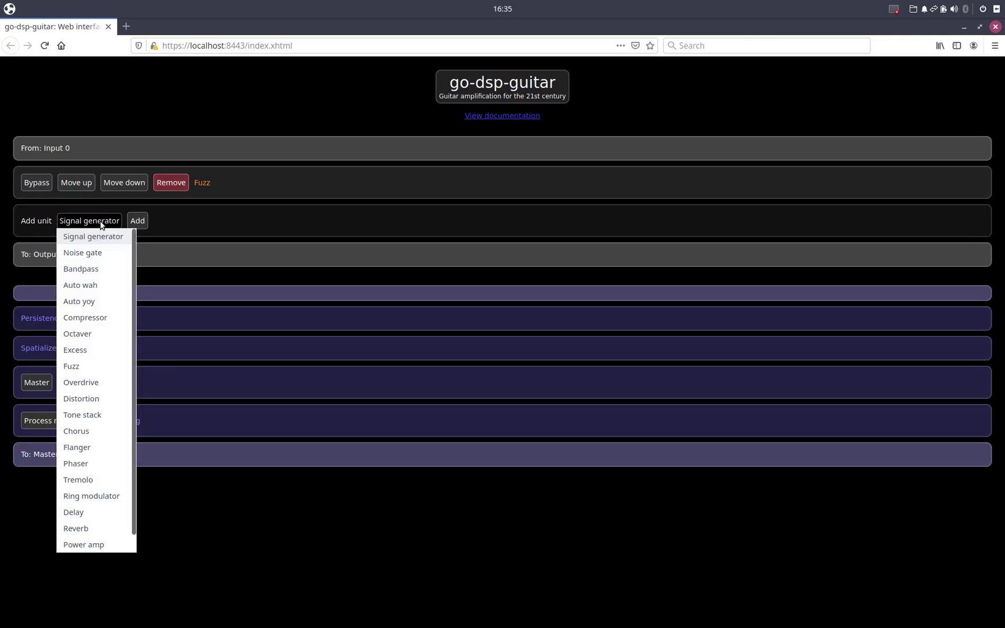
pyautogui.scroll(-1, 99, 463)
pyautogui.click(93, 528)
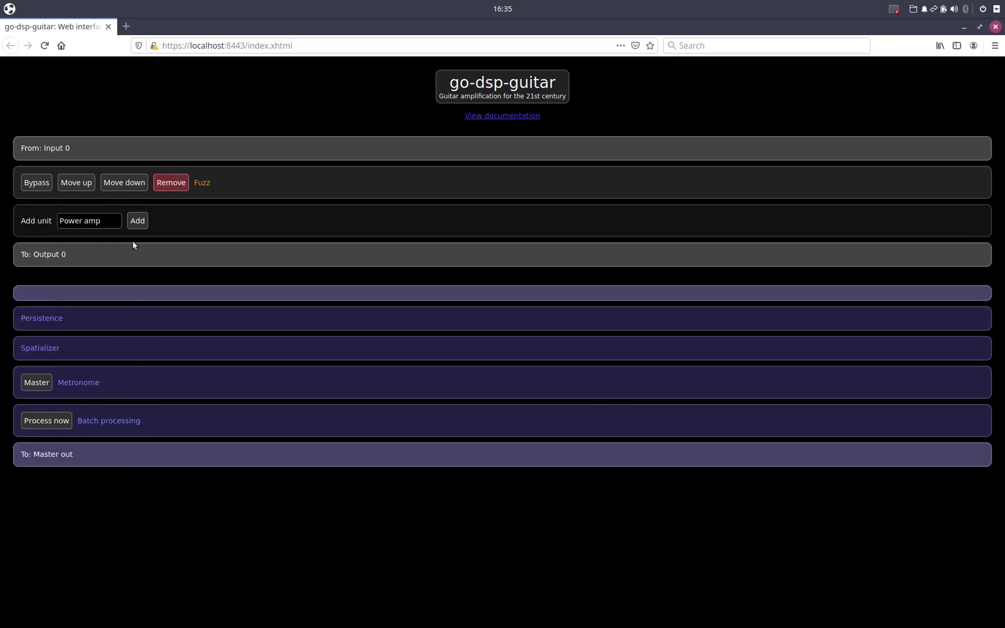
pyautogui.click(137, 221)
# Set the Power amp's Filter 1 cabinet to Guitar: Scandinavian Modern
pyautogui.click(198, 223)
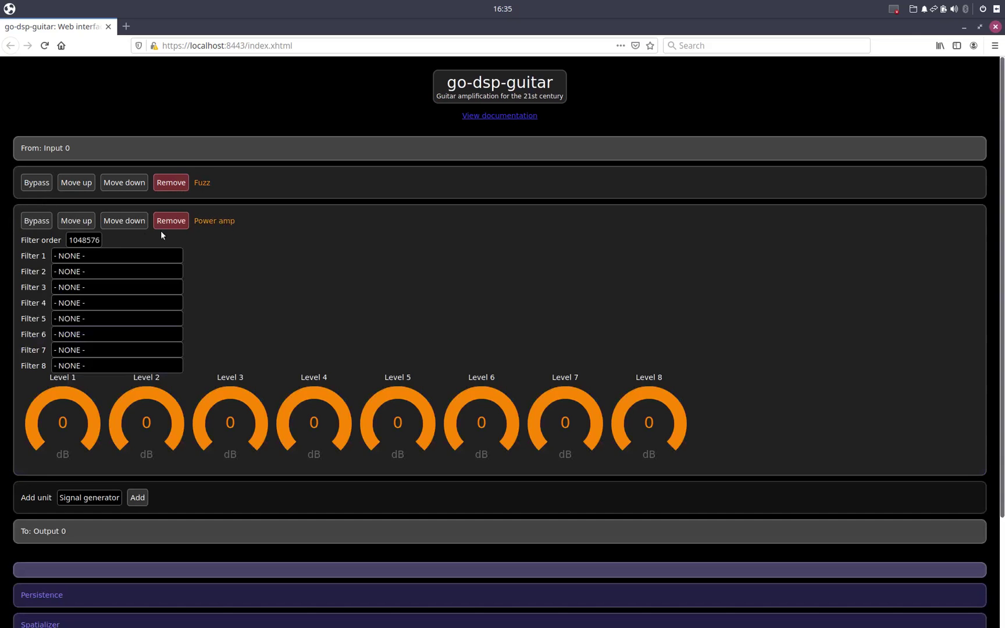
pyautogui.click(105, 257)
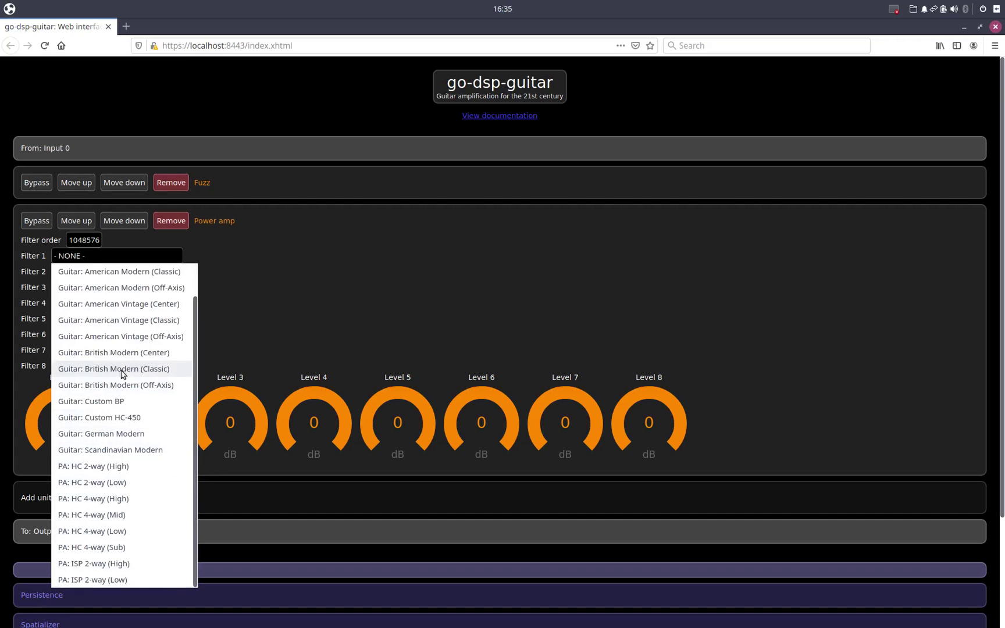
pyautogui.click(110, 454)
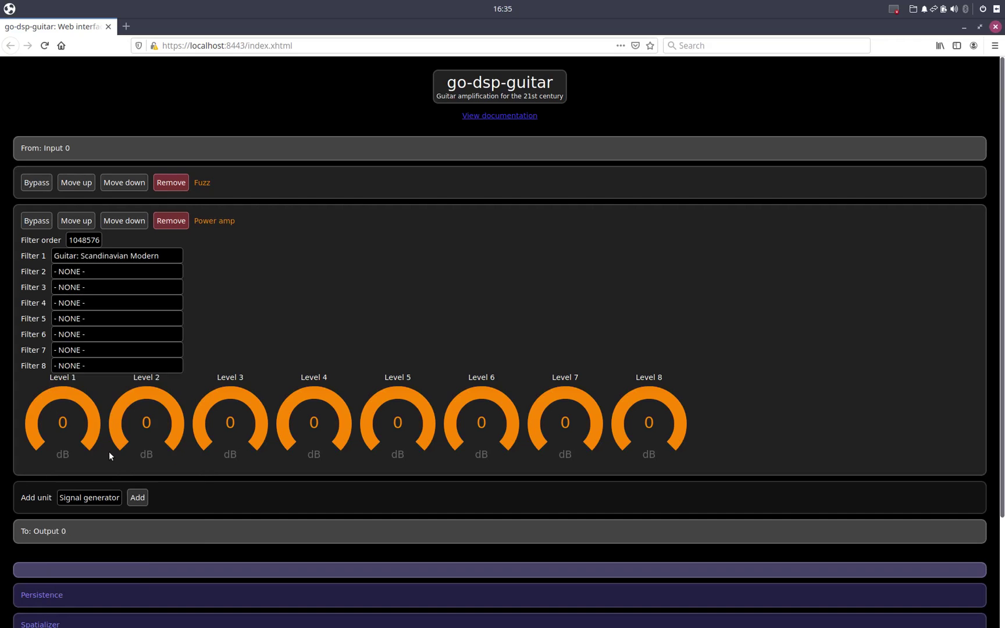
pyautogui.click(227, 224)
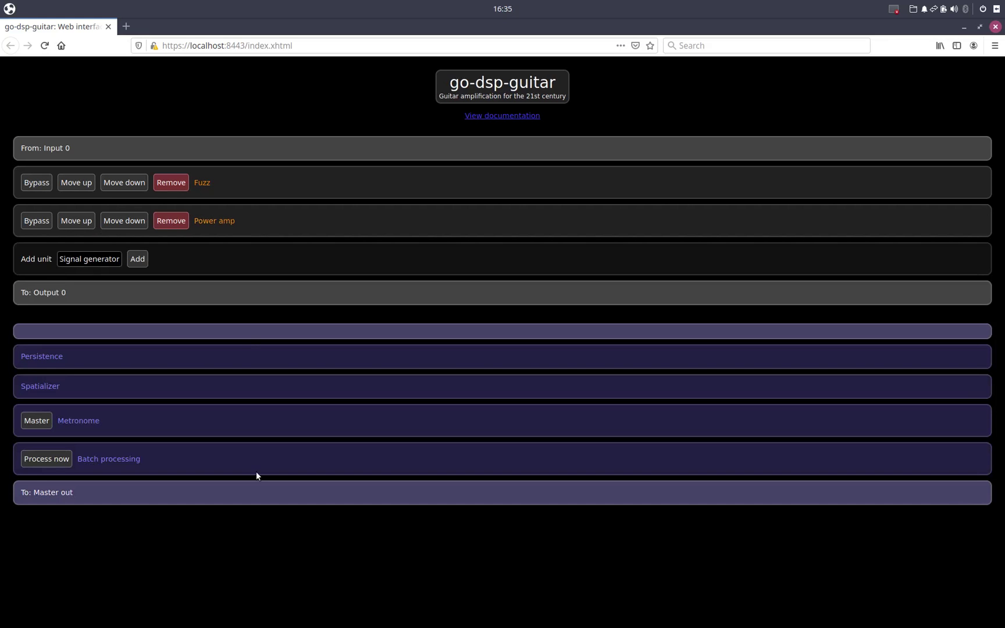
# Place Firefox and the terminal side by side and scroll to the Batch processing row
pyautogui.doubleClick(423, 31)
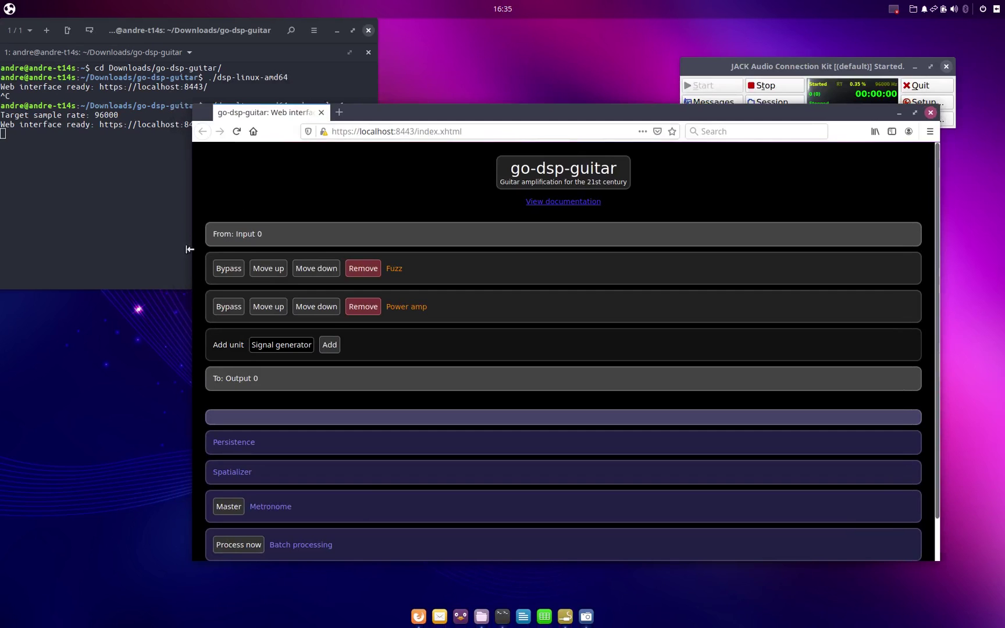
pyautogui.moveTo(189, 249); pyautogui.dragTo(342, 250)
pyautogui.moveTo(604, 118); pyautogui.dragTo(654, 120)
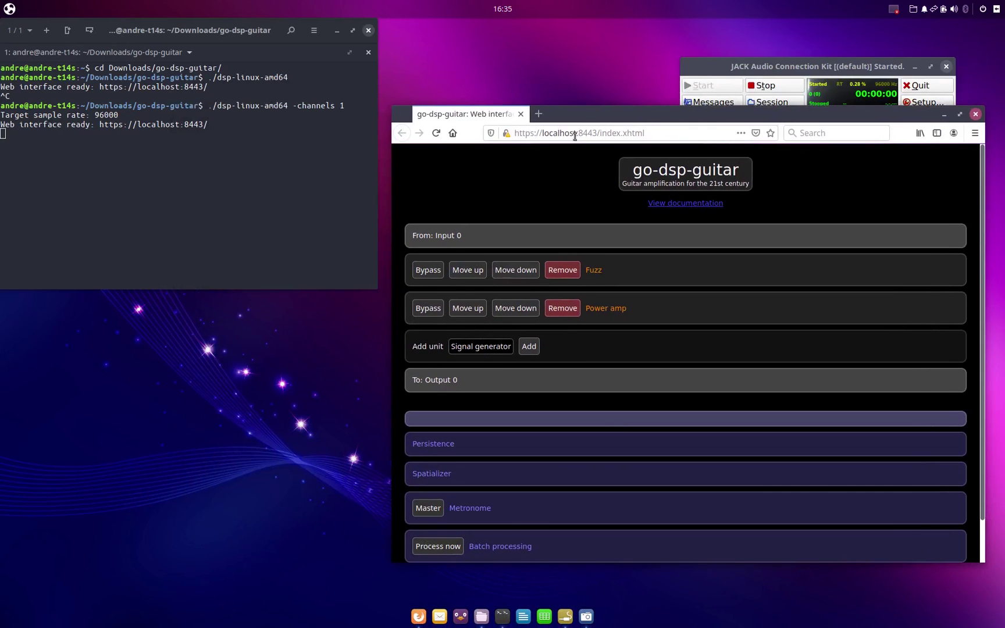
pyautogui.moveTo(211, 35); pyautogui.dragTo(219, 61)
pyautogui.scroll(-1, 518, 499)
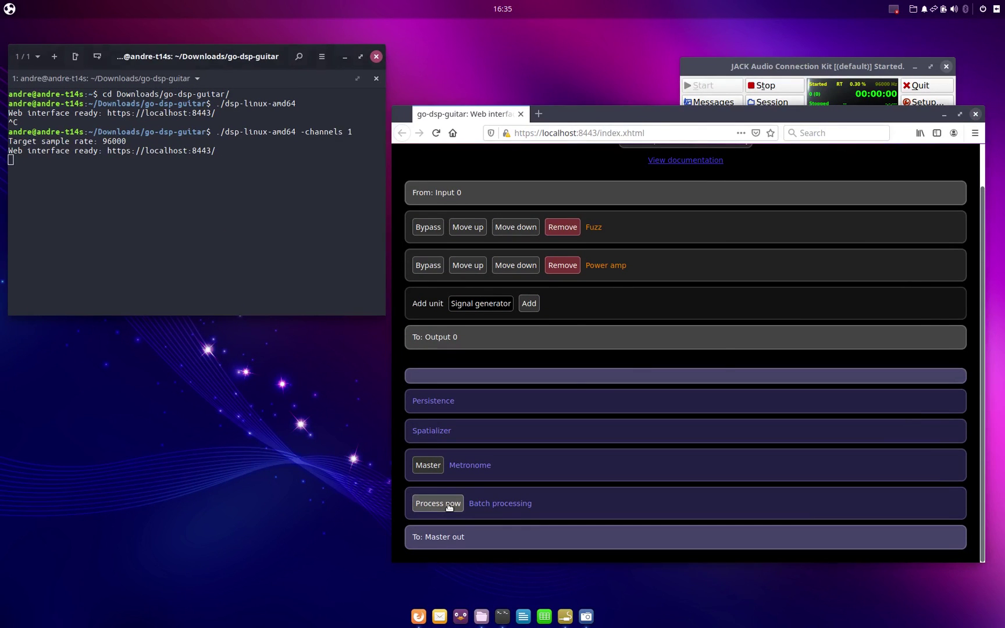
# Start batch processing and answer lpcm format and 24-bit depth in the terminal
pyautogui.click(449, 504)
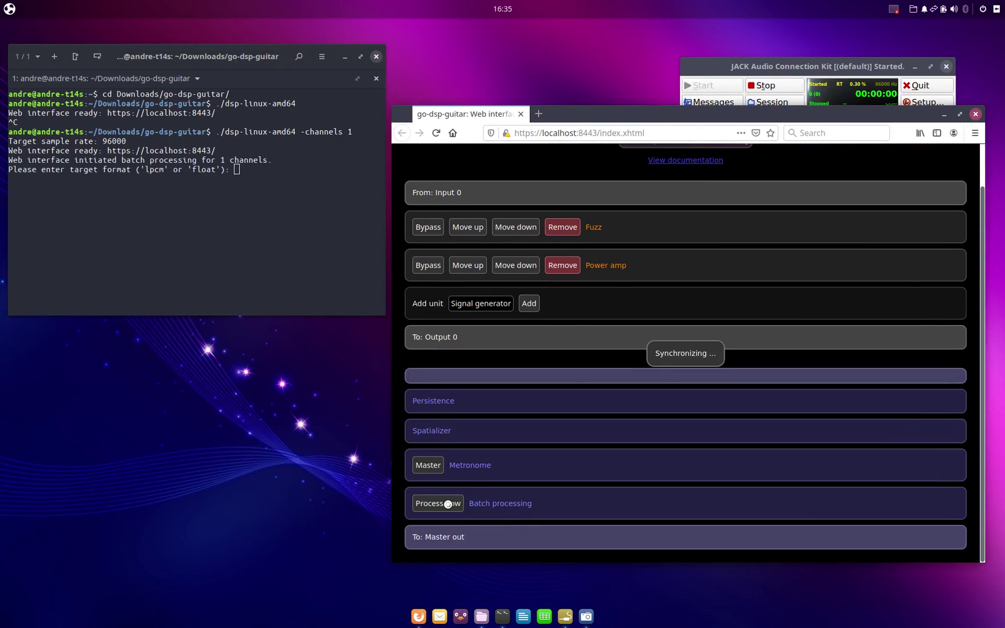
pyautogui.click(213, 250)
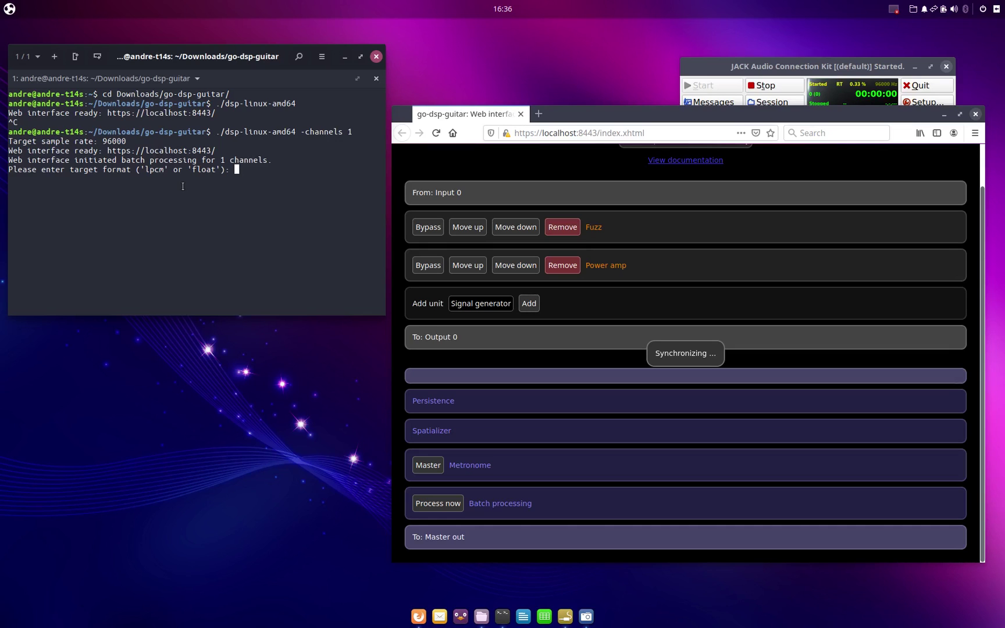
pyautogui.write('lpcm')
pyautogui.press('Return')
pyautogui.write('24')
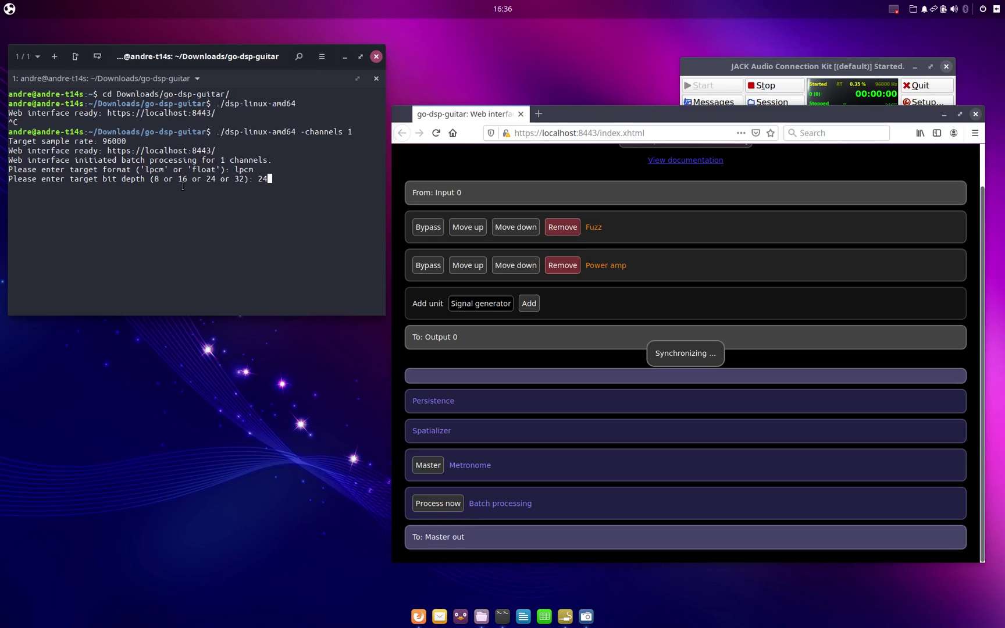
pyautogui.press('Return')
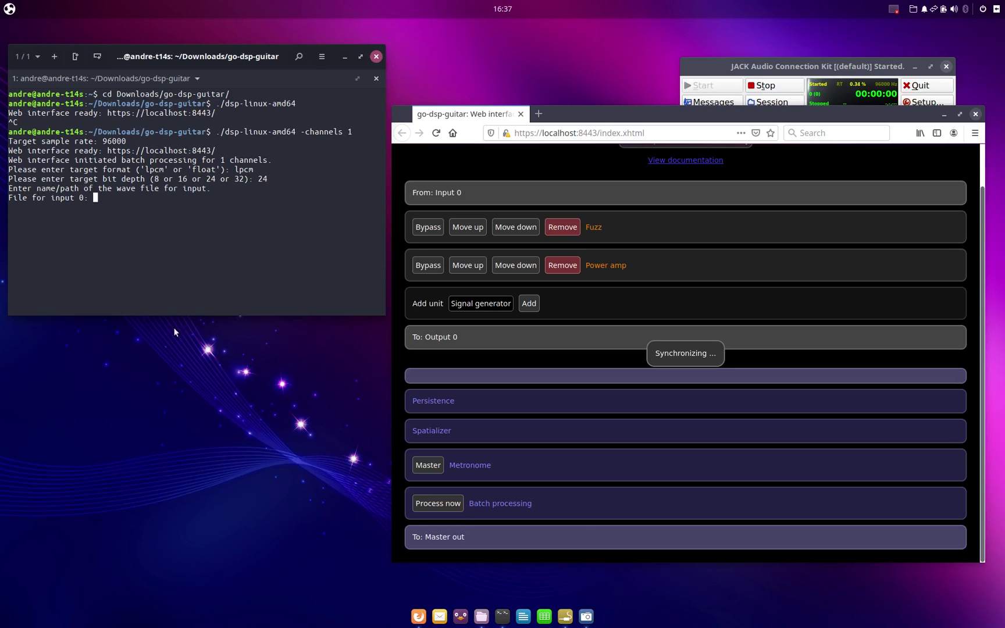
# Open Guitar Clean-1.wav's Properties from the audiofiles folder and select its Location path
pyautogui.click(482, 615)
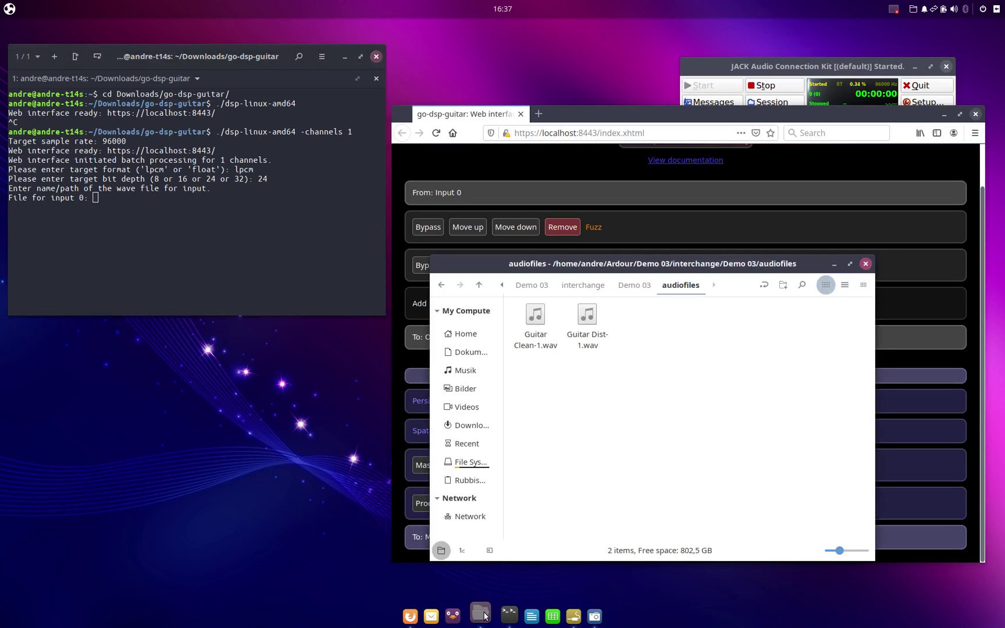
pyautogui.rightClick(547, 351)
pyautogui.click(601, 530)
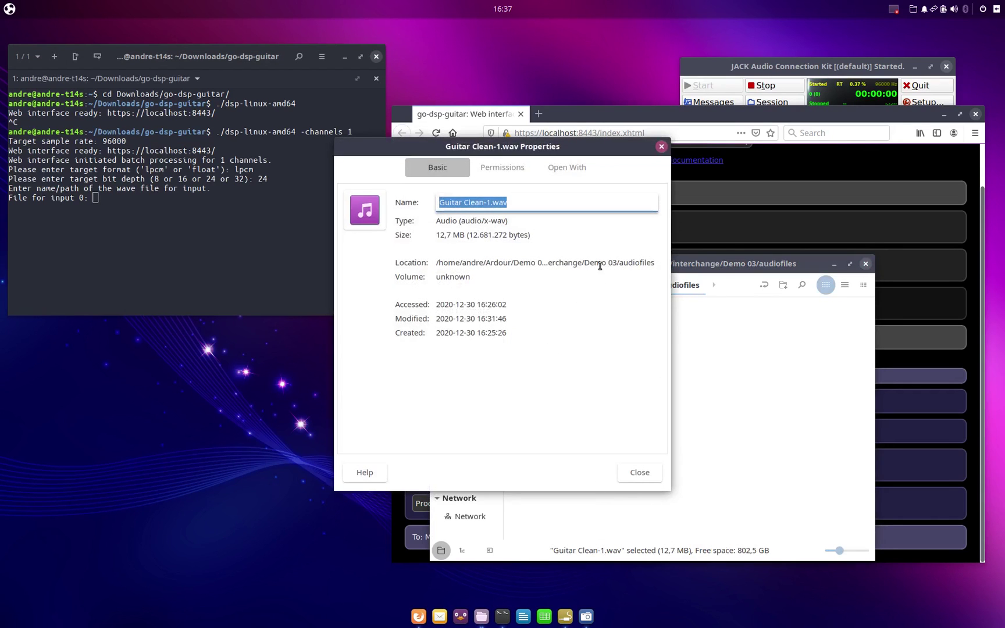
pyautogui.click(653, 264)
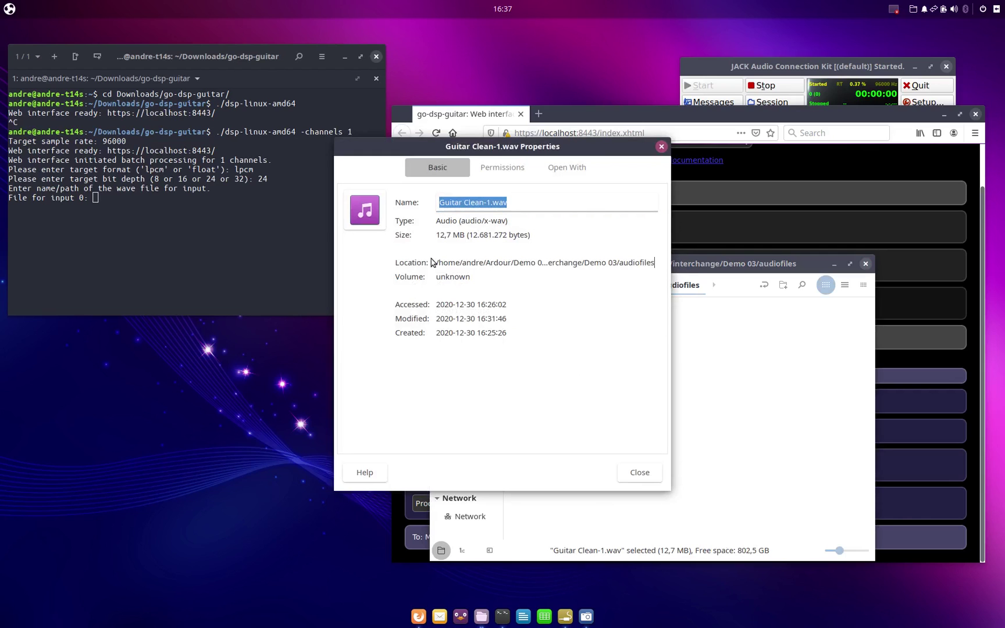
pyautogui.click(661, 146)
pyautogui.rightClick(535, 336)
pyautogui.click(571, 514)
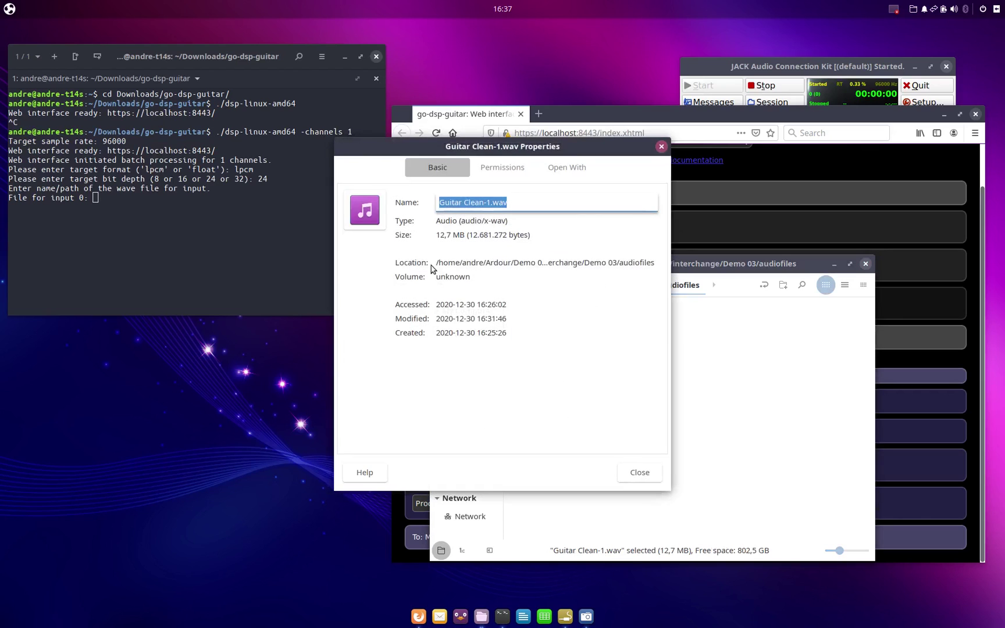
pyautogui.moveTo(436, 265); pyautogui.dragTo(659, 265)
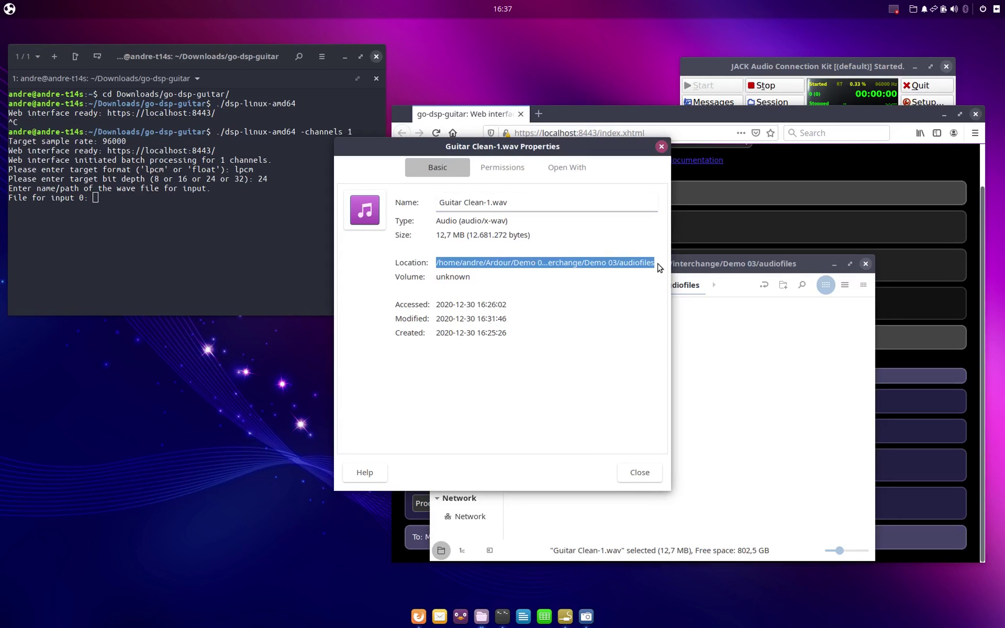
pyautogui.click(10, 8)
# In gedit, join the audiofiles folder path and '/Guitar Clean-1.wav' into one line
pyautogui.write('ged')
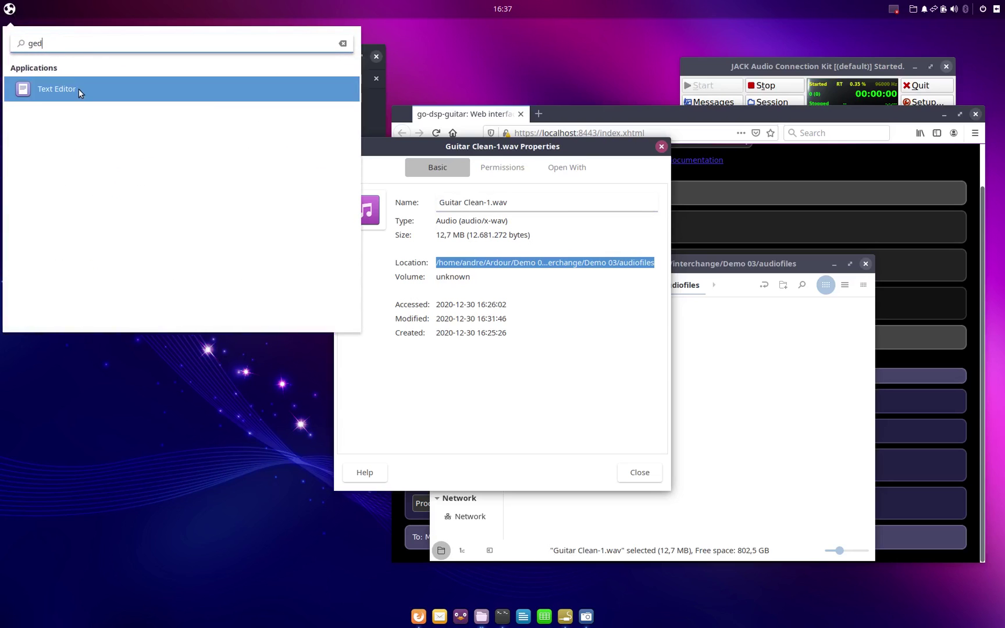
pyautogui.click(79, 90)
pyautogui.moveTo(203, 327); pyautogui.dragTo(265, 369)
pyautogui.write('/home/andre/Ardour/Demo 03/interchange/Demo 03/audiofiles')
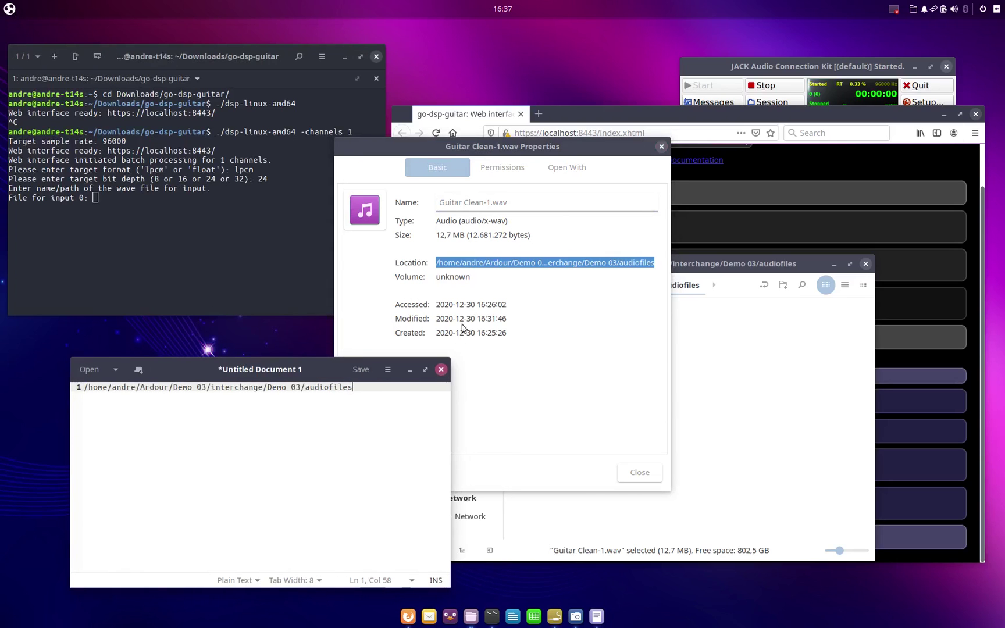
pyautogui.click(520, 202)
pyautogui.hotkey('ctrl', 'c')
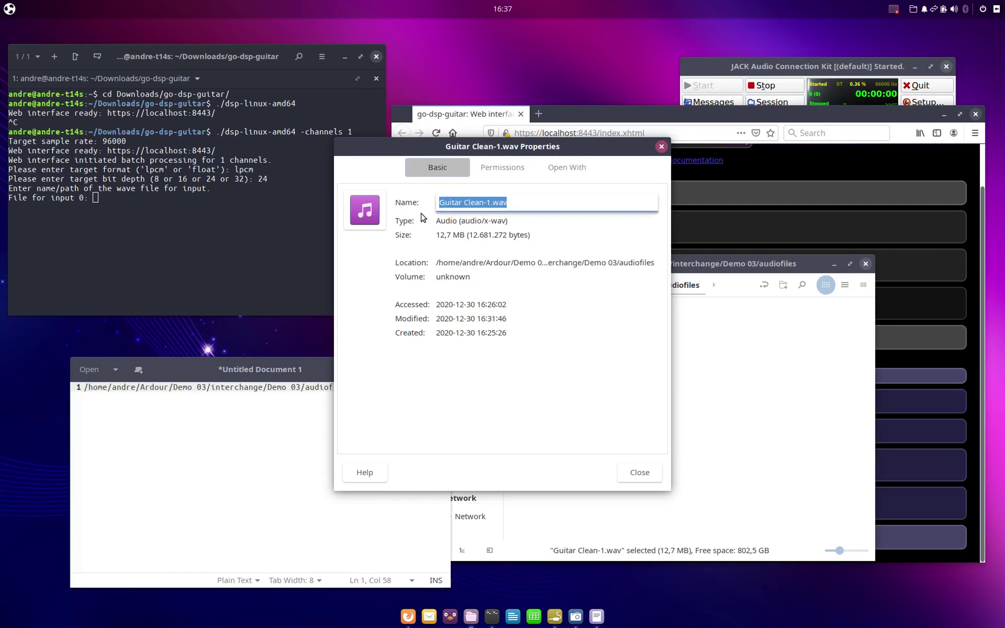
pyautogui.click(235, 499)
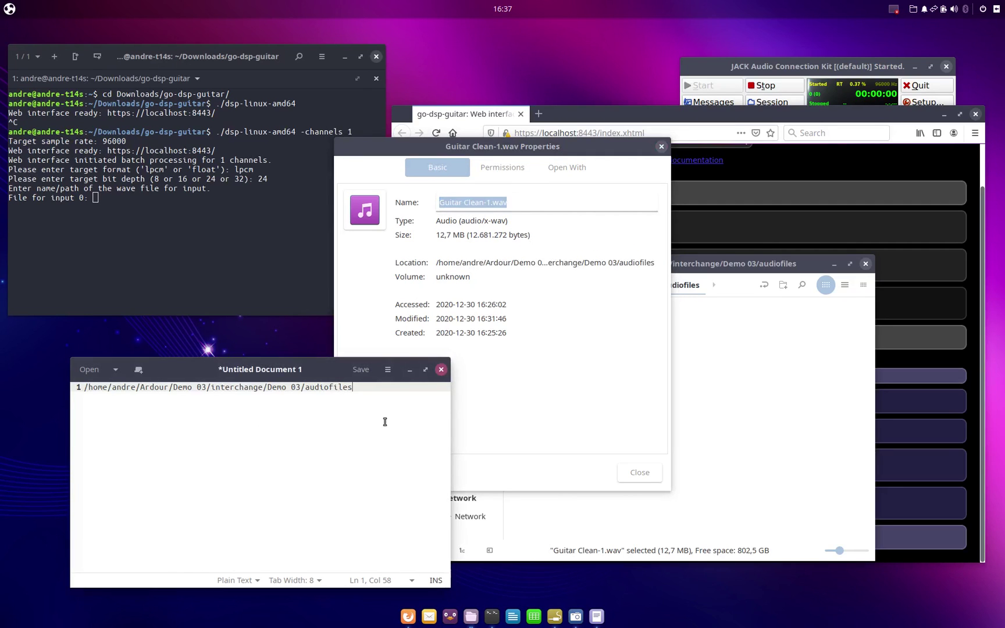
pyautogui.write('/')
pyautogui.hotkey('ctrl', 'v')
# Copy the full path line for pasting at the terminal's input file prompt
pyautogui.click(642, 473)
pyautogui.moveTo(444, 387); pyautogui.dragTo(217, 384)
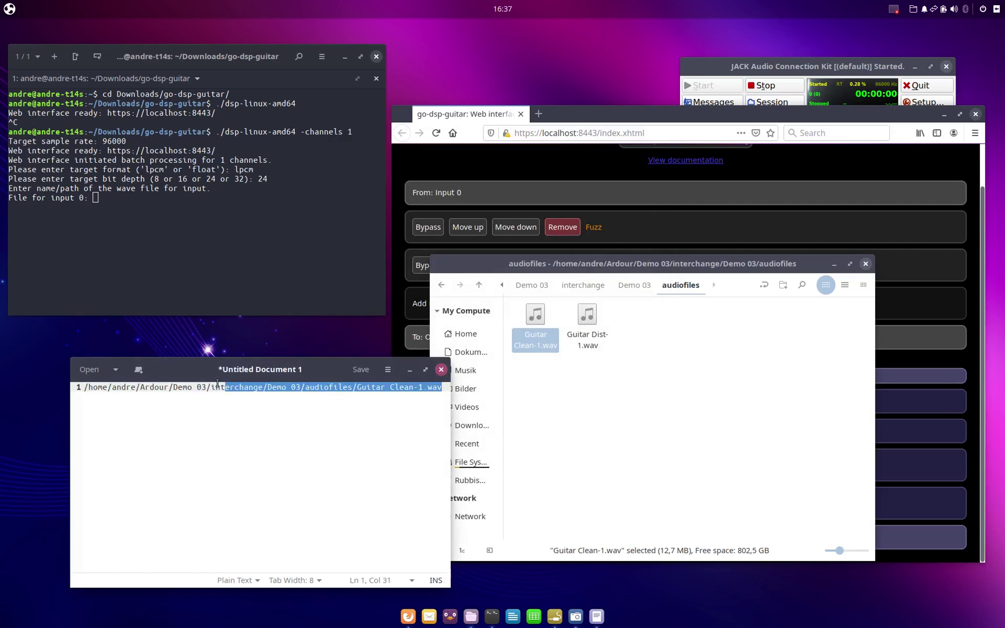
pyautogui.tripleClick(108, 391)
pyautogui.rightClick(104, 154)
# Submit the Guitar Clean-1.wav path and delete the old videodemo-01.wav from the home folder
pyautogui.click(141, 209)
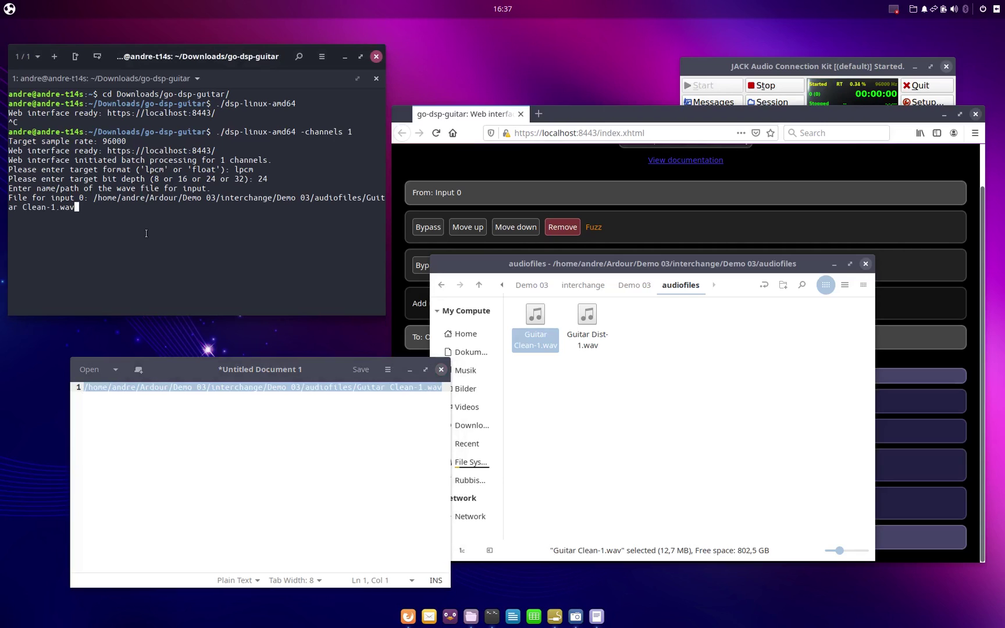
pyautogui.press('Return')
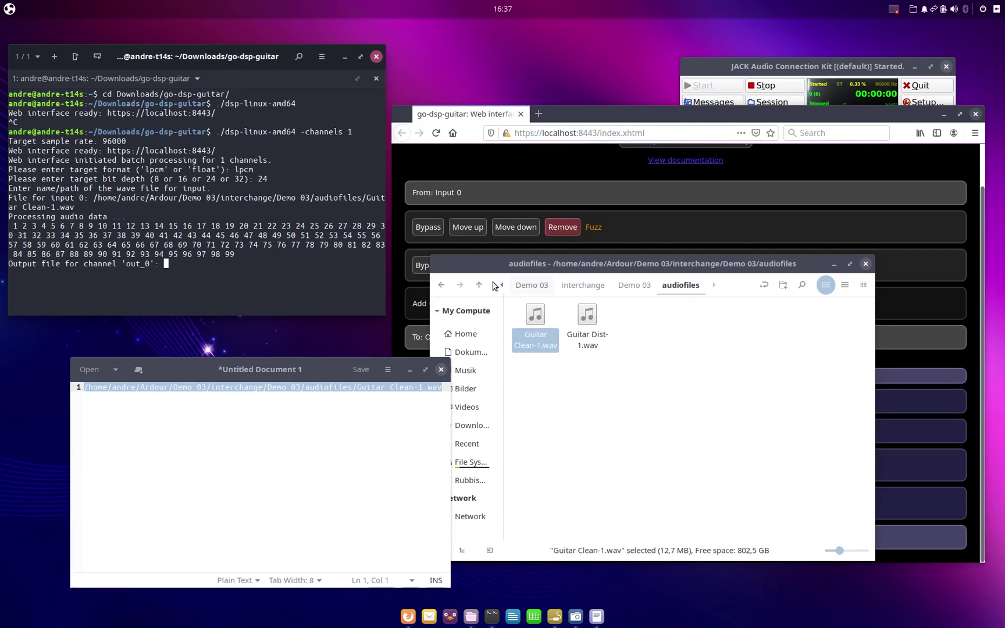
pyautogui.click(468, 333)
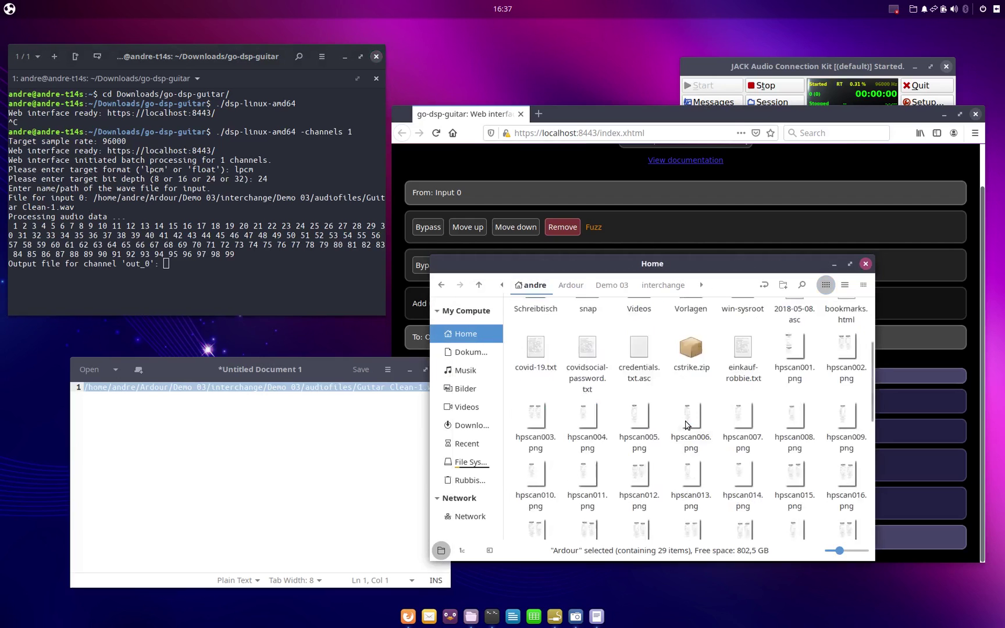
pyautogui.scroll(-5, 699, 378)
pyautogui.scroll(-2, 698, 378)
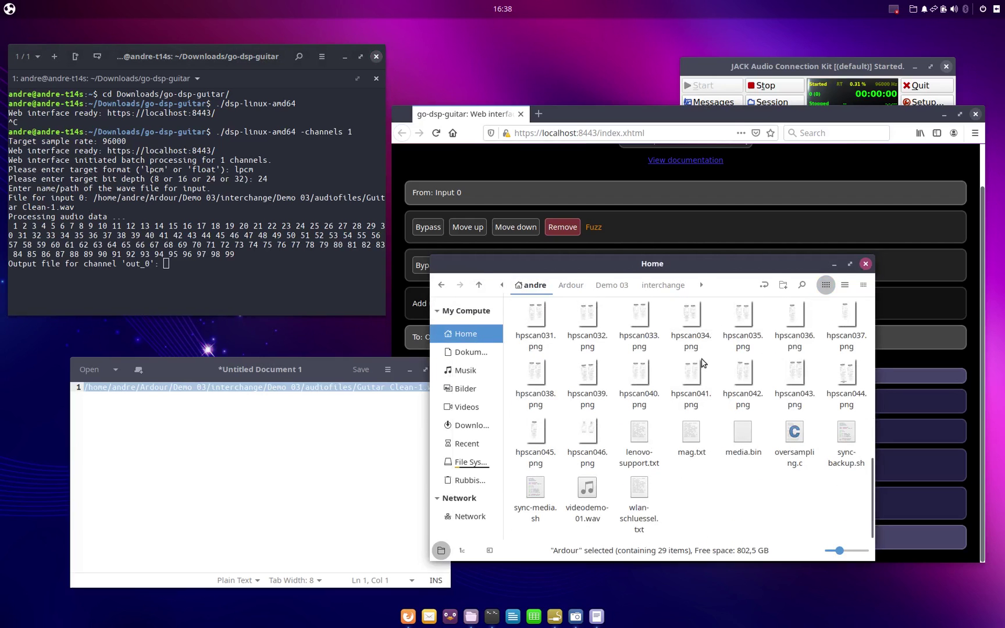
pyautogui.click(596, 519)
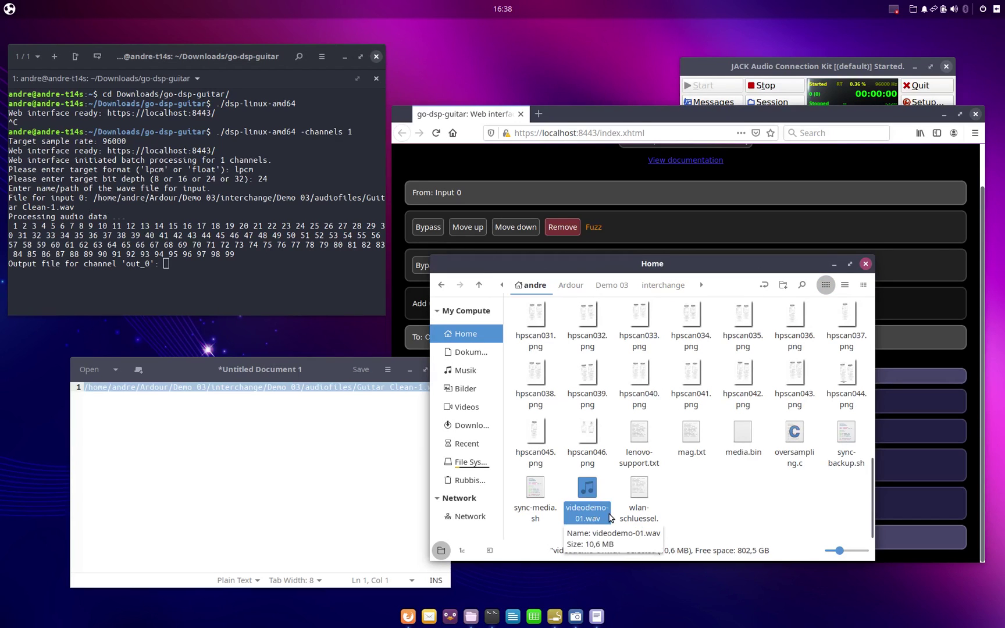
pyautogui.press('Delete')
# Save channel out_0 as videodemo-01.wav in the home folder, skipping the remaining channels
pyautogui.click(305, 294)
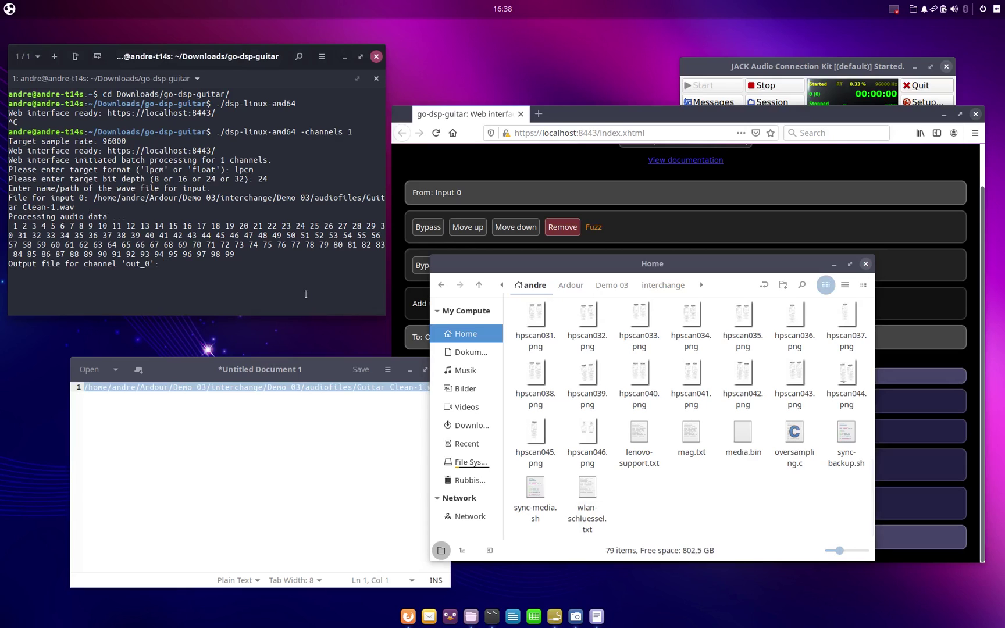
pyautogui.write('/home/andre/videodemo-01.wav')
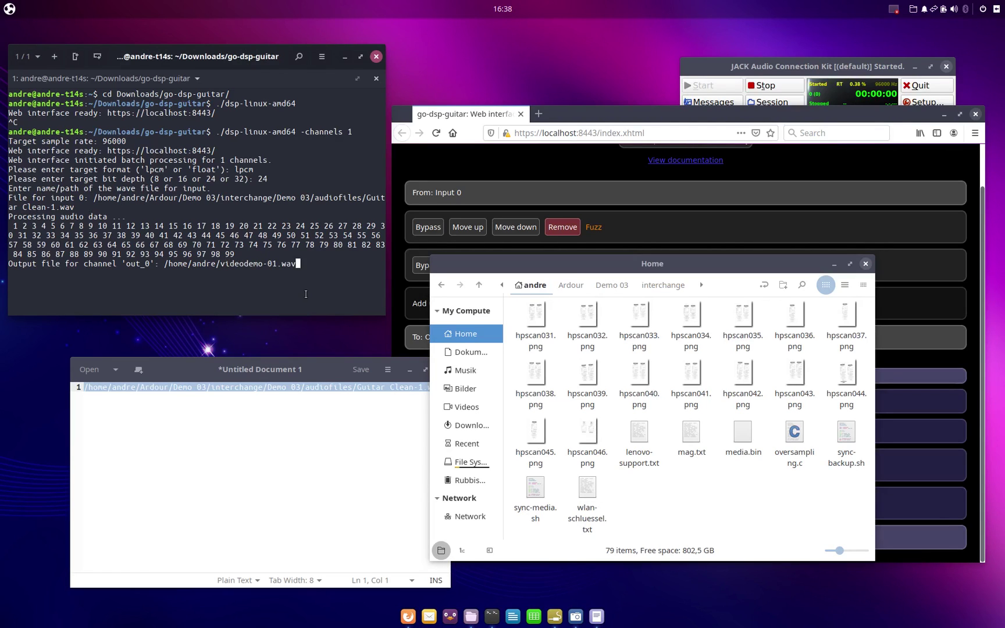
pyautogui.press('Return')
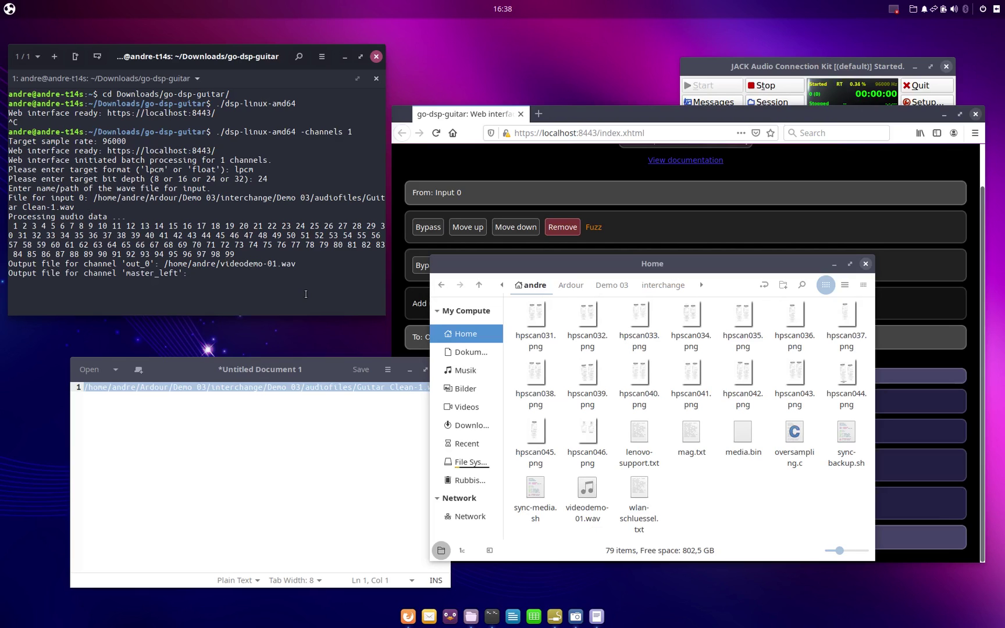
pyautogui.press('Return')
pyautogui.press('Return')
pyautogui.press('Return')
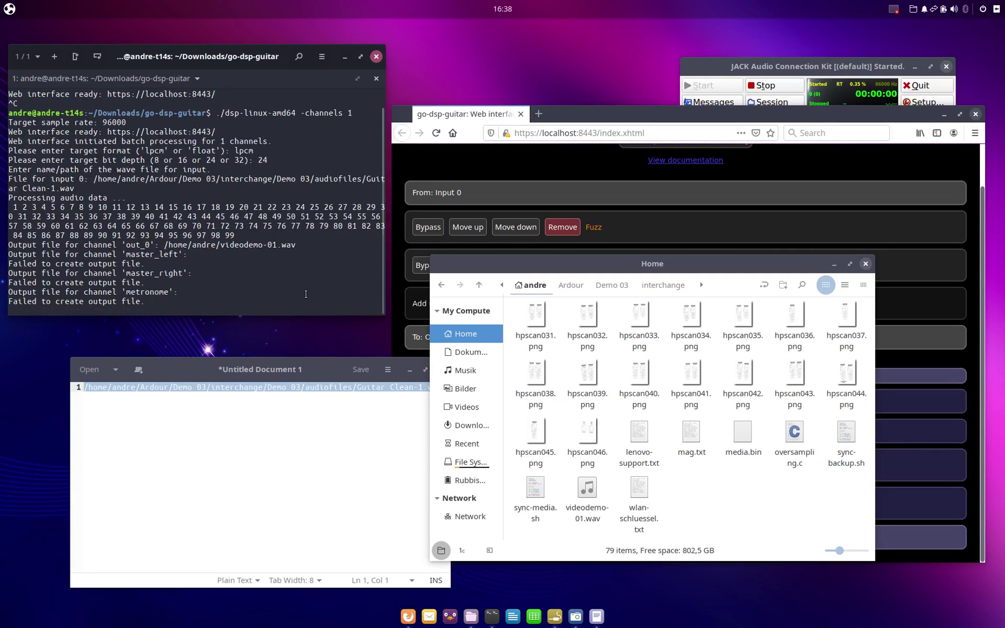
pyautogui.click(617, 119)
# Reload the go-dsp-guitar page and check the Fuzz unit's settings
pyautogui.click(436, 134)
pyautogui.click(590, 227)
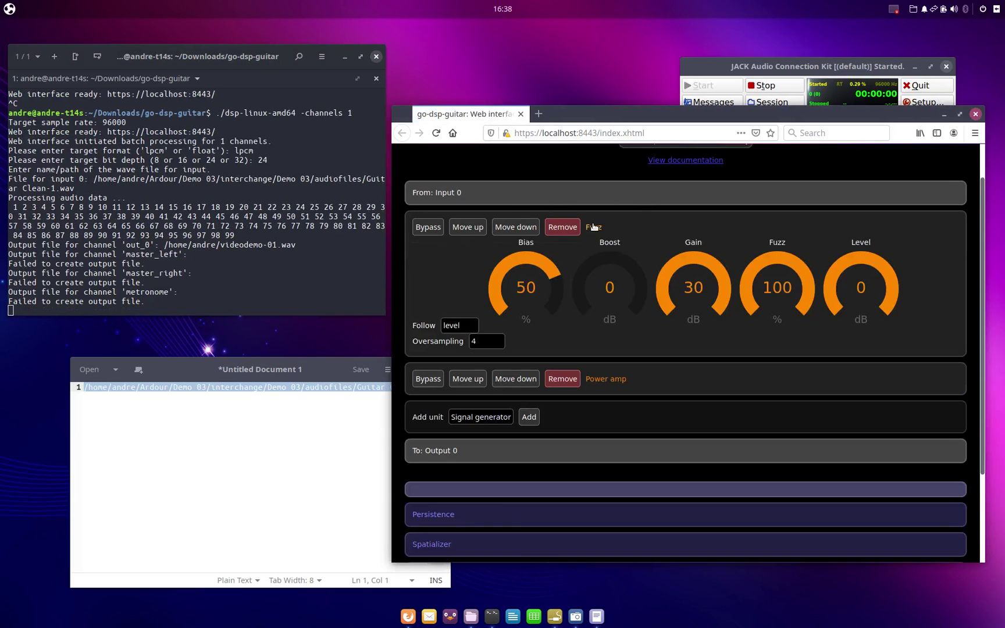
pyautogui.click(594, 227)
pyautogui.click(520, 264)
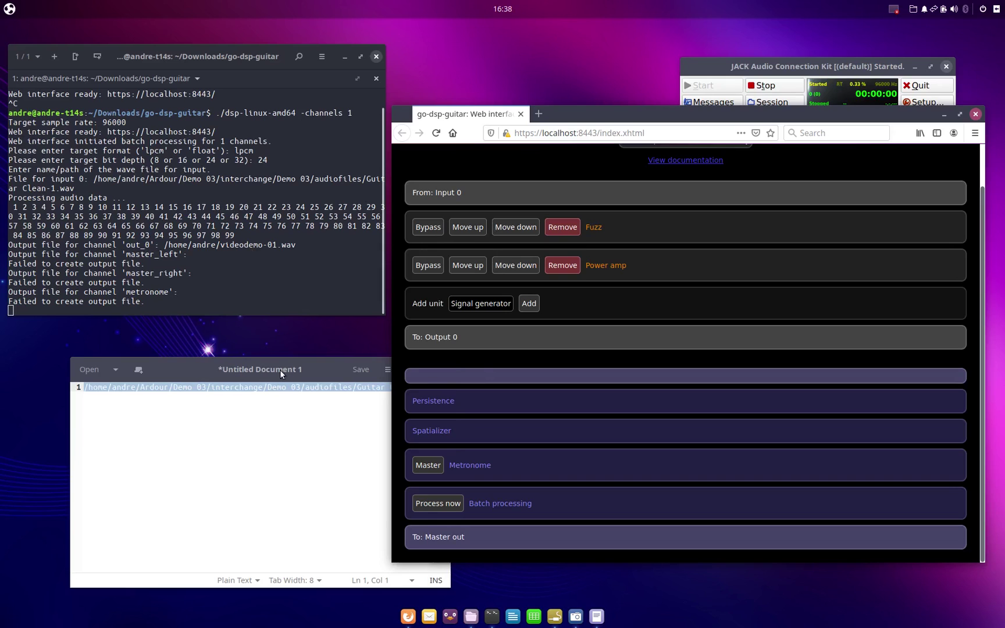
# Close the text editor document, discarding the unsaved path note
pyautogui.moveTo(280, 369); pyautogui.dragTo(248, 366)
pyautogui.click(410, 366)
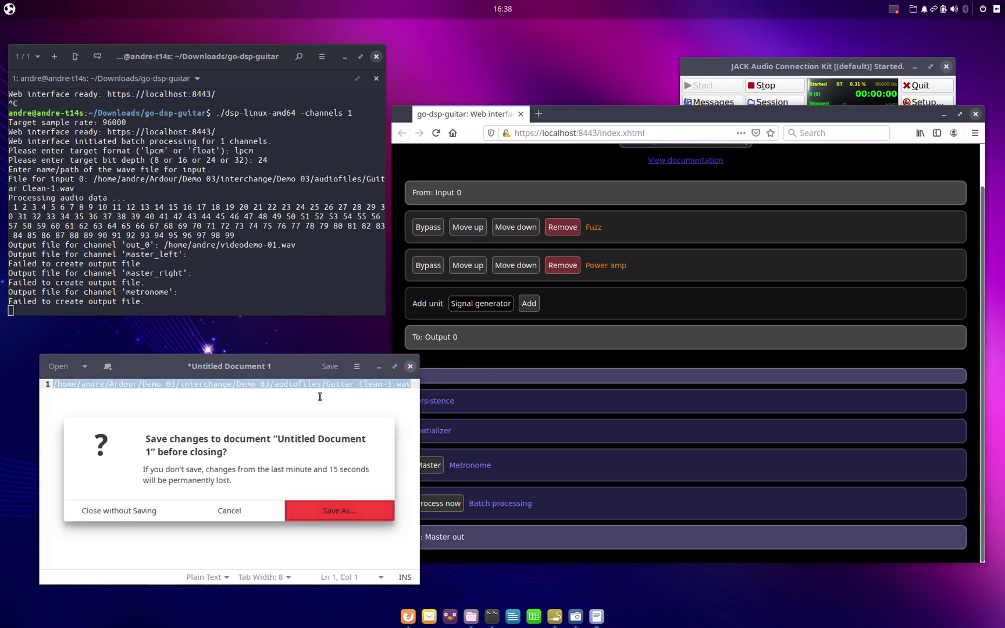
pyautogui.click(123, 511)
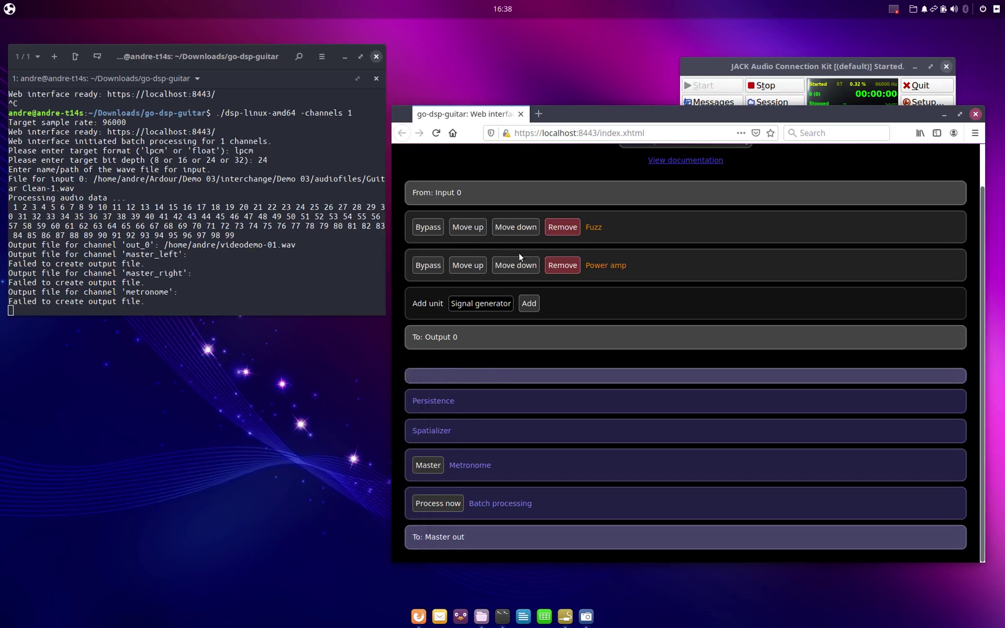
# Stop the go-dsp-guitar server with Ctrl+C and close the Firefox window
pyautogui.click(259, 292)
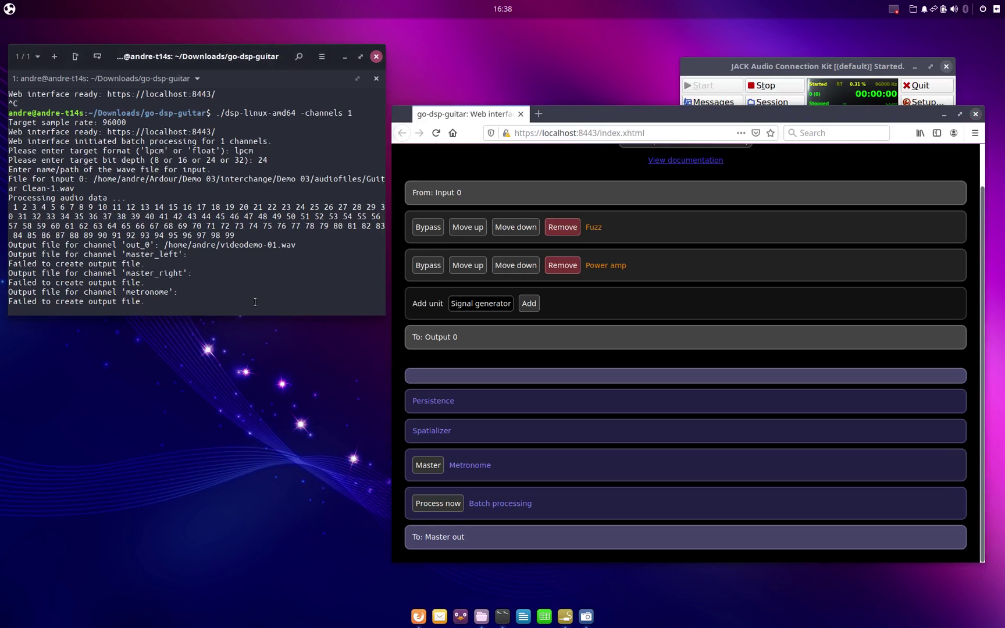
pyautogui.hotkey('ctrl', 'c')
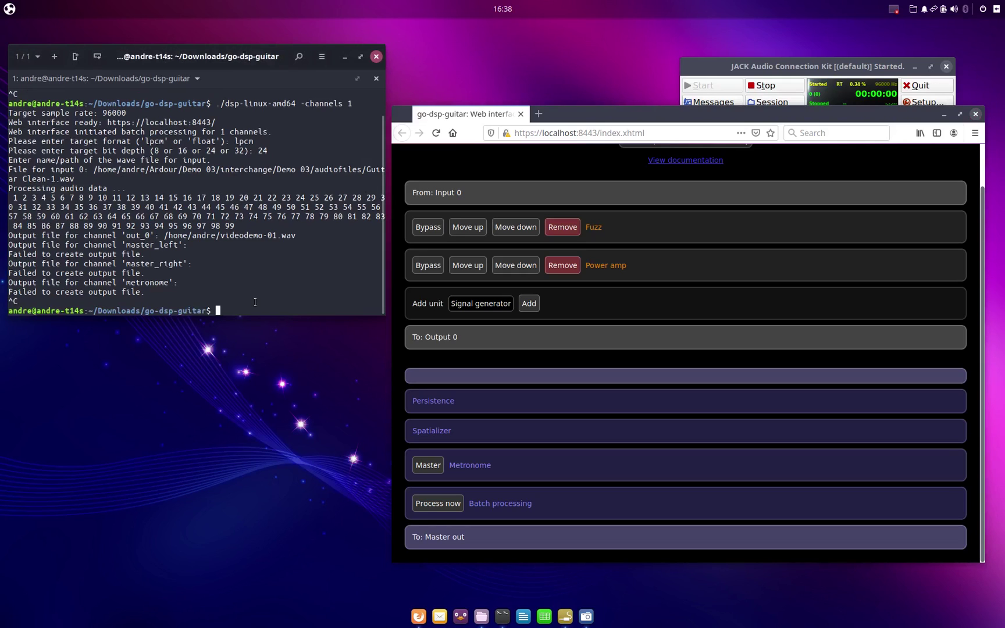
pyautogui.moveTo(613, 120); pyautogui.dragTo(439, 135)
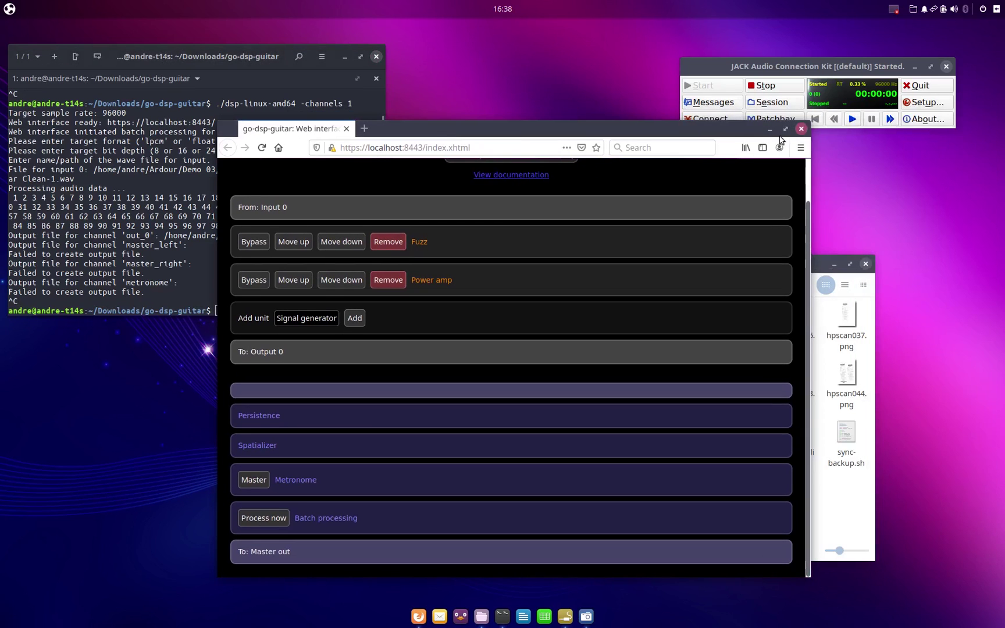
pyautogui.click(801, 129)
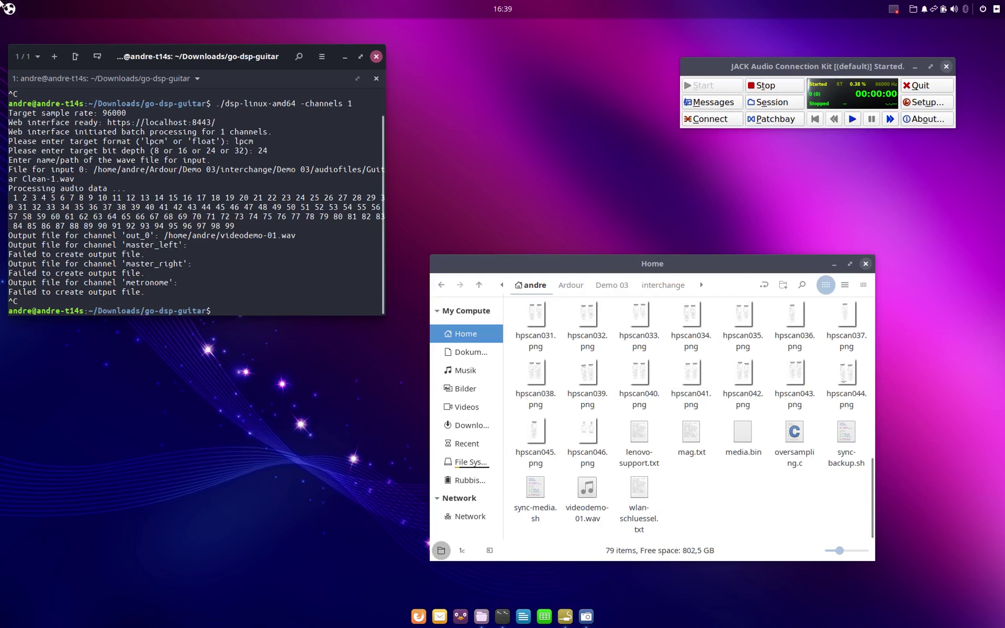
# Launch Ardour5 and open the Demo 03 session
pyautogui.click(9, 9)
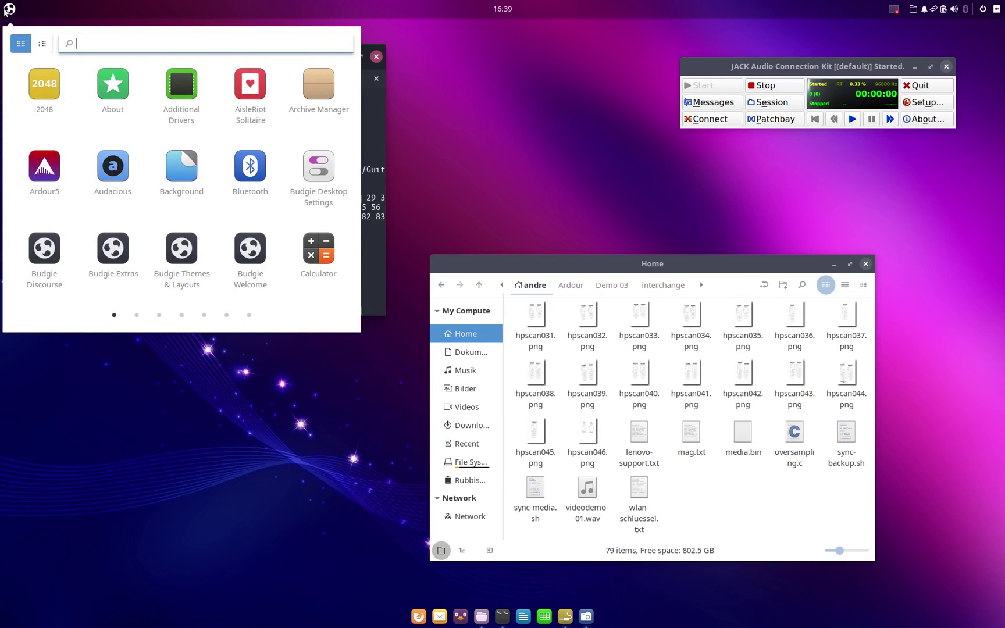
pyautogui.write('ar')
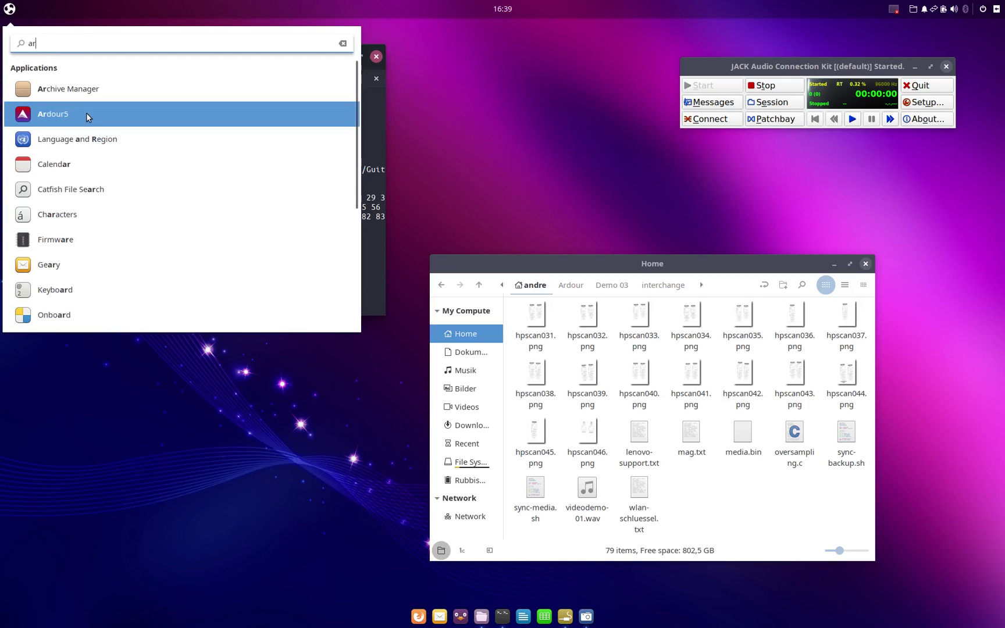
pyautogui.click(85, 115)
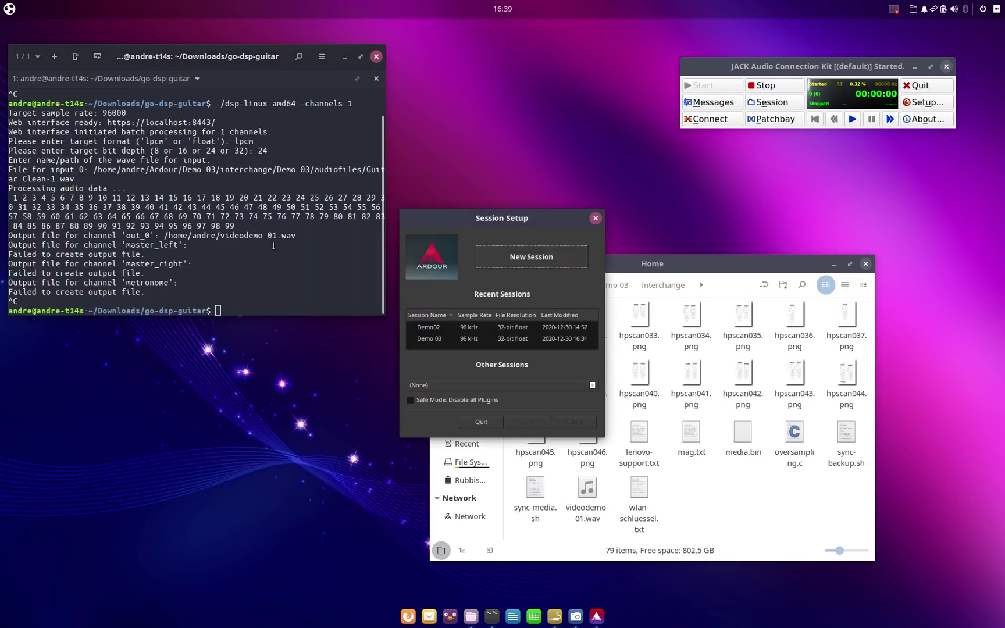
pyautogui.doubleClick(447, 339)
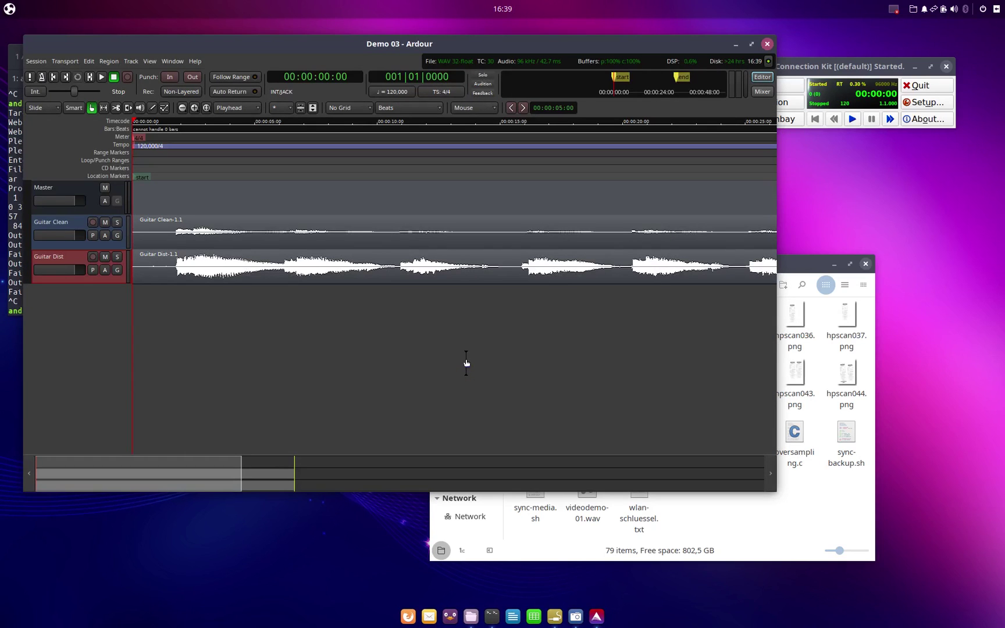
# Add an audio track named 'Dist 2' and drop videodemo-01.wav onto it
pyautogui.rightClick(72, 256)
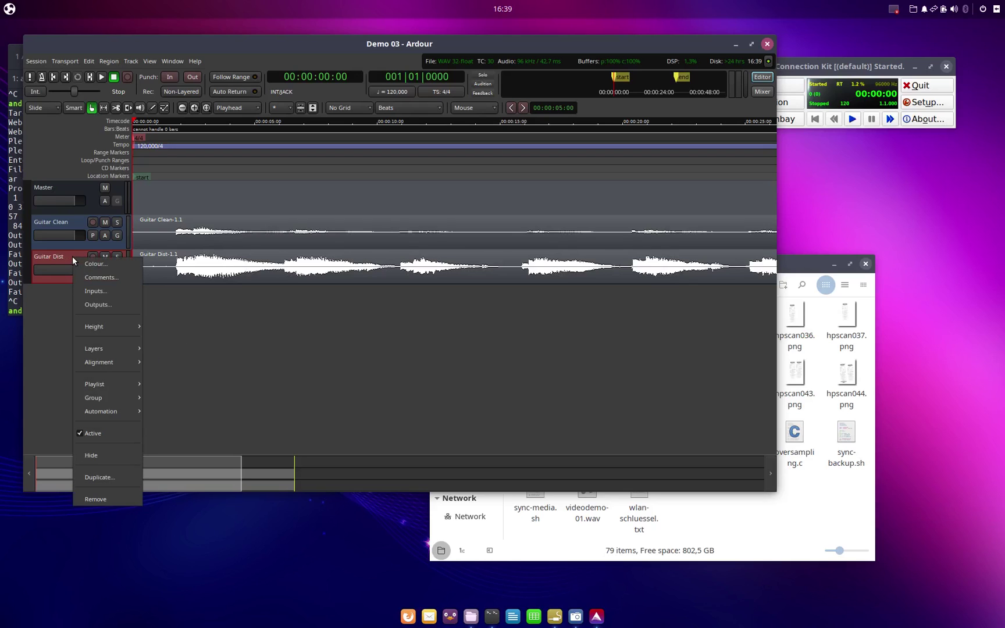
pyautogui.click(131, 61)
pyautogui.click(138, 68)
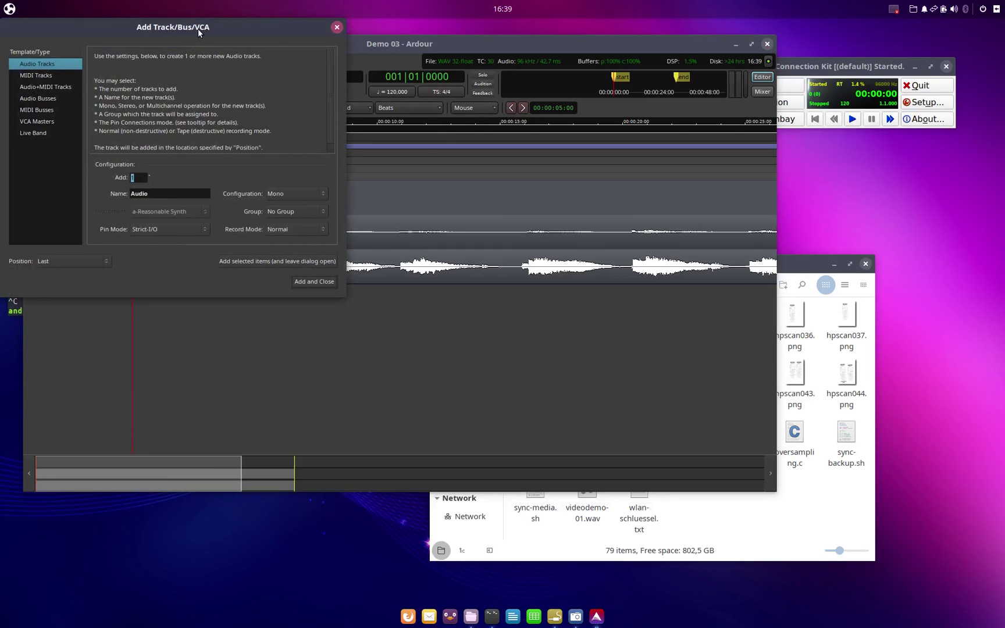
pyautogui.click(372, 455)
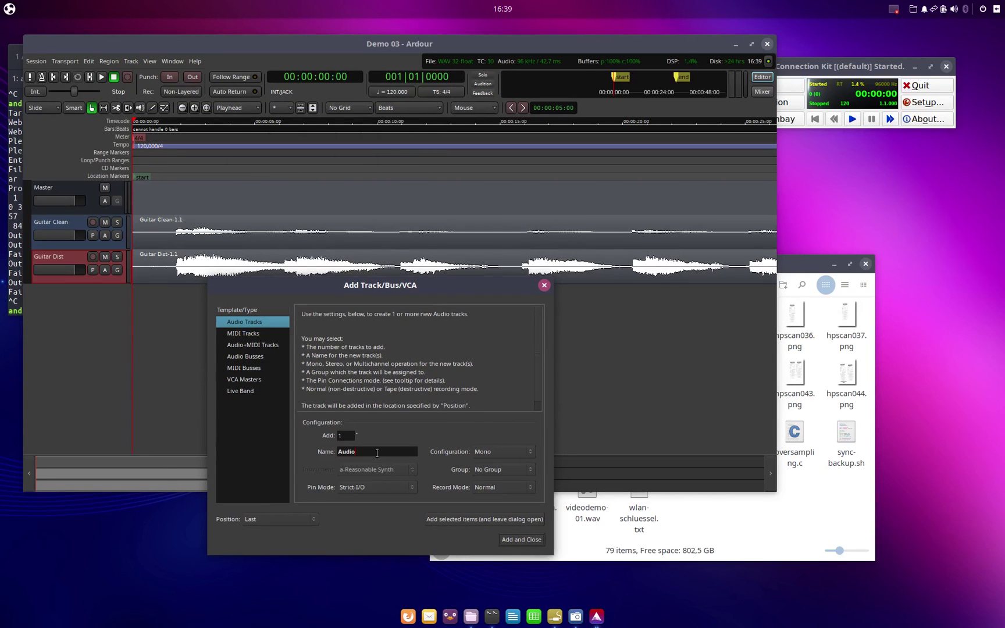
pyautogui.doubleClick(346, 456)
pyautogui.click(522, 540)
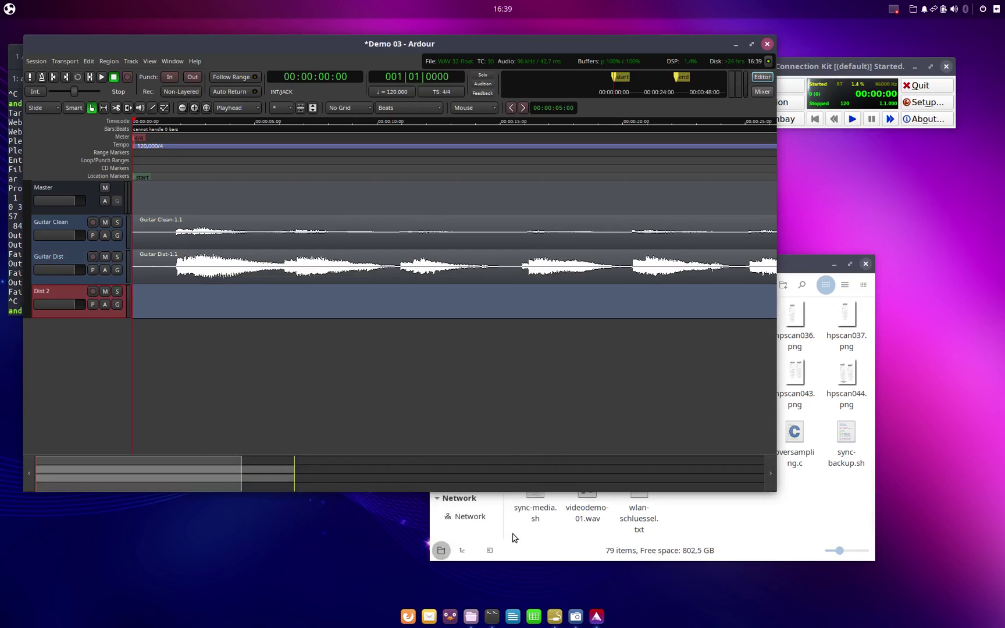
pyautogui.click(746, 534)
pyautogui.moveTo(586, 495); pyautogui.dragTo(157, 302)
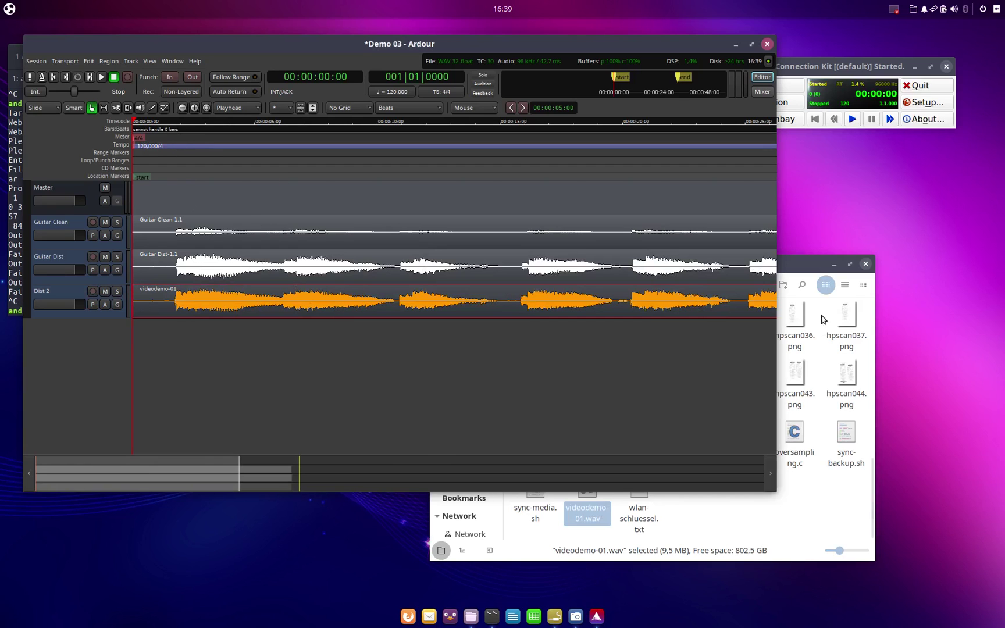
# In QjackCtl Connections, expand the ardour ports and remove all existing audio connections
pyautogui.click(821, 68)
pyautogui.click(724, 119)
pyautogui.click(572, 366)
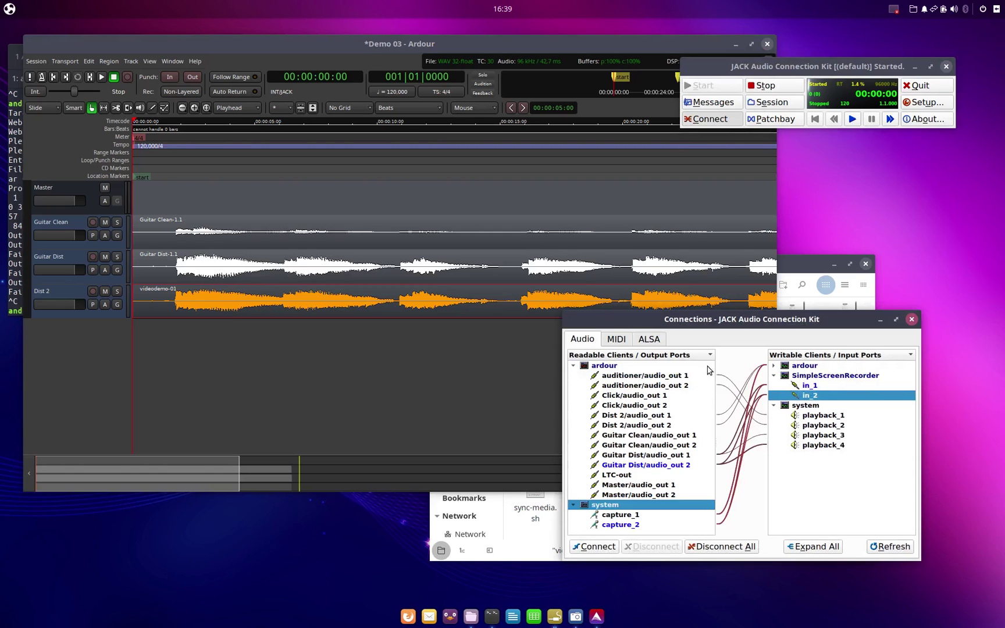
pyautogui.click(773, 375)
pyautogui.click(773, 375)
pyautogui.click(773, 365)
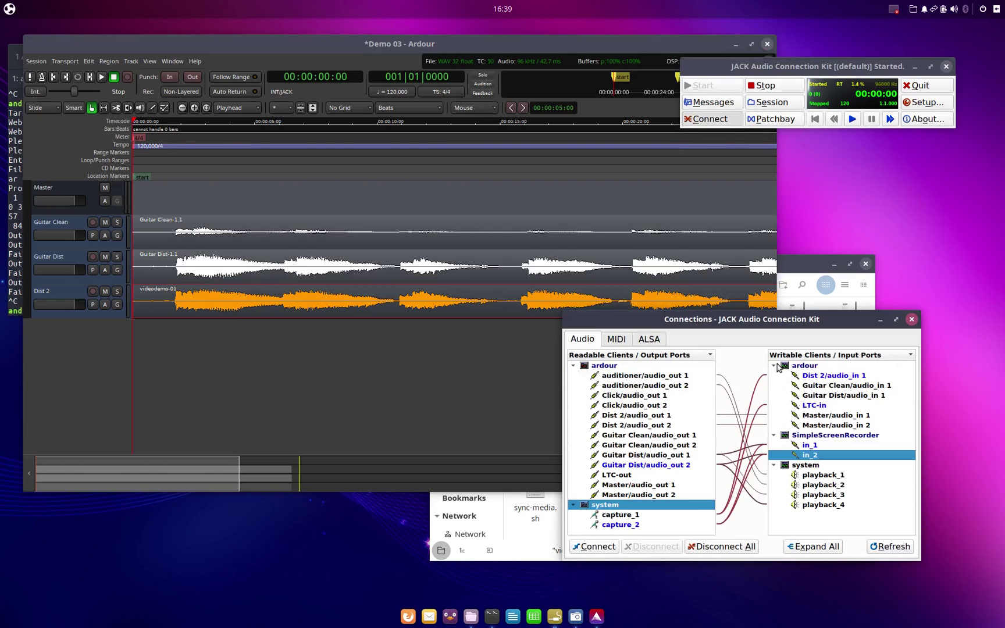
pyautogui.click(731, 548)
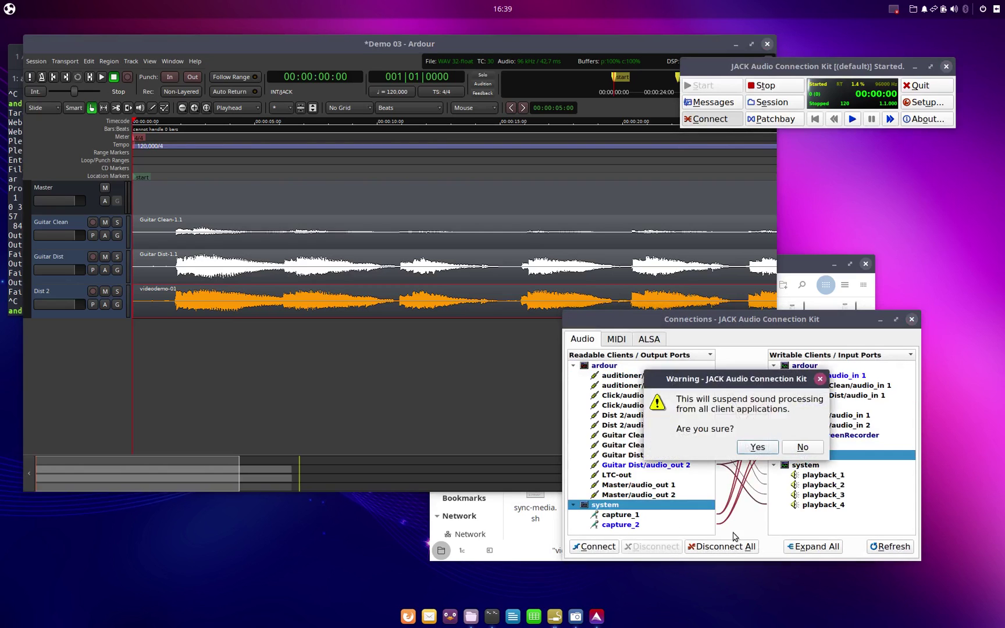
pyautogui.click(770, 448)
# Connect capture_2 to SimpleScreenRecorder inputs in_1 and in_2
pyautogui.click(648, 526)
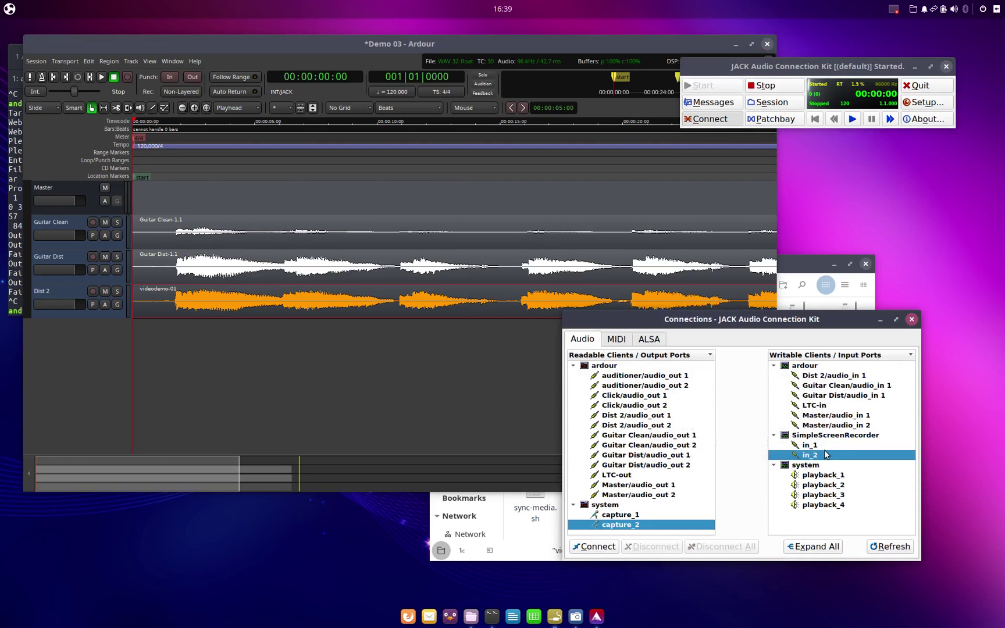
pyautogui.click(823, 445)
pyautogui.click(593, 547)
pyautogui.click(831, 455)
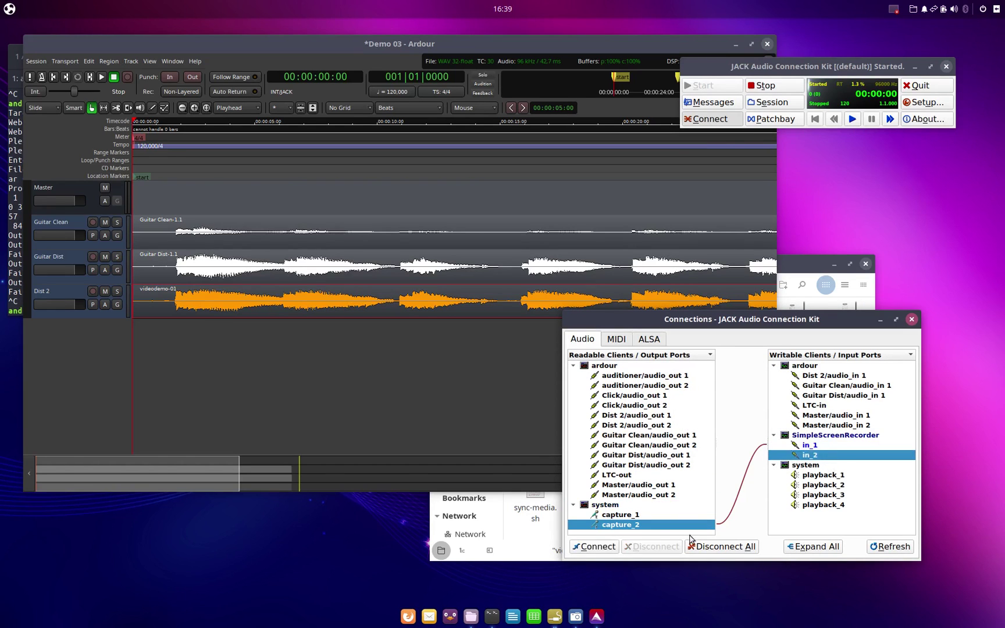
pyautogui.click(594, 547)
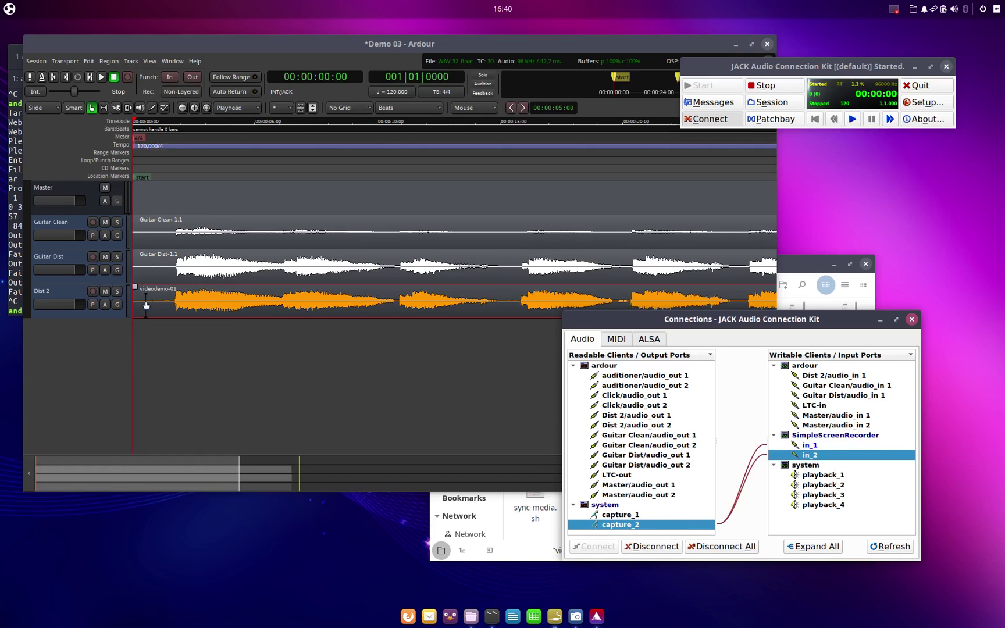
# Route Dist 2/audio_out 1 to recorder in_1 and audio_out 2 to in_2
pyautogui.click(635, 416)
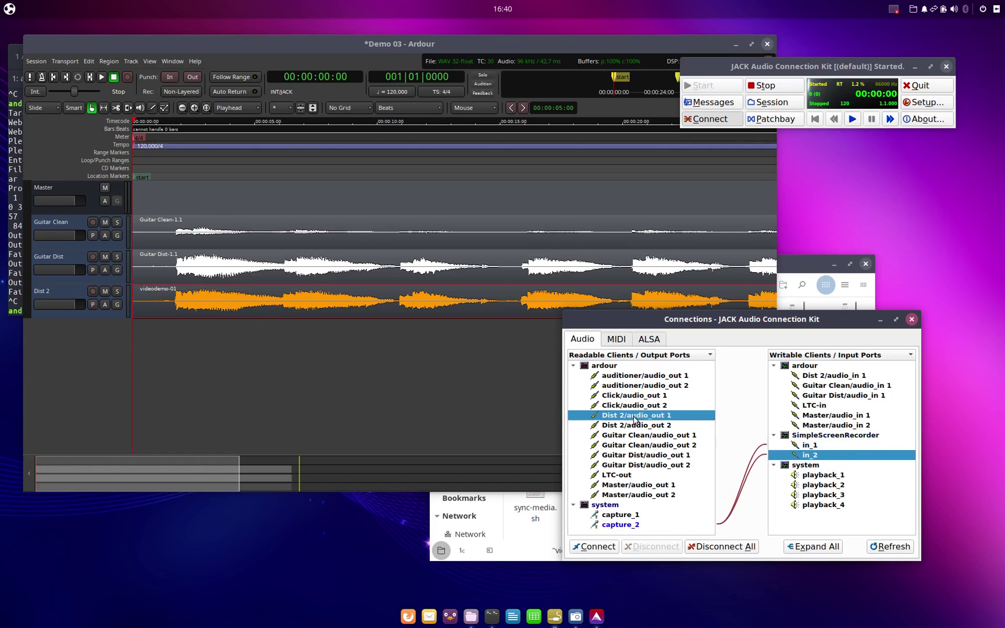
pyautogui.click(816, 449)
pyautogui.click(608, 546)
pyautogui.click(824, 454)
pyautogui.click(599, 547)
pyautogui.click(661, 547)
pyautogui.click(653, 425)
pyautogui.click(593, 547)
# Connect Dist 2/audio_out 1 to playback_3 and audio_out 2 to playback_4
pyautogui.click(639, 415)
pyautogui.click(823, 495)
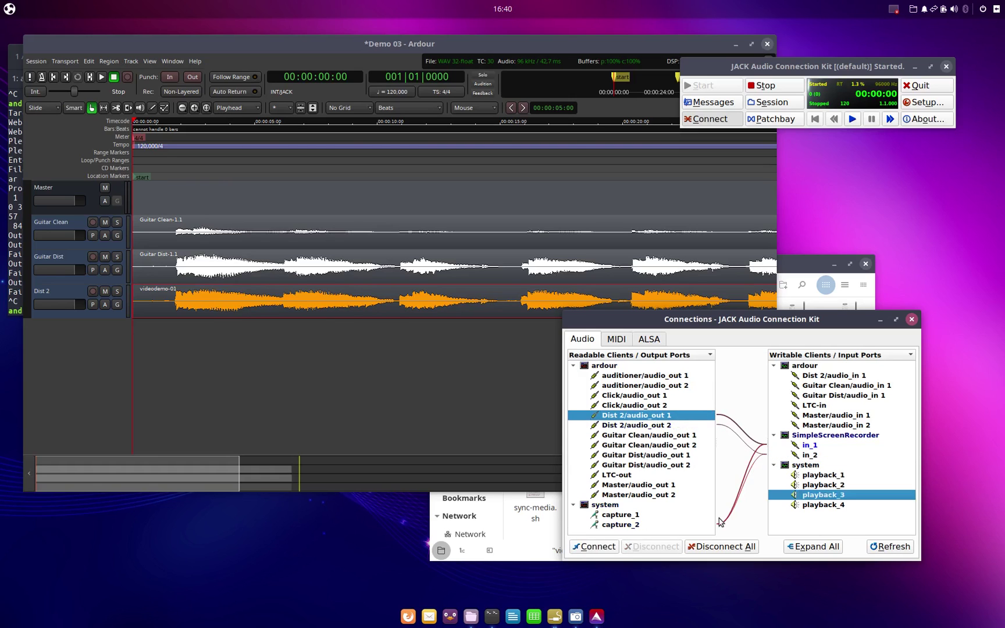
pyautogui.click(599, 546)
pyautogui.click(651, 425)
pyautogui.click(818, 504)
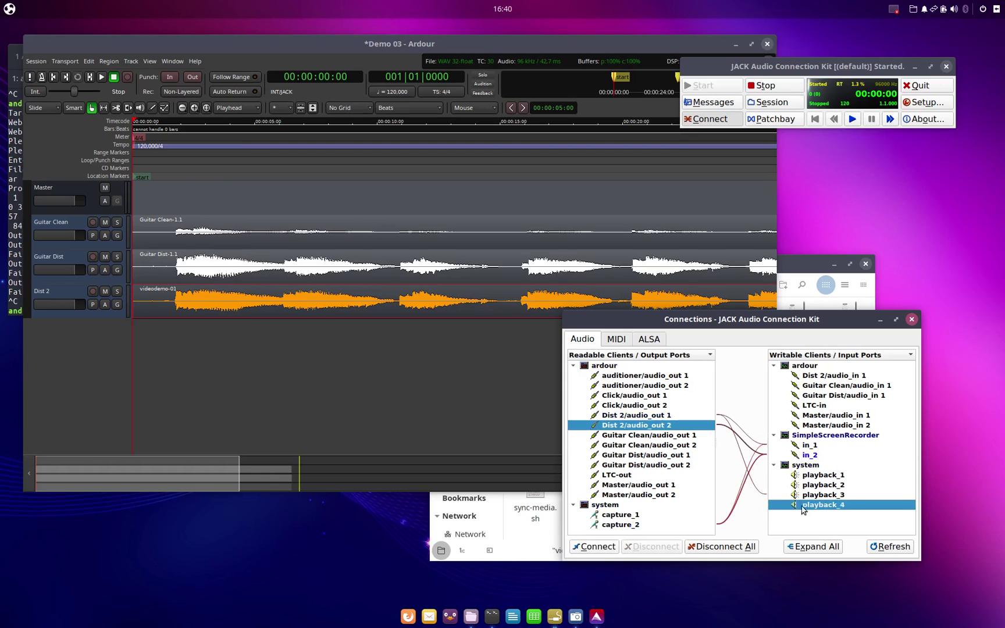
pyautogui.click(598, 547)
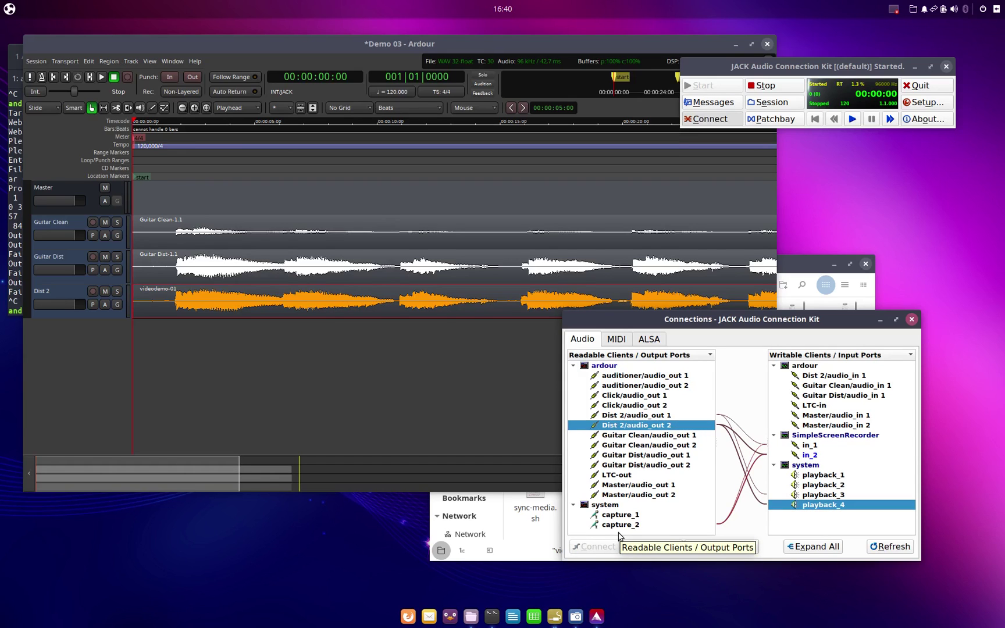
# Play the three-track Demo 03 session, stop, and return the playhead to 00:00:00:00
pyautogui.click(286, 53)
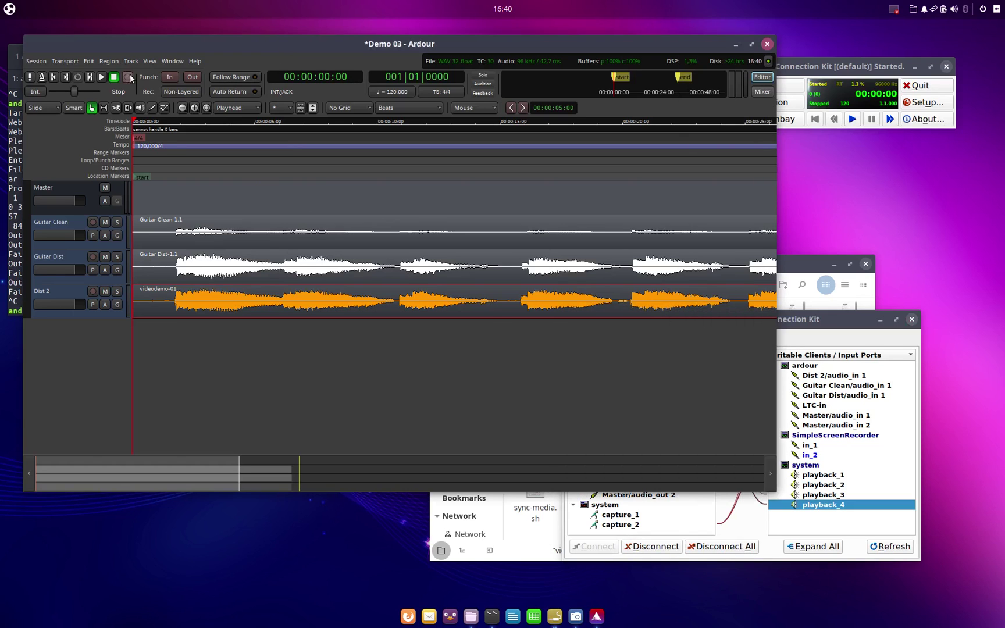
pyautogui.click(100, 77)
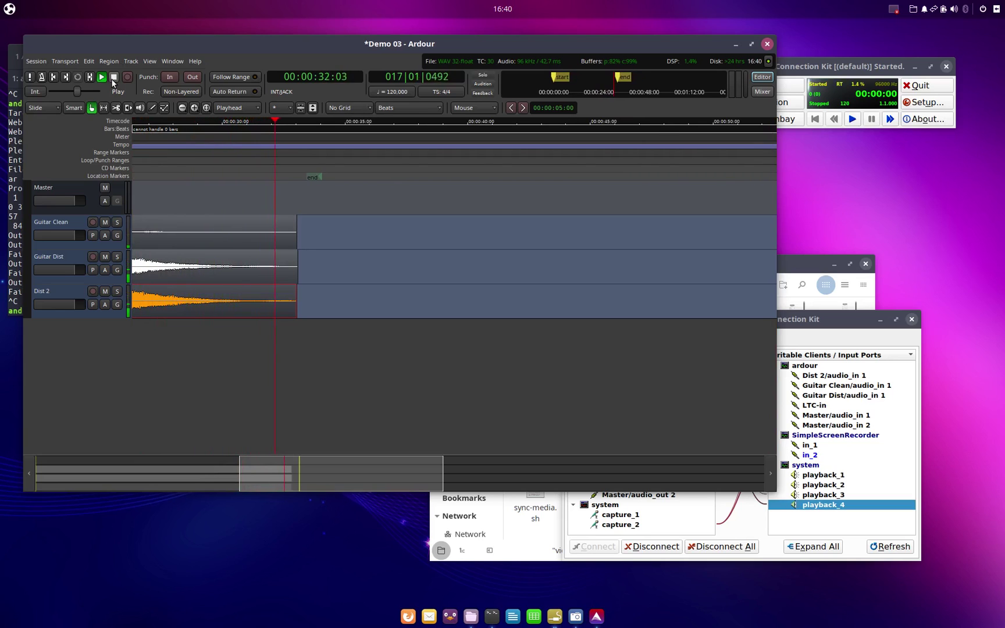
pyautogui.click(113, 82)
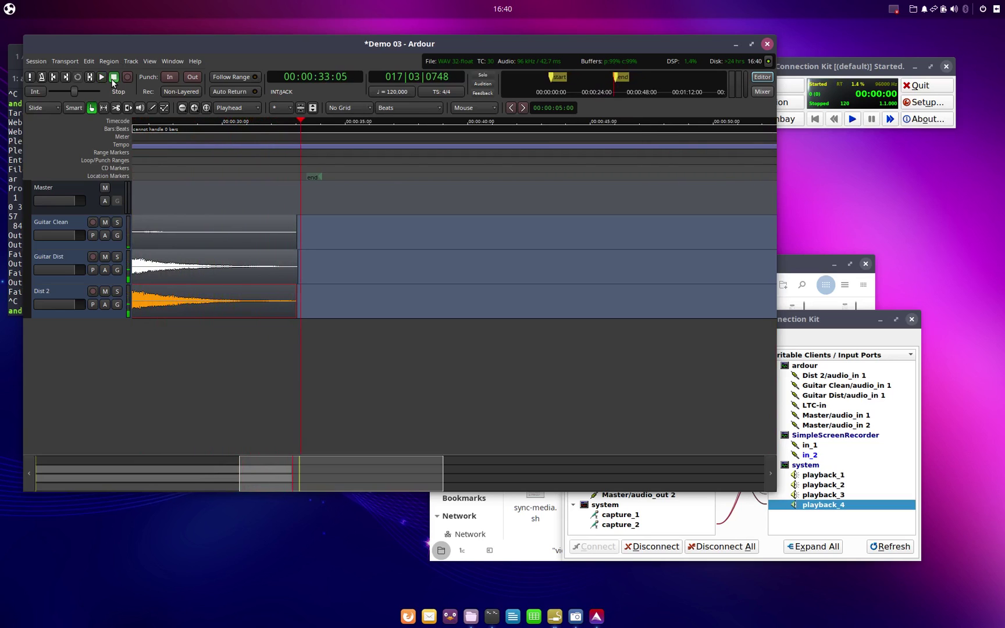
pyautogui.click(54, 77)
pyautogui.click(802, 330)
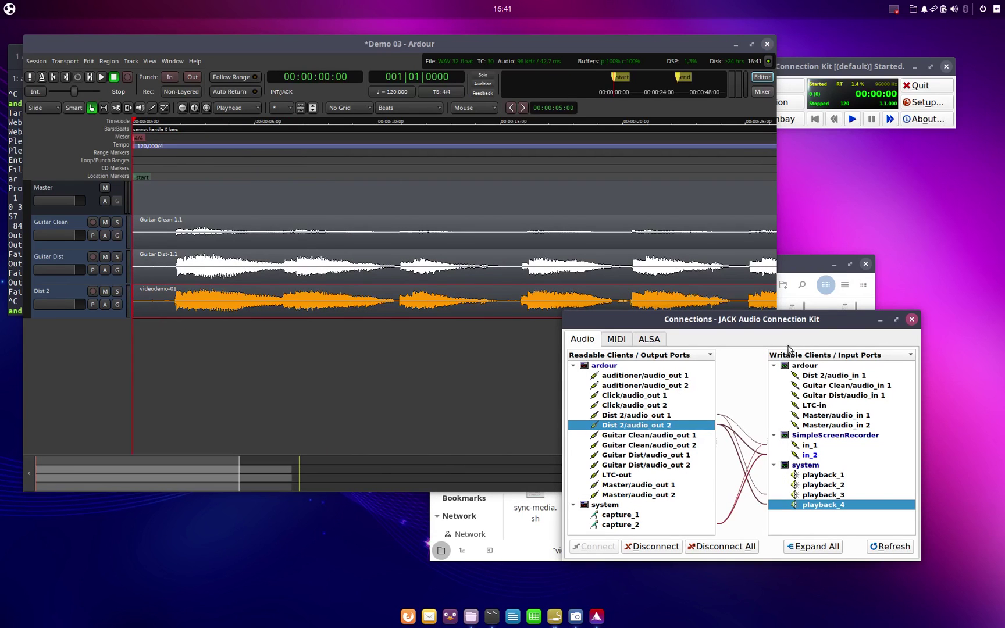